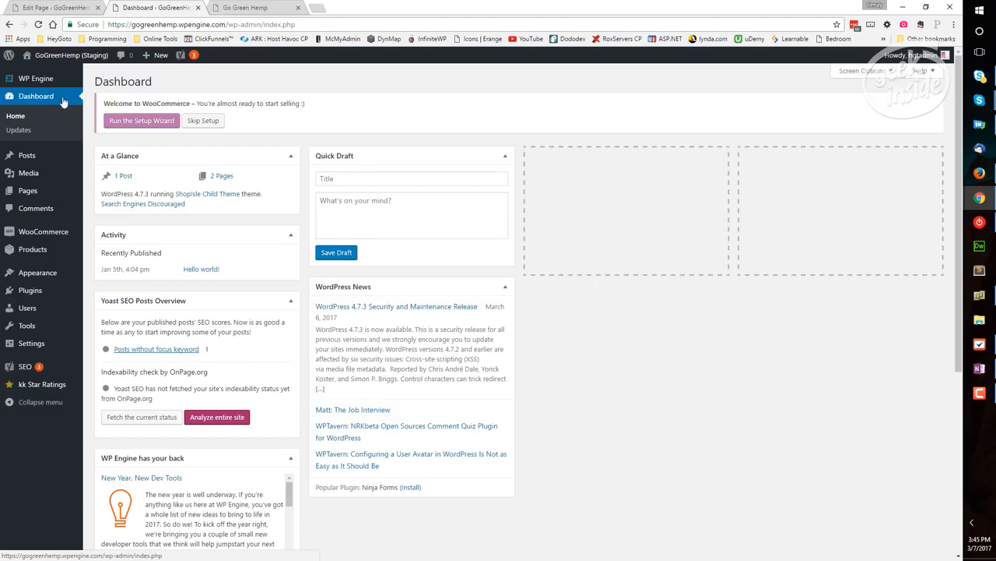
# Open the theme customizer from the dashboard and close the duplicate customizer tab opened from the live site
pyautogui.moveTo(82, 62)
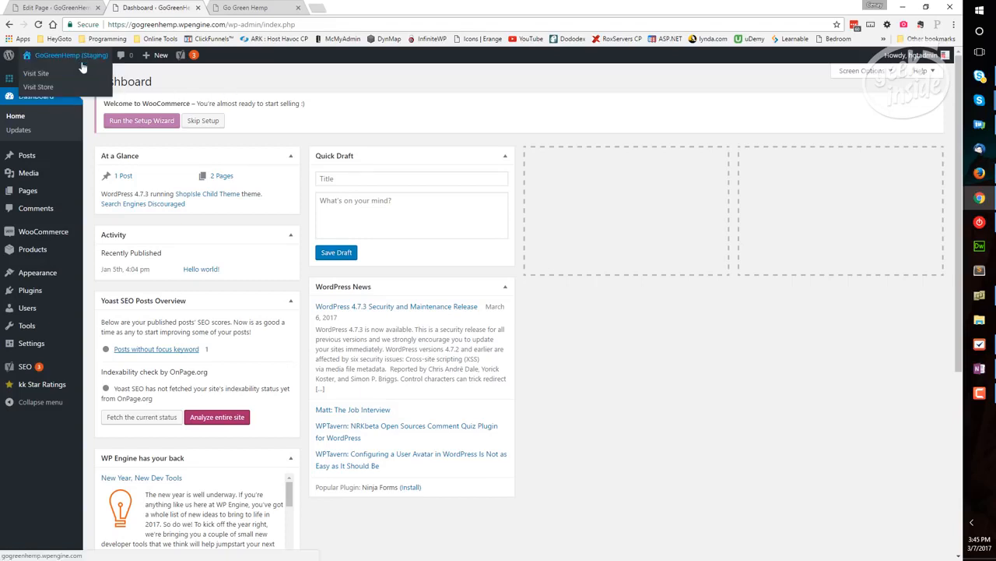
pyautogui.moveTo(55, 272)
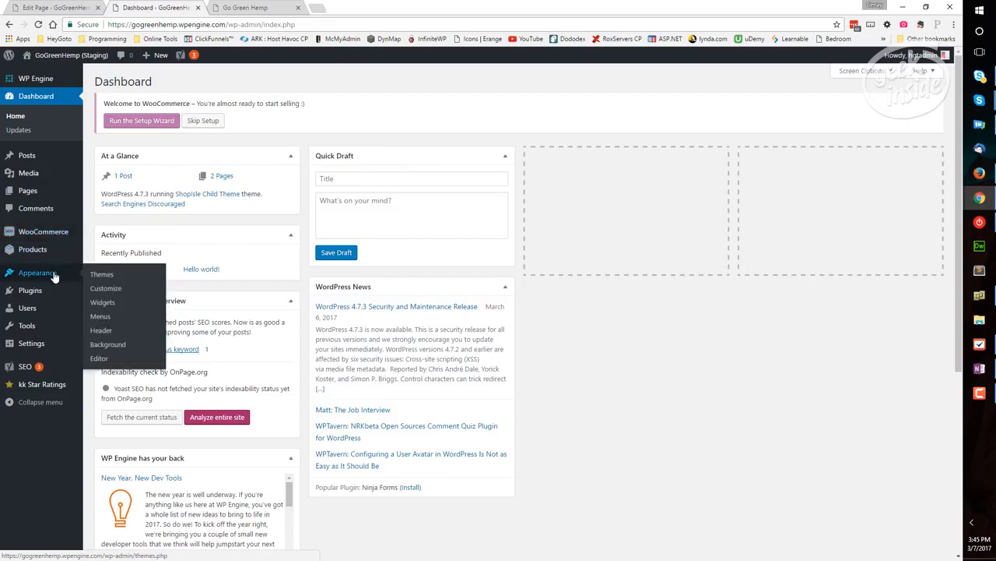
pyautogui.click(118, 289)
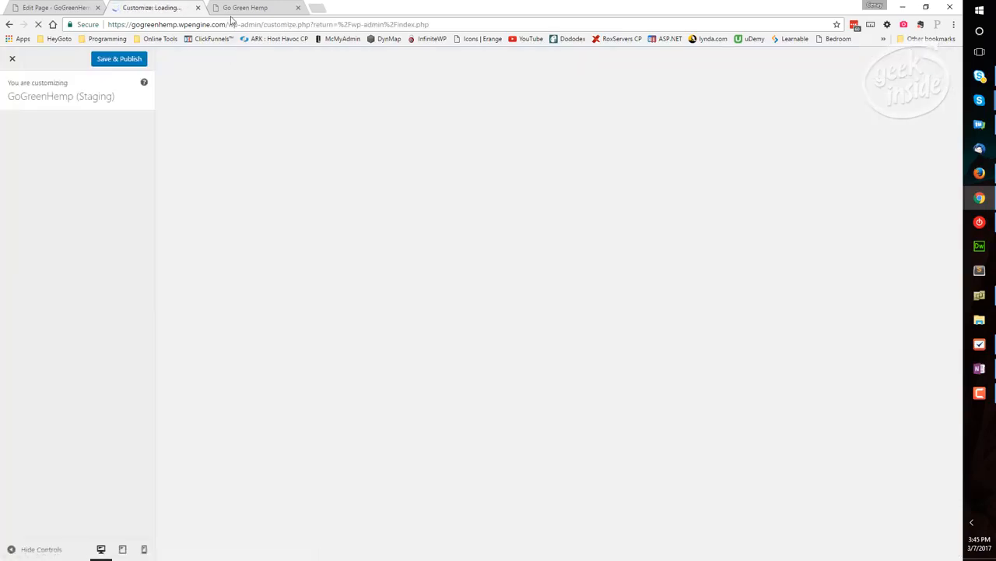
pyautogui.click(231, 9)
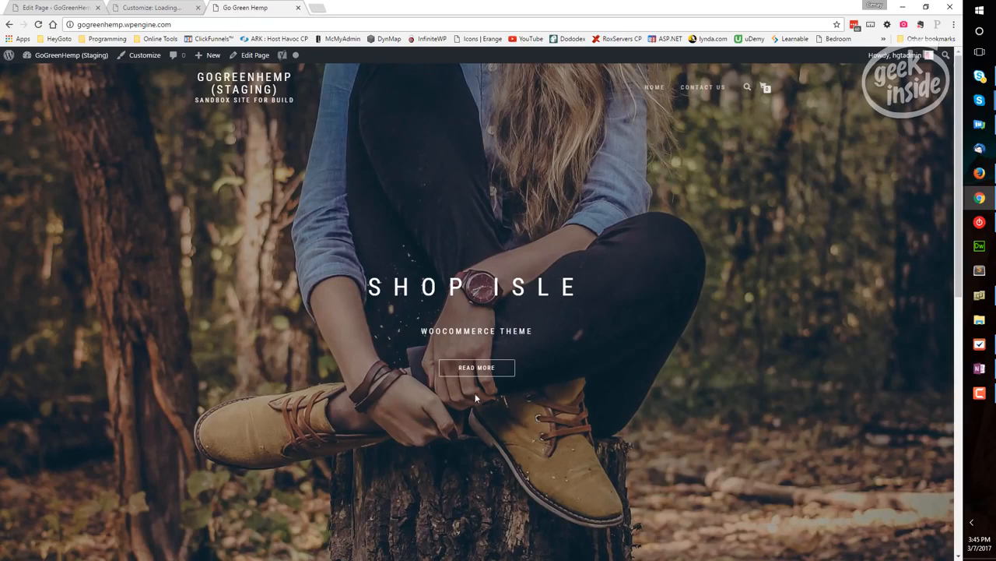
pyautogui.click(147, 60)
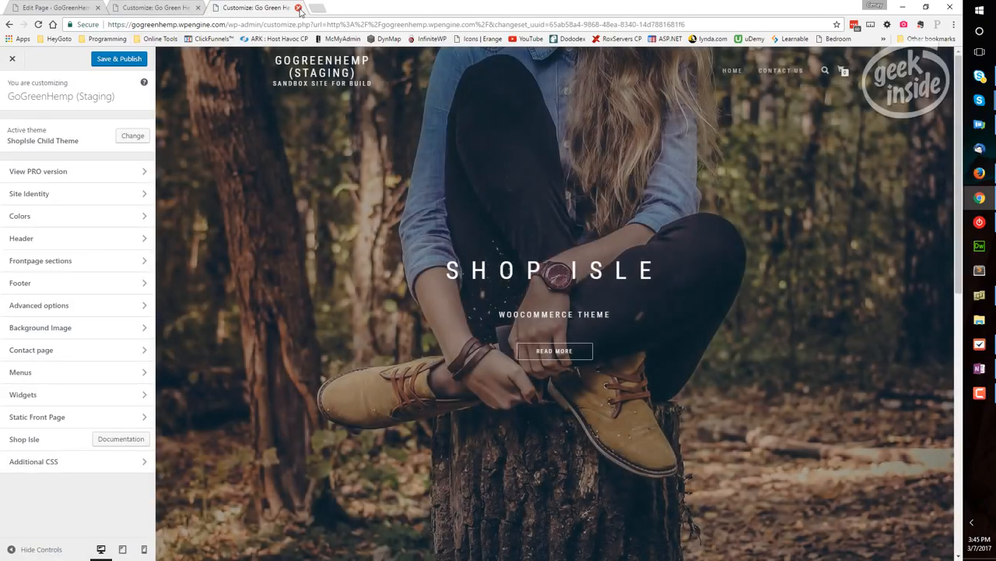
pyautogui.click(299, 8)
pyautogui.click(521, 83)
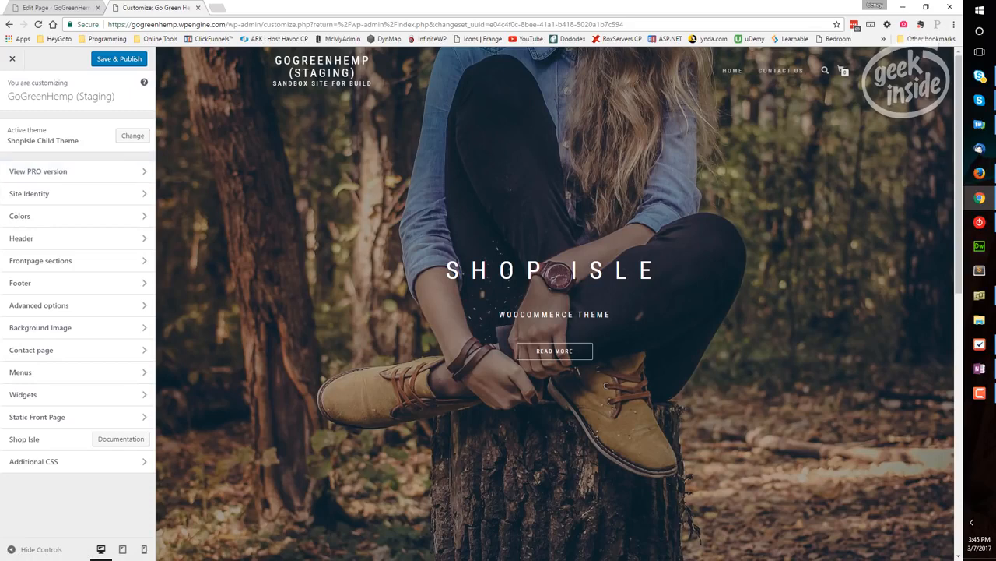
# Review the features listed for the theme's PRO version and return to the customizer overview
pyautogui.click(143, 174)
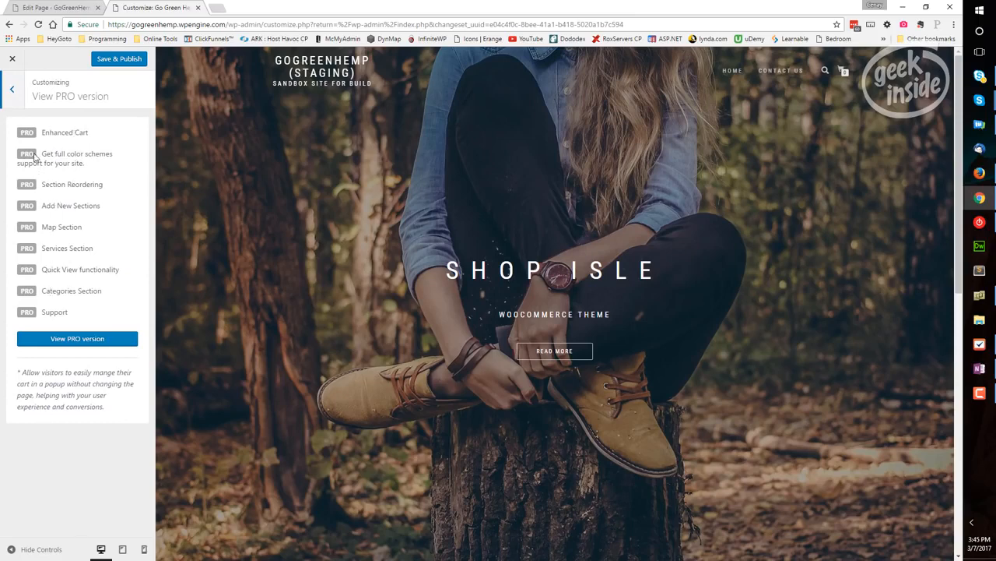
pyautogui.click(13, 91)
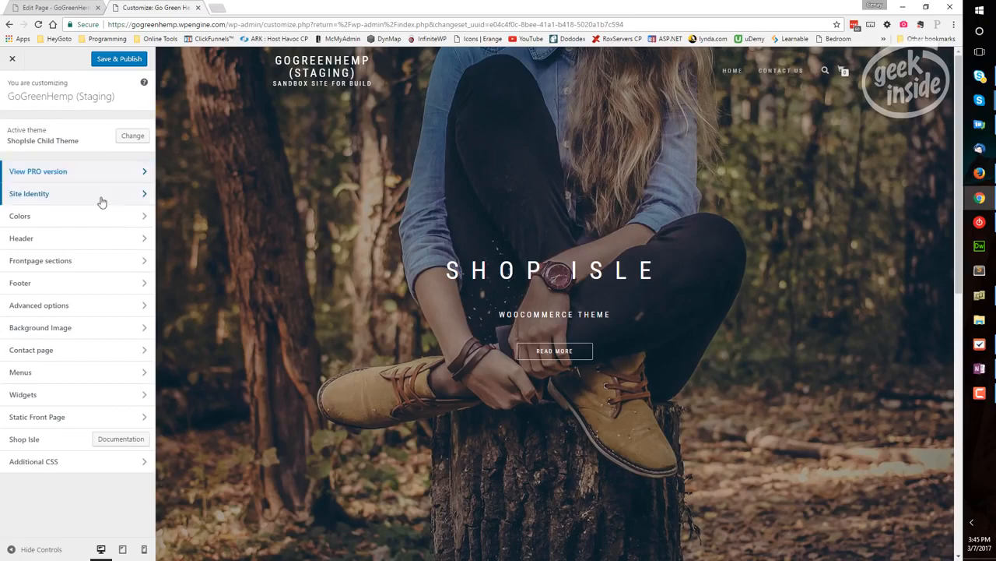
# Upload Natures-Best-CBD-logo-green and set it as the site logo in the Site Identity settings
pyautogui.click(143, 196)
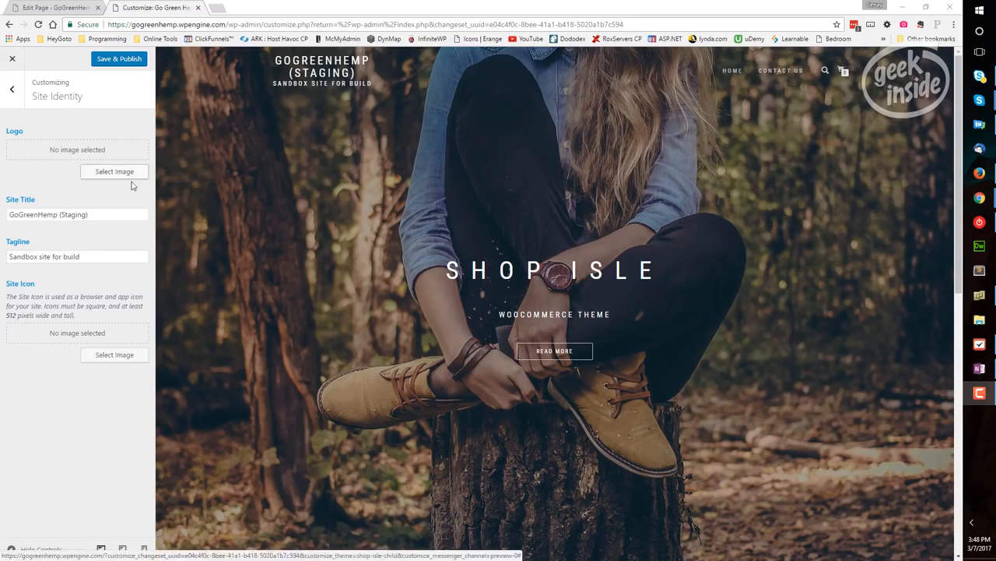
pyautogui.moveTo(109, 214); pyautogui.dragTo(3, 212)
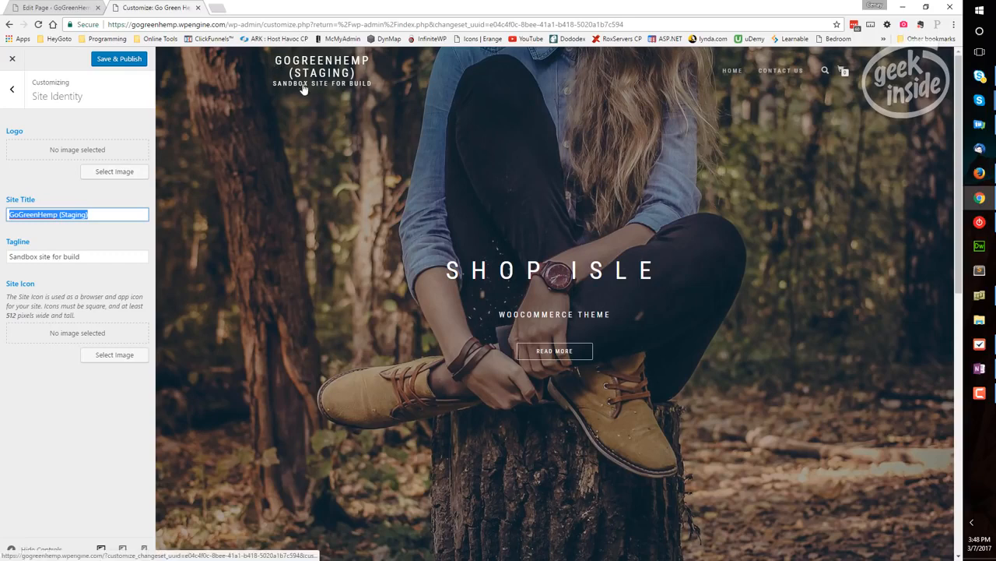
pyautogui.click(127, 171)
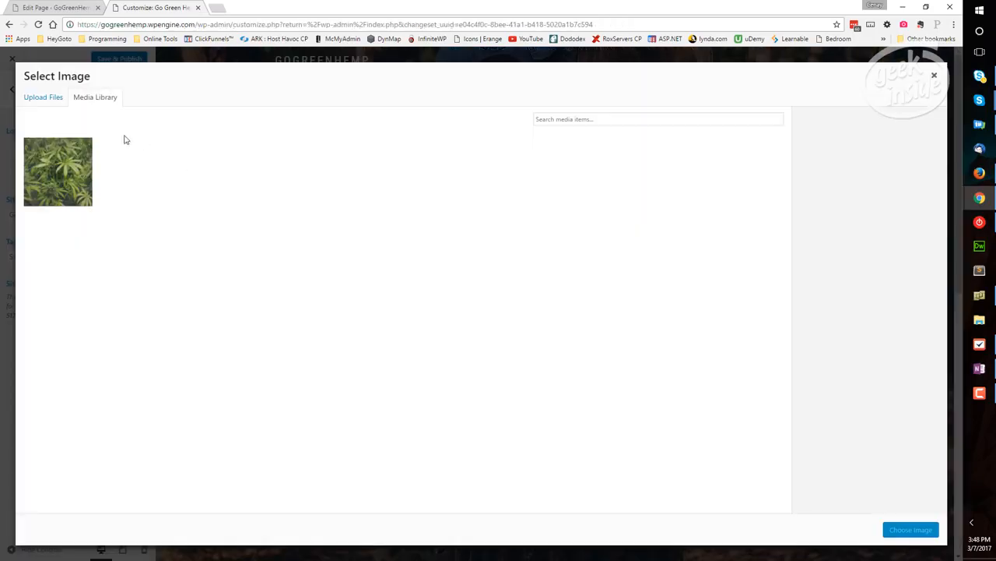
pyautogui.click(48, 100)
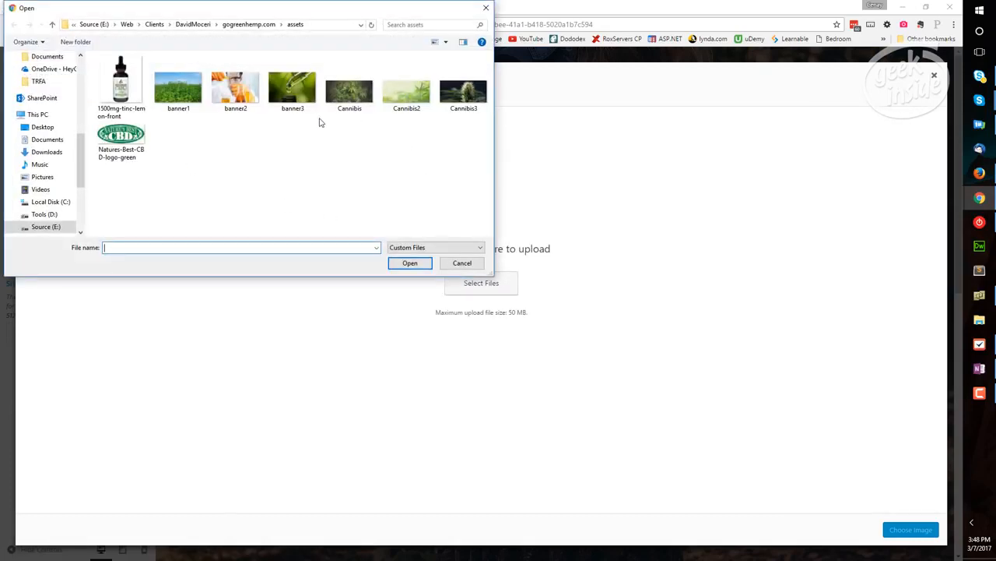
pyautogui.click(145, 129)
pyautogui.click(411, 265)
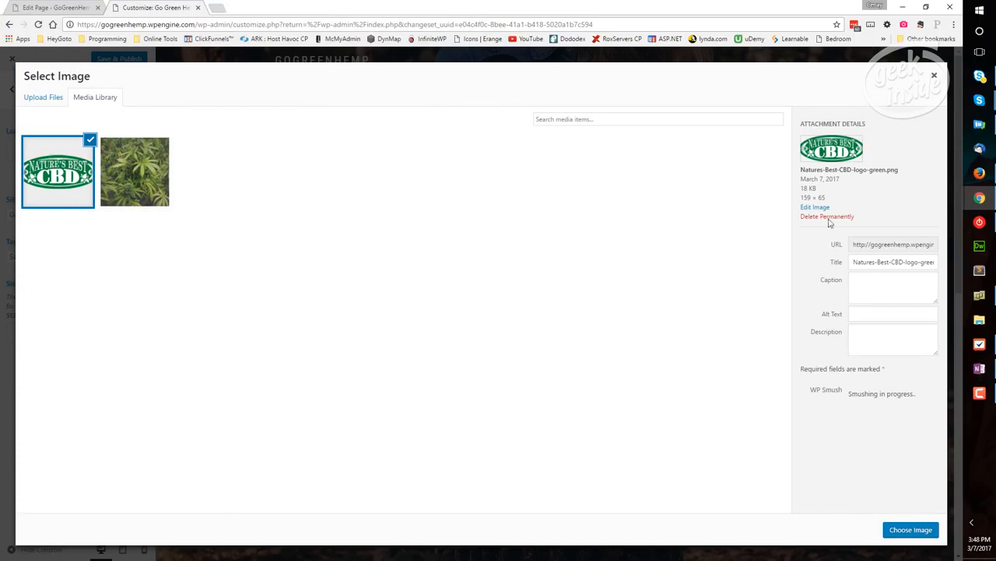
pyautogui.click(910, 531)
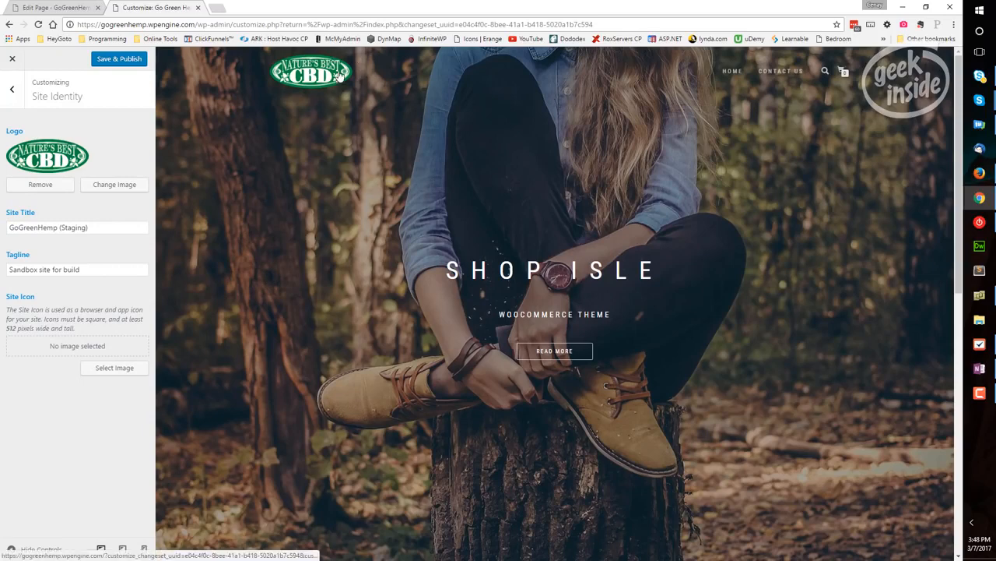
# Examine the site title text in Site Identity and the header text and background options in Colors
pyautogui.click(83, 227)
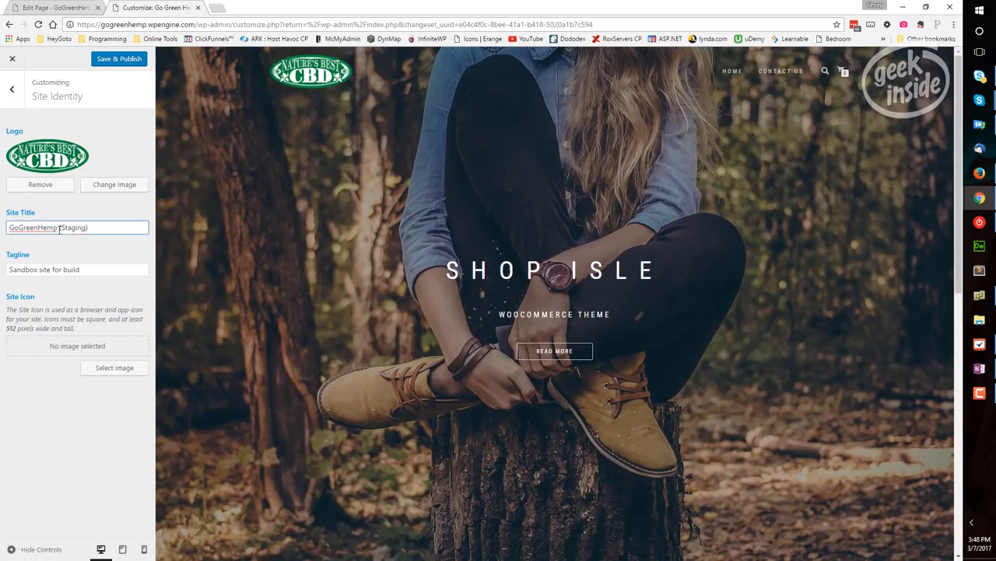
pyautogui.moveTo(59, 227); pyautogui.dragTo(129, 229)
pyautogui.click(15, 92)
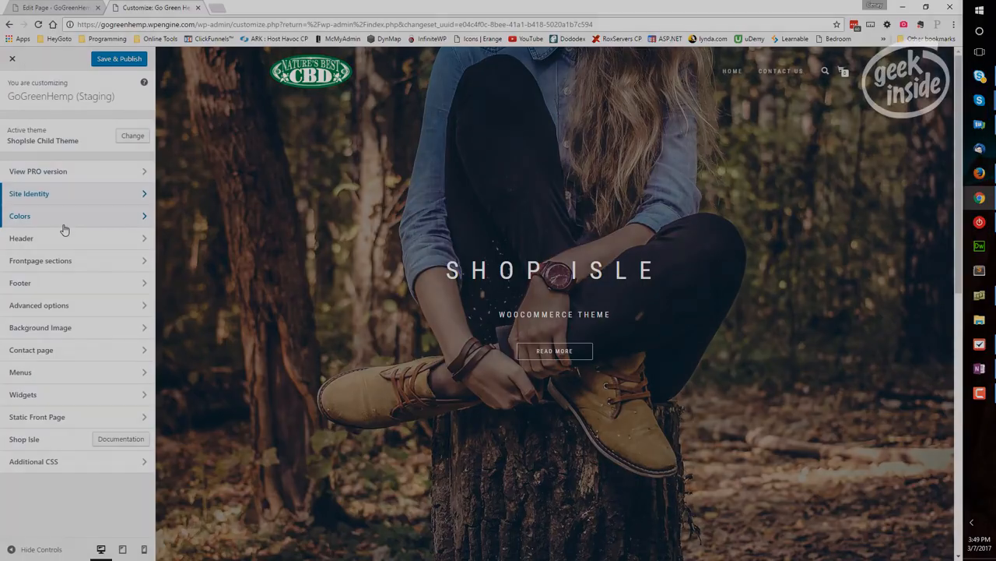
pyautogui.click(63, 222)
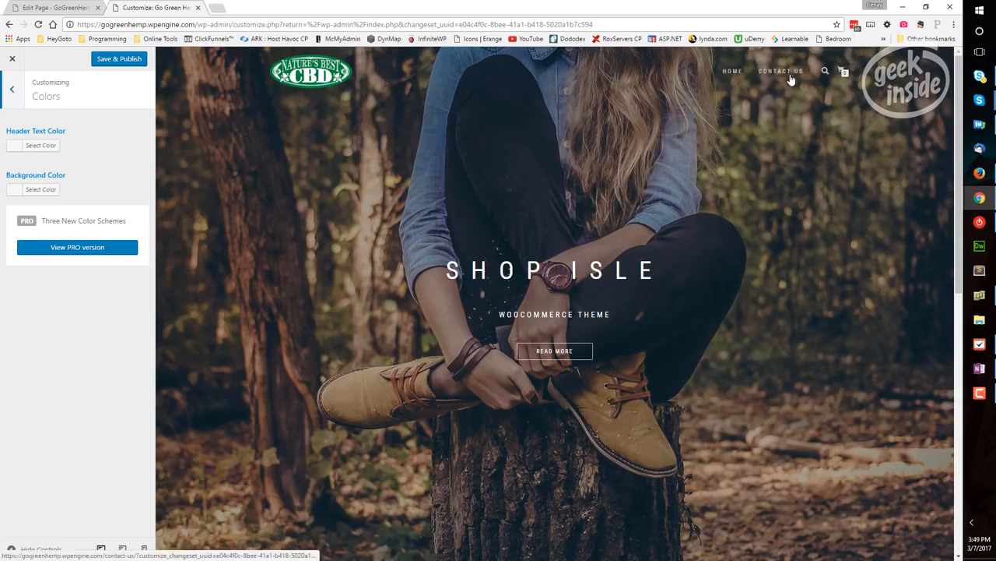
pyautogui.click(16, 91)
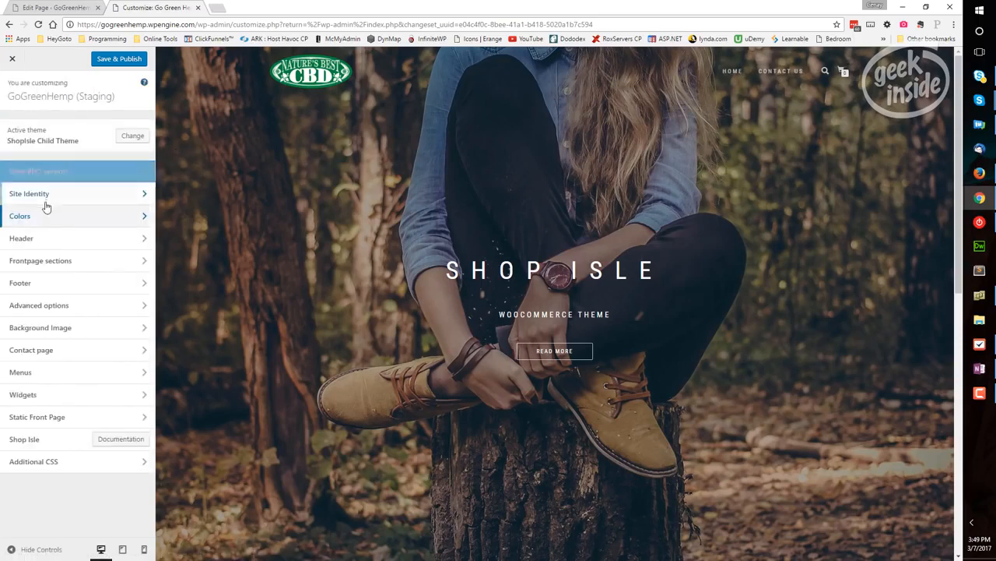
# Open the Header settings and compare the current header image with the Contact Us page in a separate tab
pyautogui.click(145, 240)
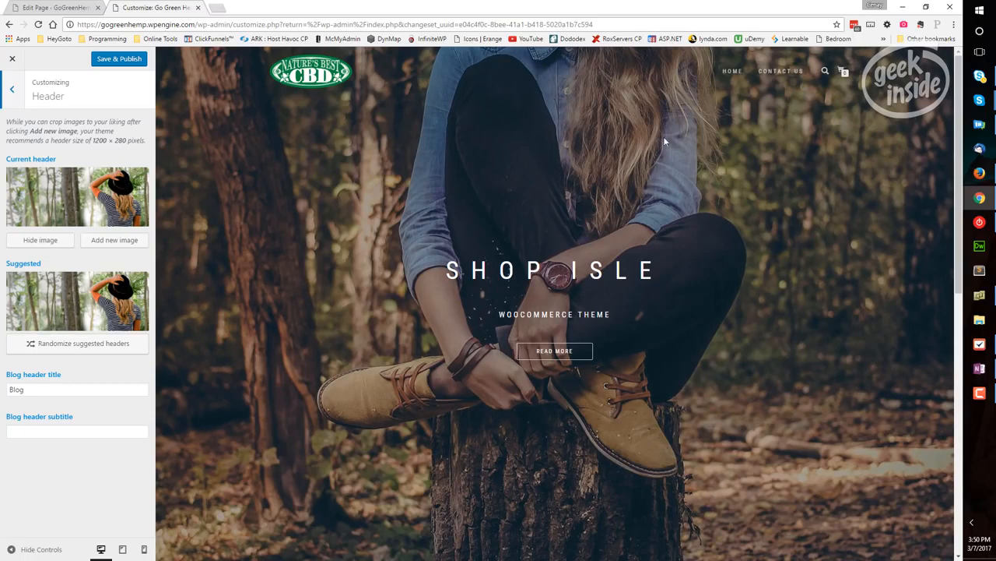
pyautogui.rightClick(800, 80)
pyautogui.click(805, 77)
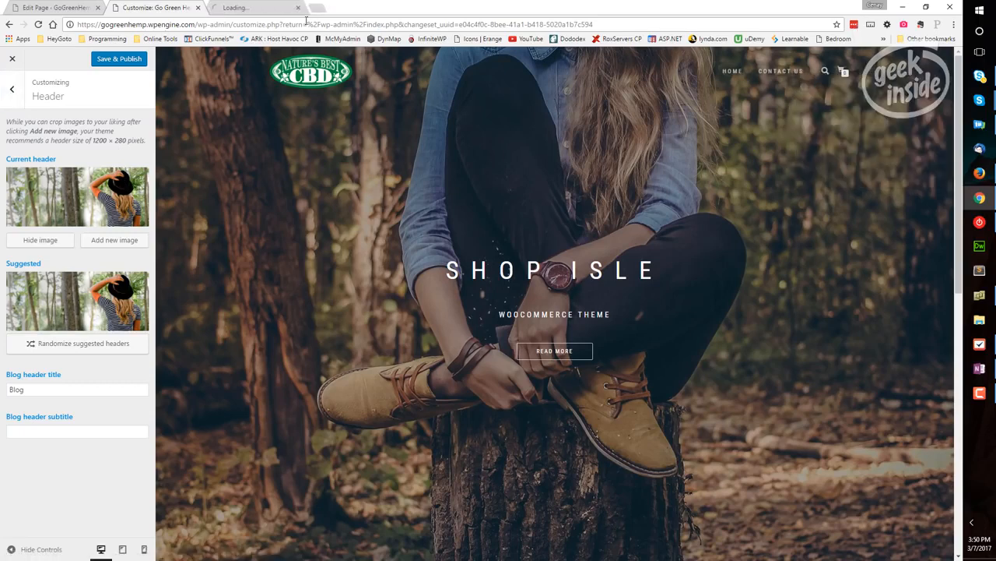
pyautogui.click(239, 9)
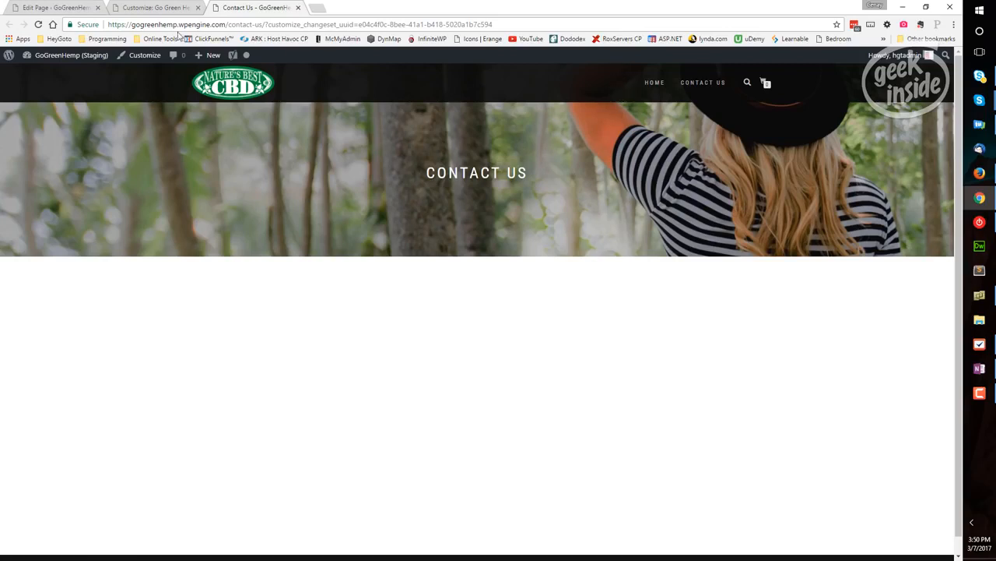
pyautogui.click(151, 8)
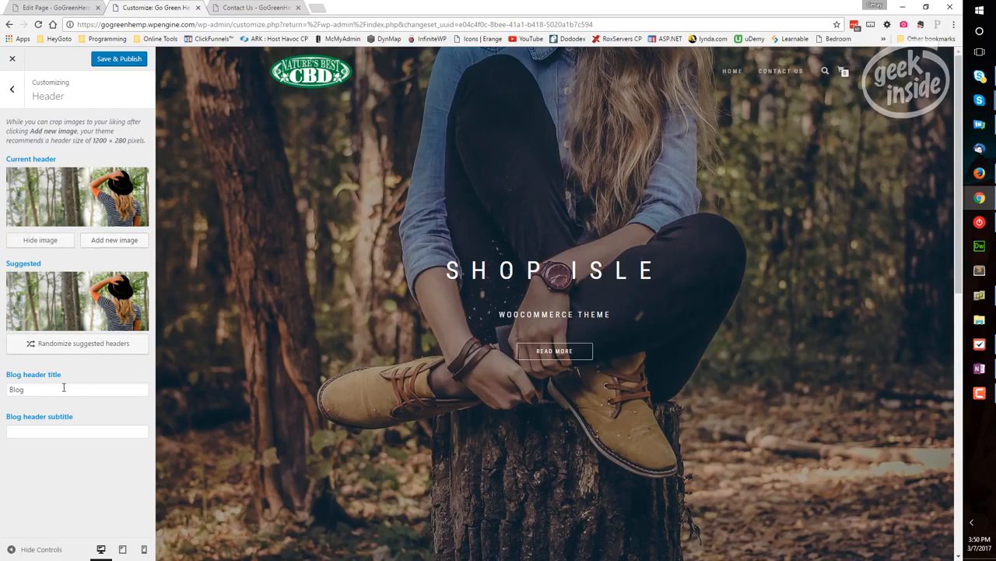
pyautogui.hotkey('ctrl', 'Tab')
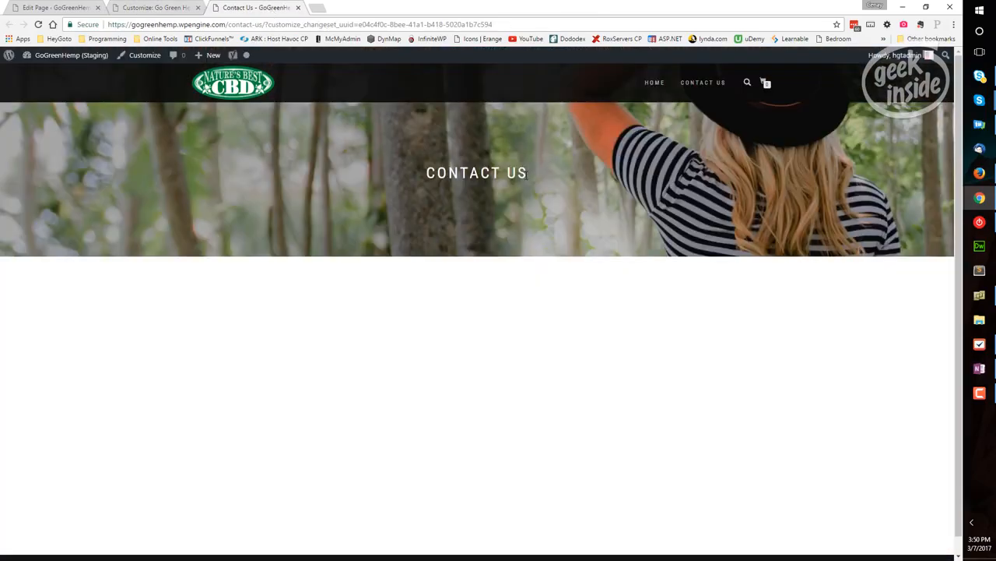
pyautogui.moveTo(521, 176); pyautogui.dragTo(427, 174)
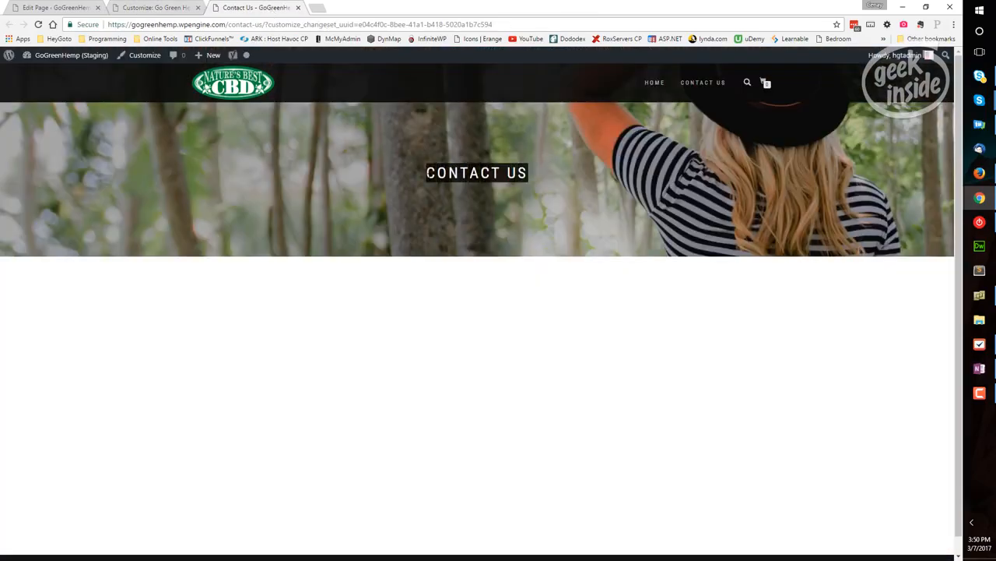
pyautogui.click(173, 16)
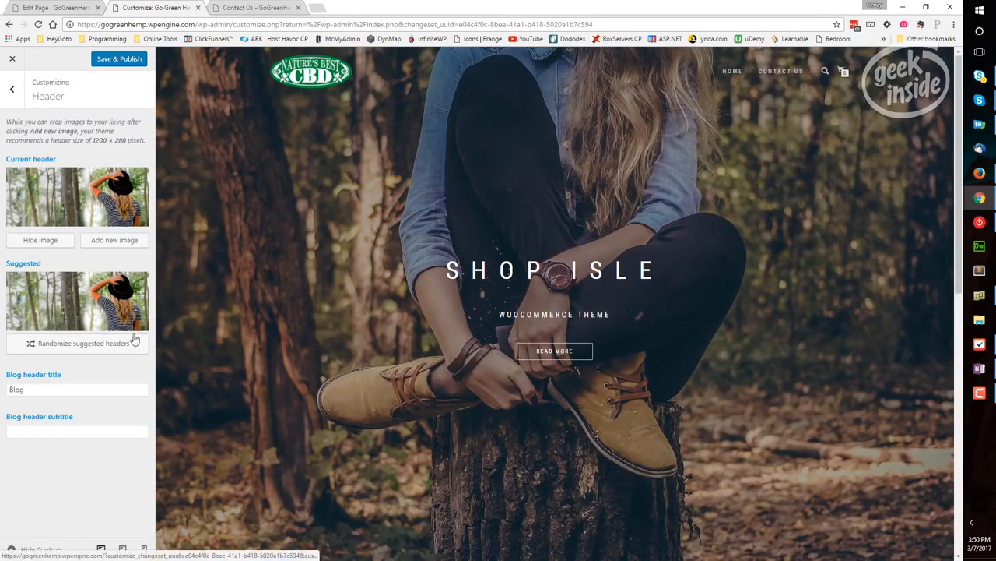
# Inspect the blog header title and subtitle fields and return to the customizer overview
pyautogui.doubleClick(45, 389)
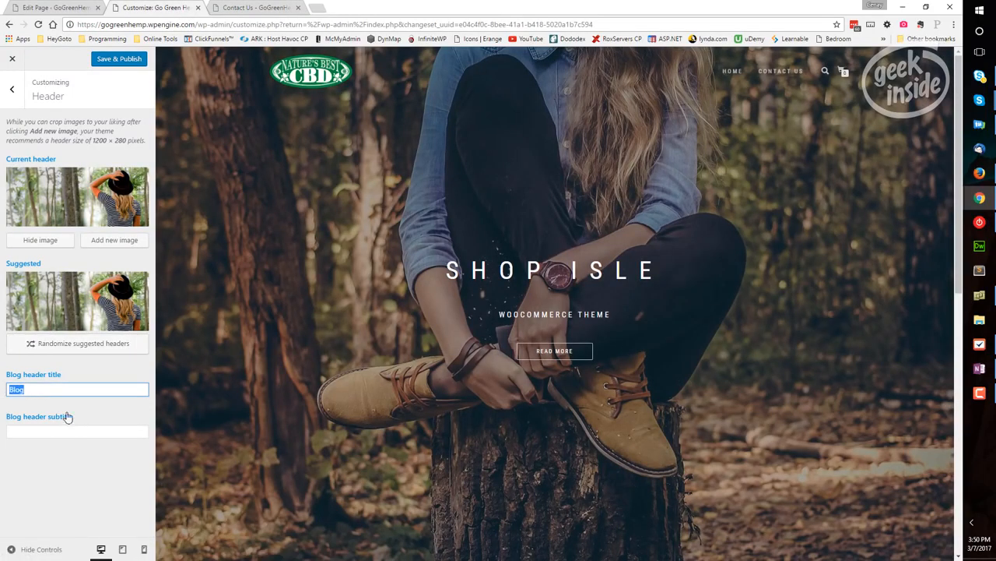
pyautogui.click(65, 389)
pyautogui.click(62, 433)
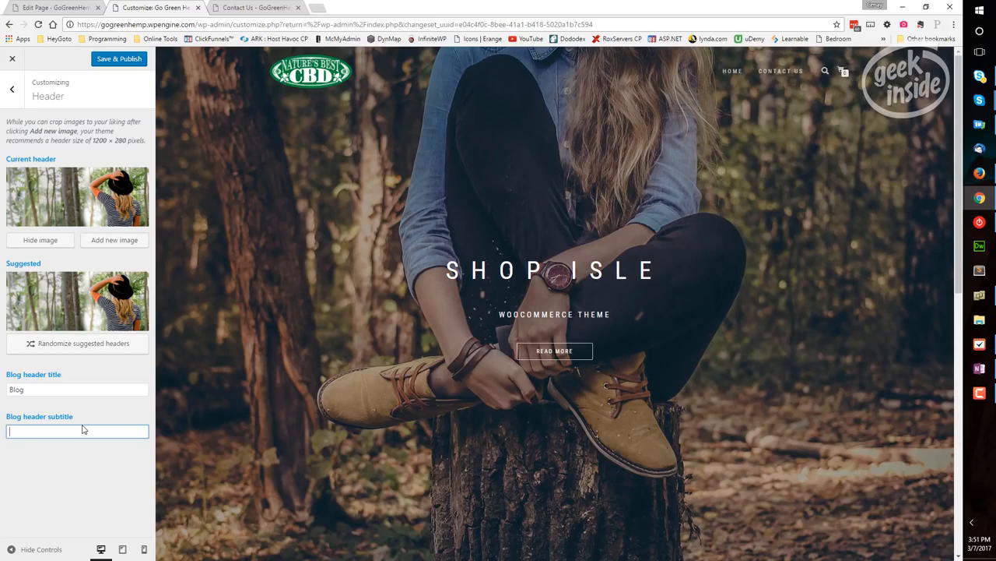
pyautogui.click(12, 89)
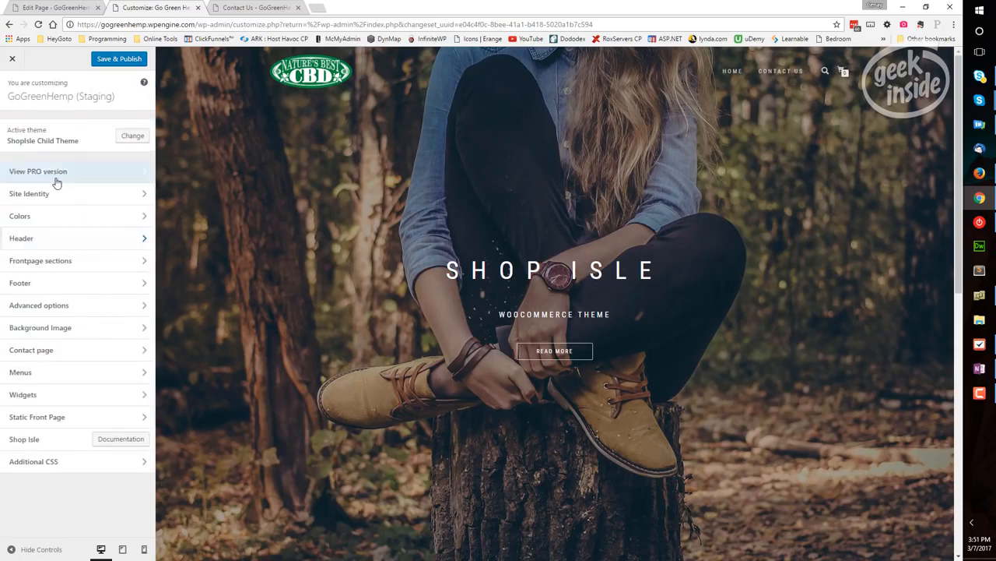
# Open the Big title section under Frontpage sections and preview the front page with that section hidden, restoring it after the check
pyautogui.click(144, 263)
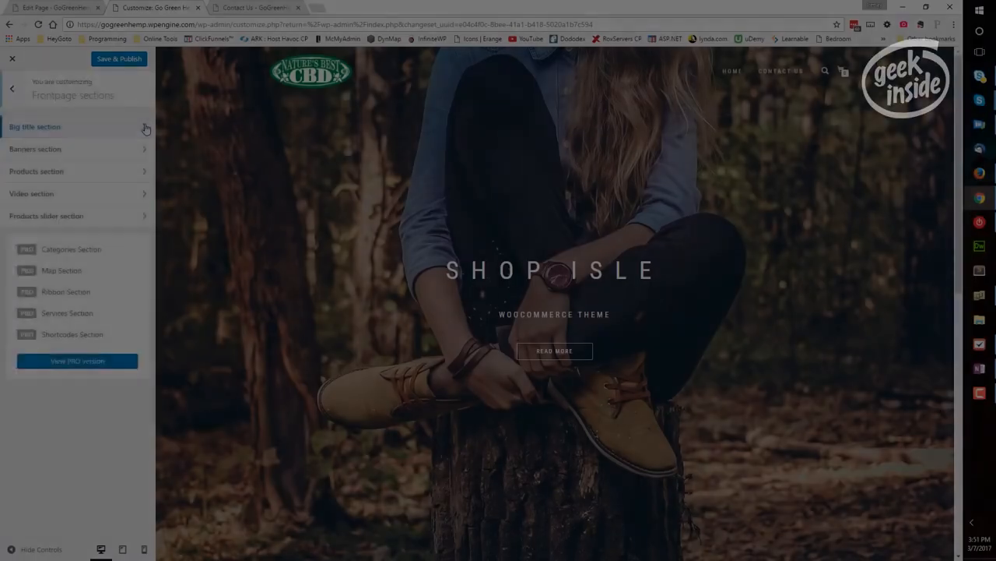
pyautogui.click(146, 128)
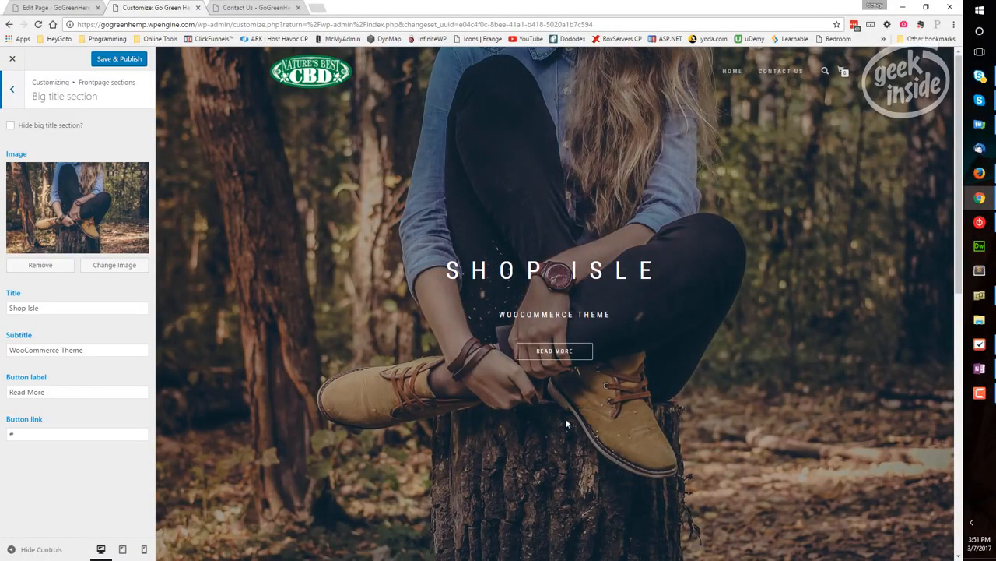
pyautogui.moveTo(441, 275); pyautogui.dragTo(640, 272)
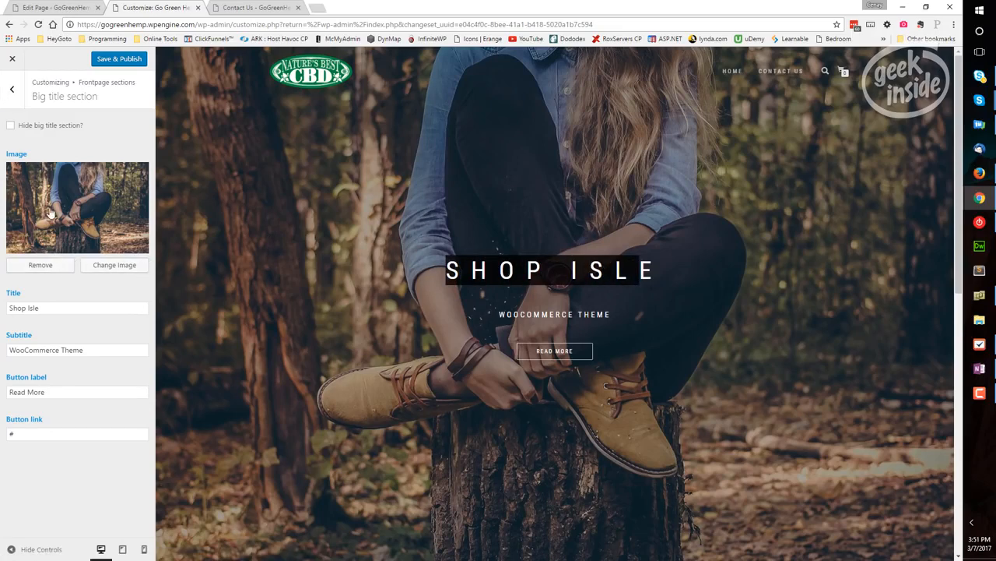
pyautogui.click(11, 126)
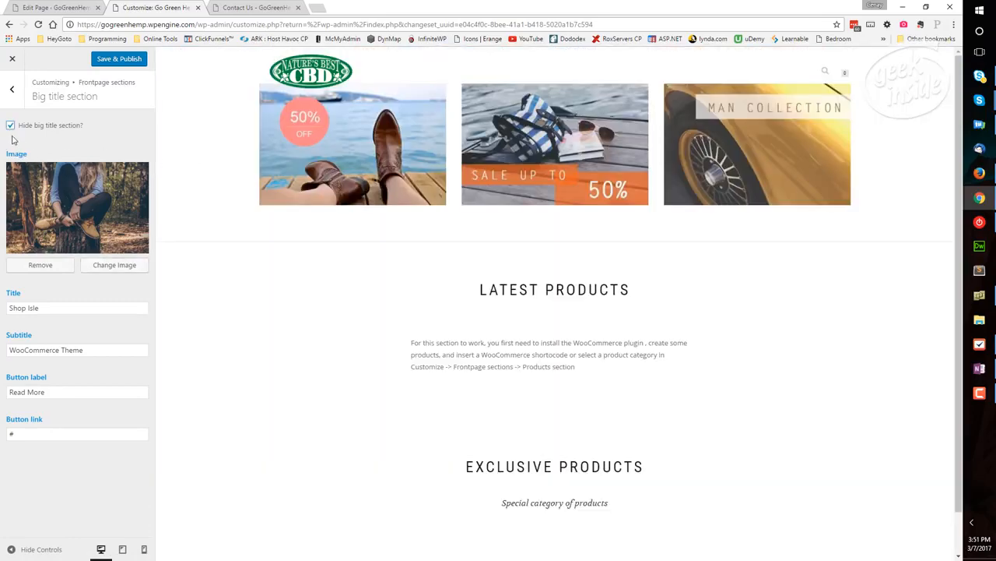
pyautogui.click(10, 126)
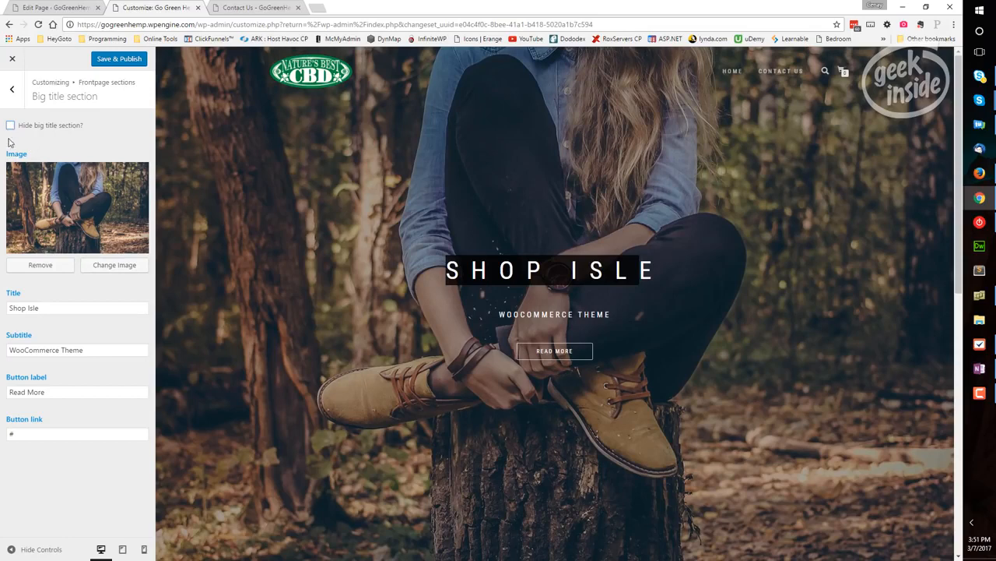
# Replace the big title section's image with the uploaded file Cannibis3 from the assets folder
pyautogui.click(117, 265)
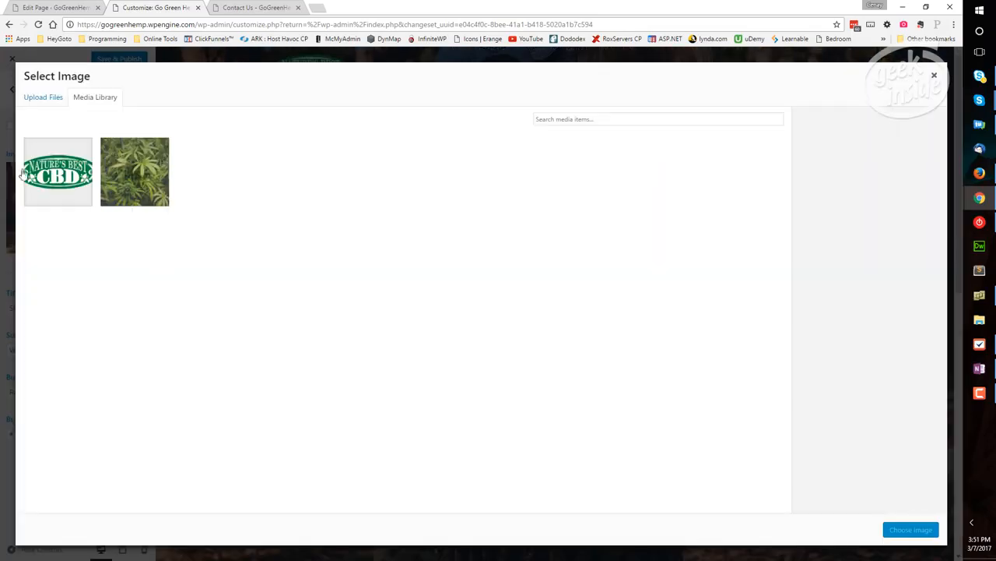
pyautogui.click(33, 97)
pyautogui.click(477, 285)
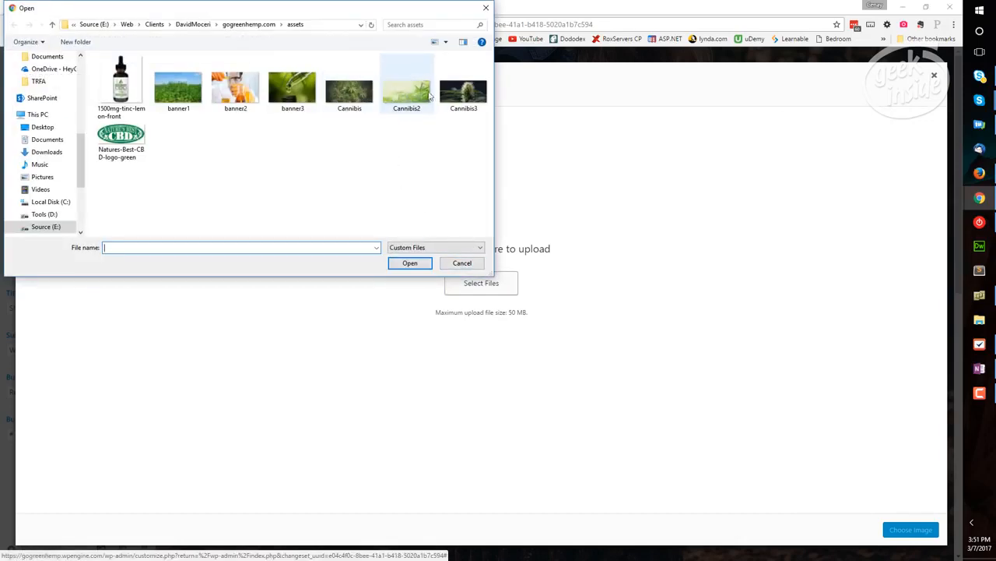
pyautogui.click(459, 93)
pyautogui.click(410, 263)
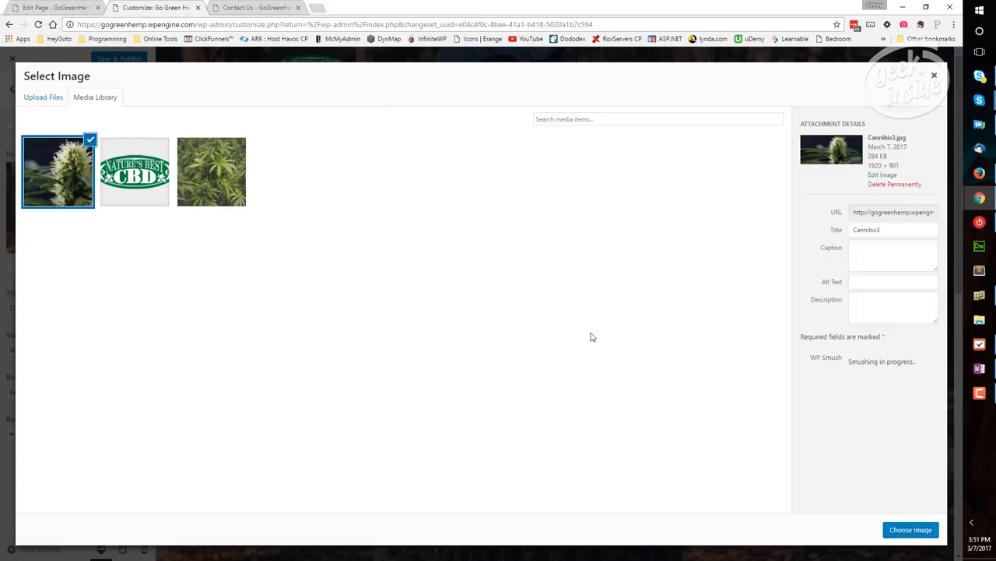
pyautogui.click(911, 529)
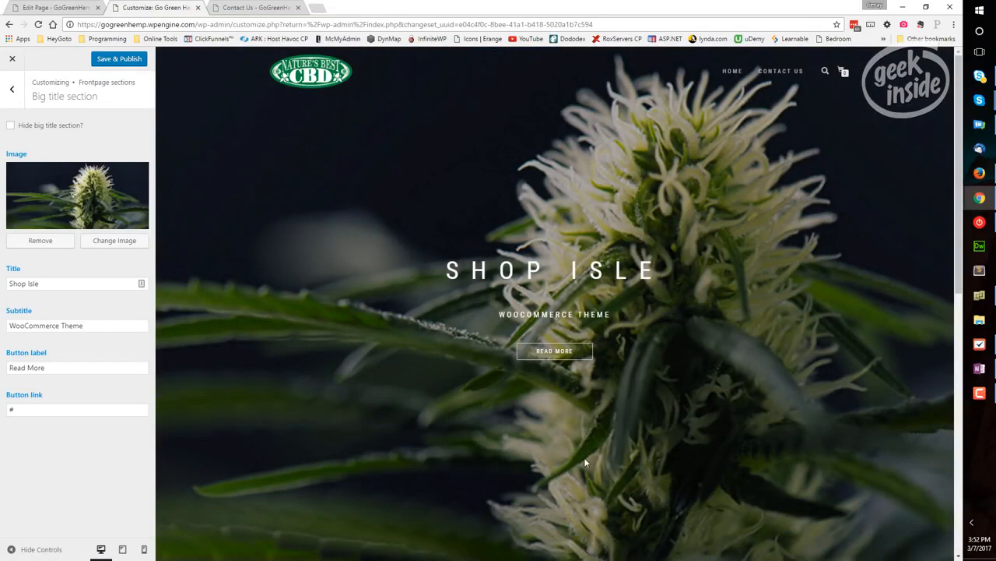
# Change the big title section's title to "Go Green Hemp Shop"
pyautogui.moveTo(61, 283); pyautogui.dragTo(3, 284)
pyautogui.write('G')
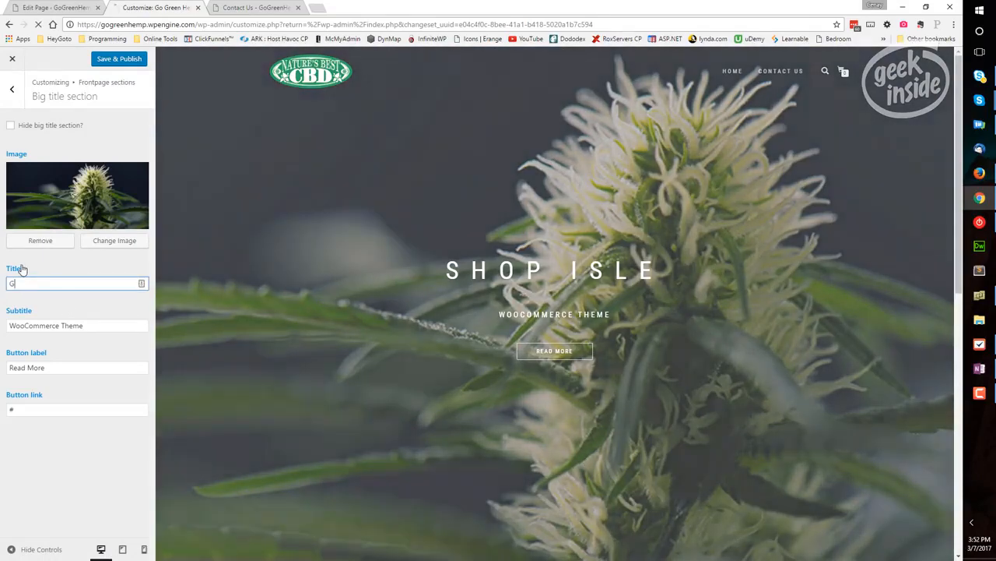
pyautogui.write('o Green He')
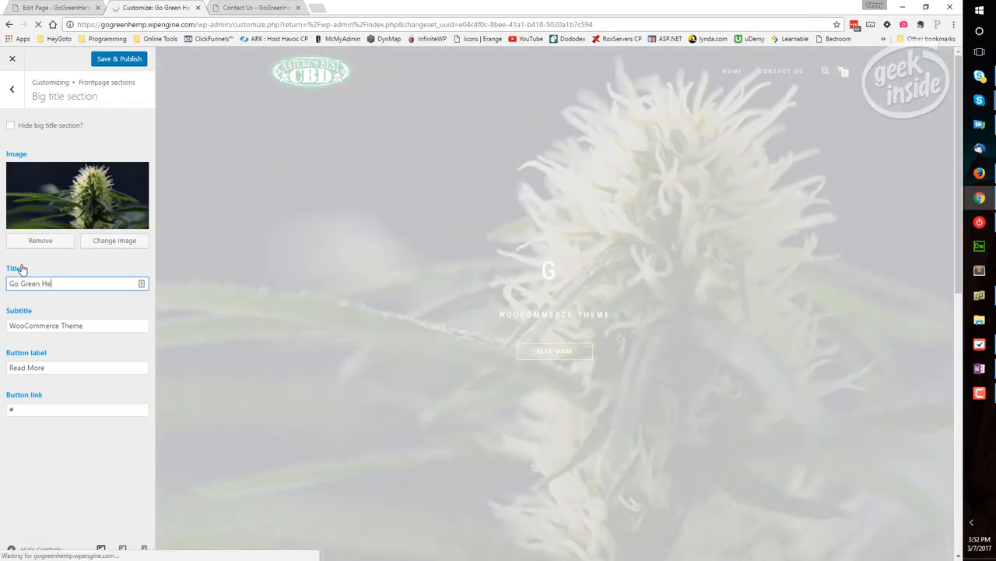
pyautogui.write('mp')
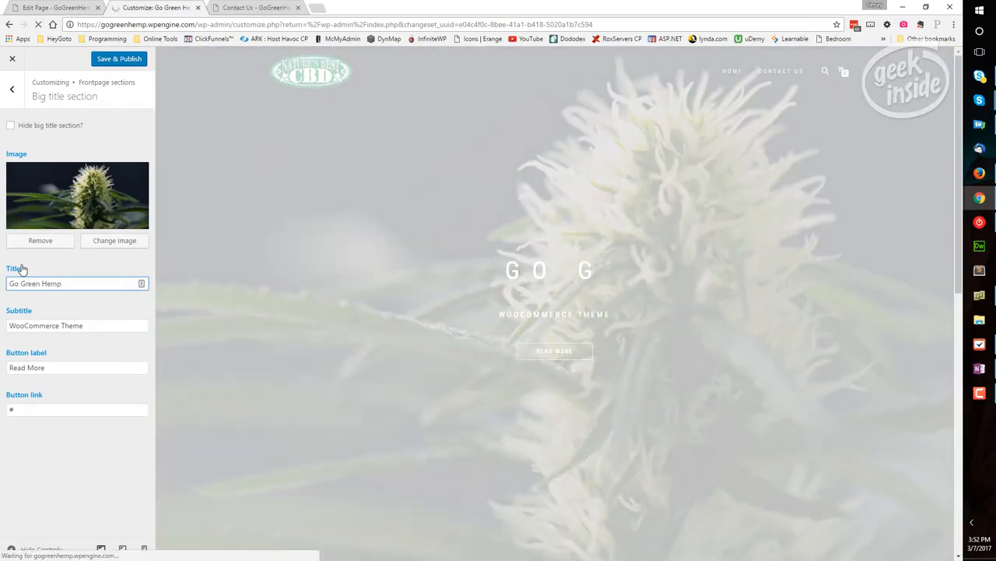
pyautogui.write(' Shop')
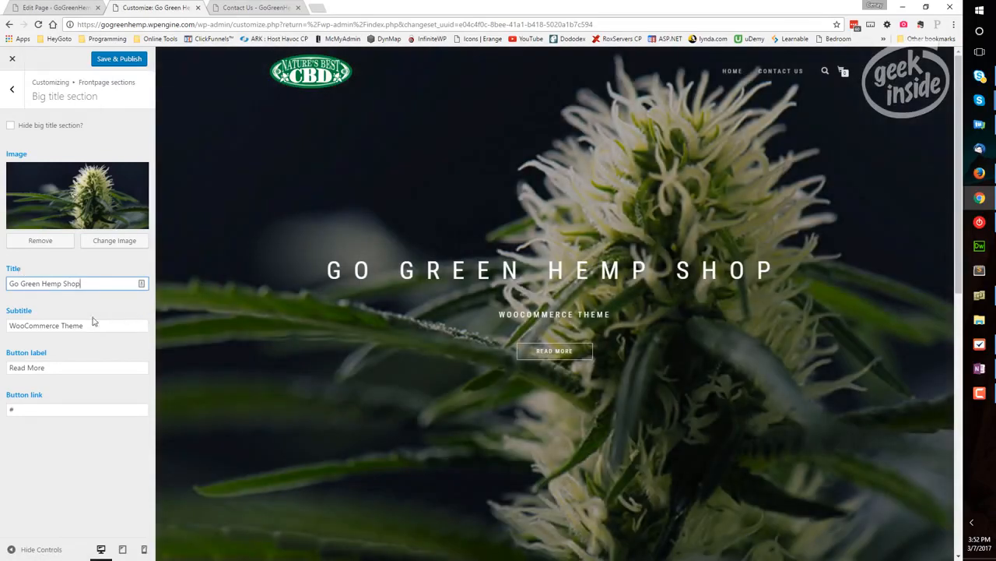
# Change the big title section's subtitle to "Excellent and Low Cost CBD Oils"
pyautogui.click(54, 325)
pyautogui.moveTo(93, 325); pyautogui.dragTo(22, 315)
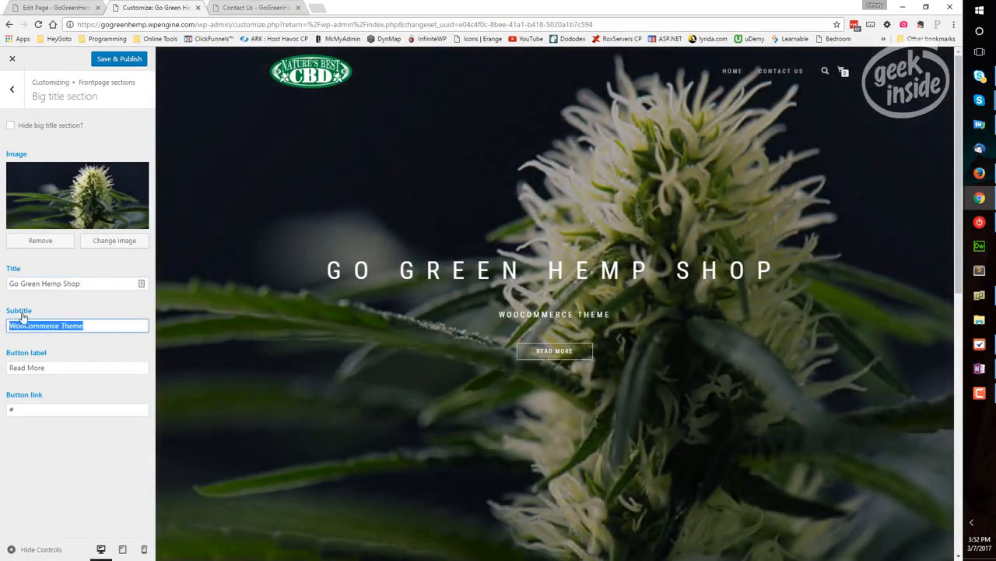
pyautogui.write('Exc')
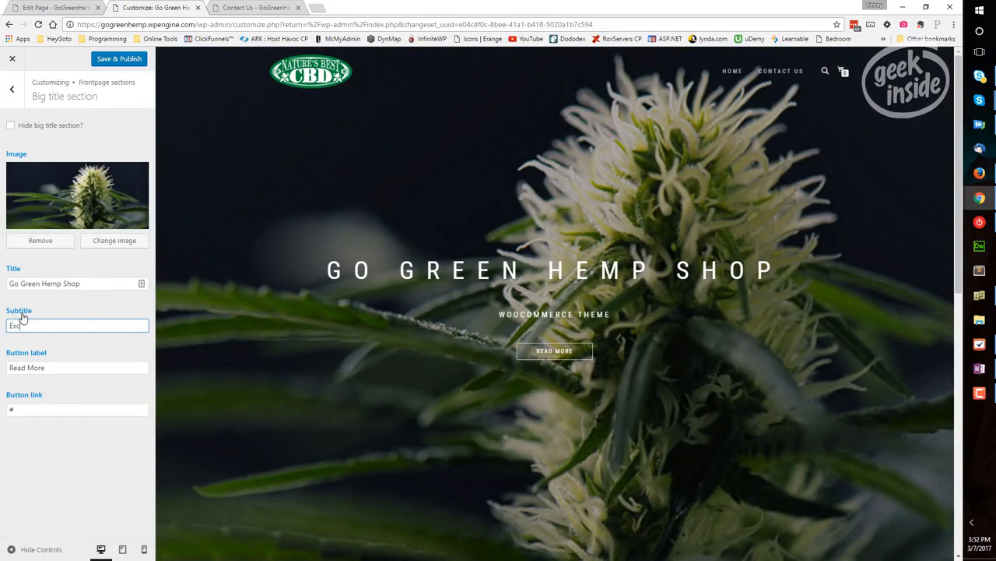
pyautogui.write('ellent and Low Cost CB')
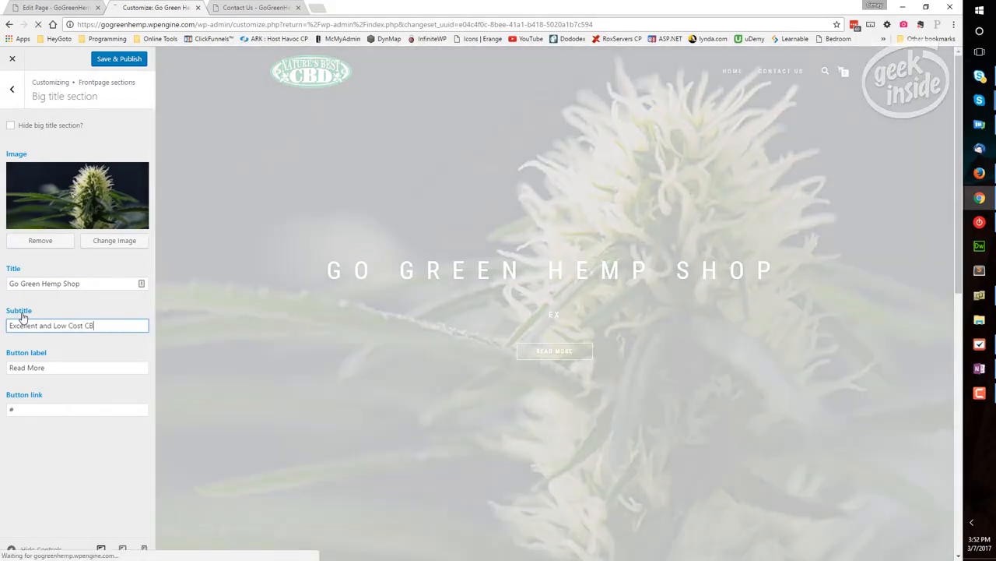
pyautogui.write('D Oils')
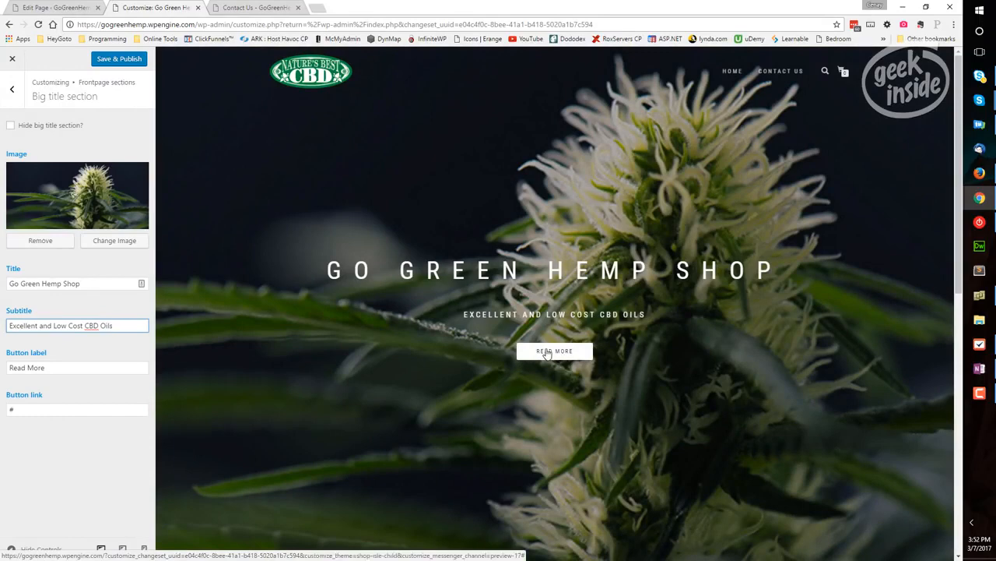
# Change the big title section's button label to "Why this is important"
pyautogui.moveTo(55, 370); pyautogui.dragTo(3, 372)
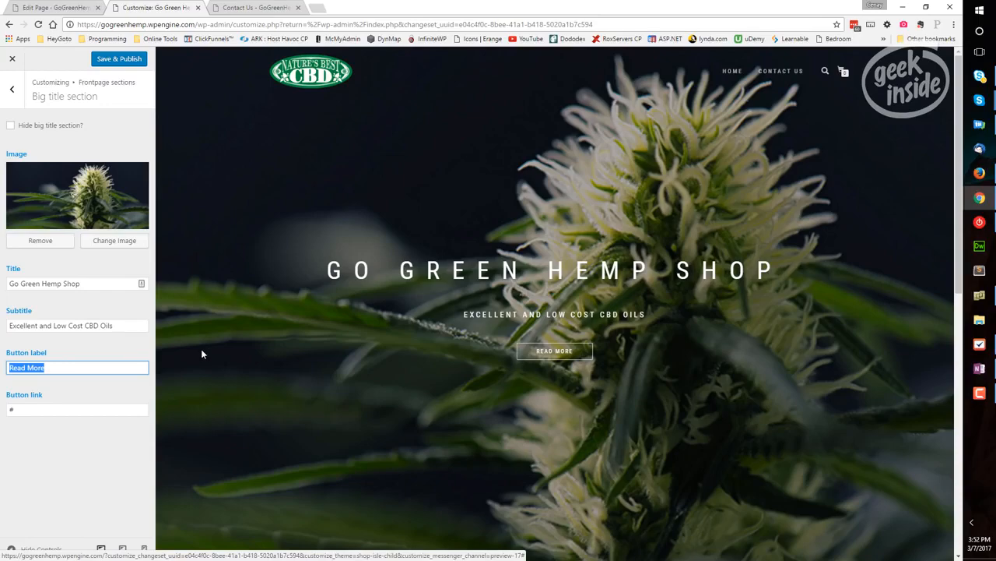
pyautogui.write('What')
pyautogui.press('BackSpace')
pyautogui.press('BackSpace')
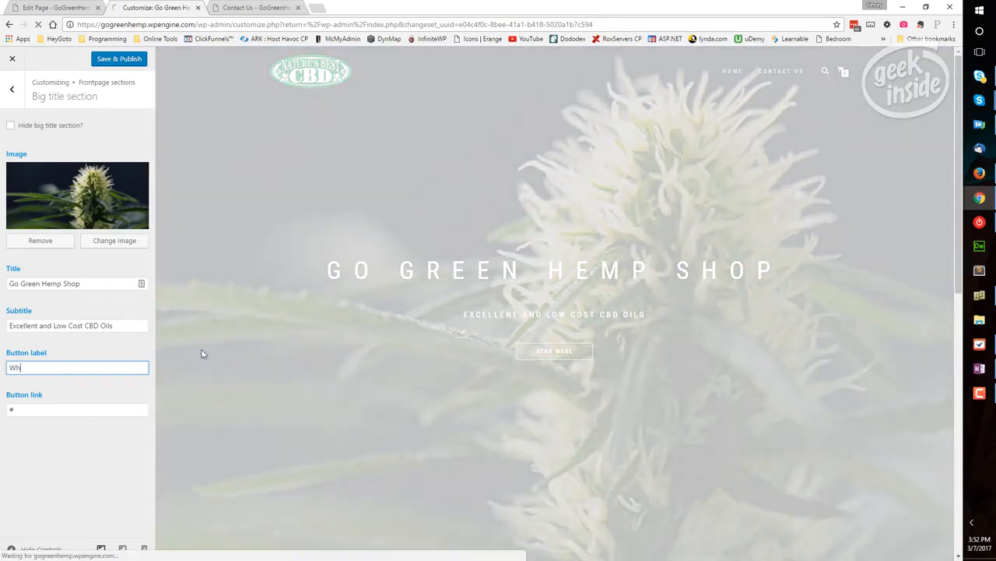
pyautogui.write('y this is important')
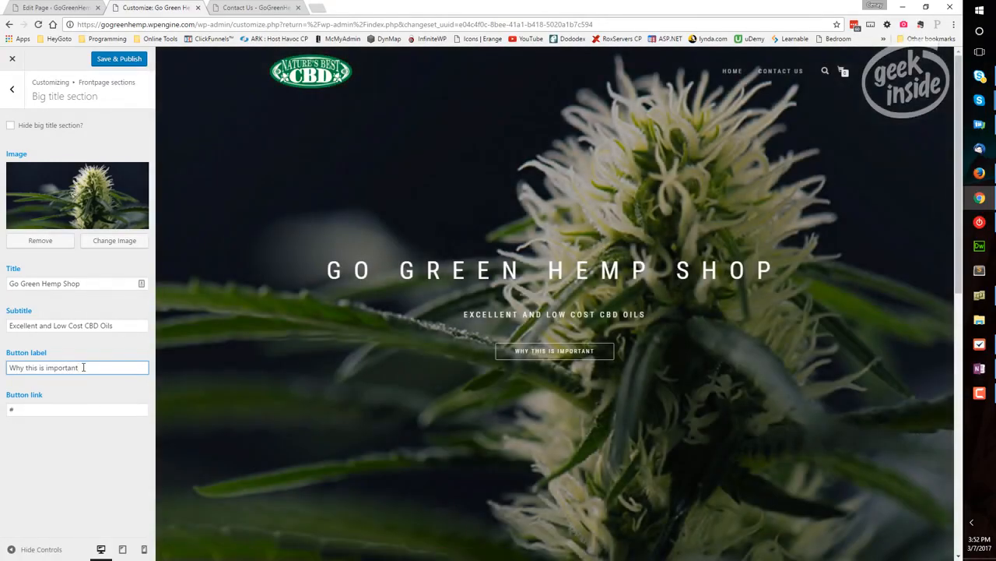
pyautogui.moveTo(83, 368); pyautogui.dragTo(10, 371)
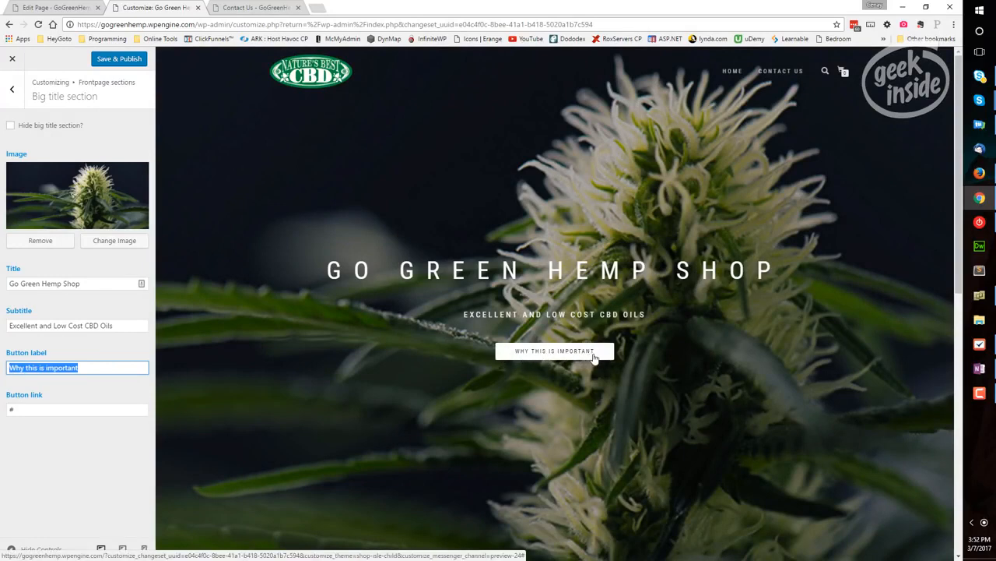
pyautogui.press('Tab')
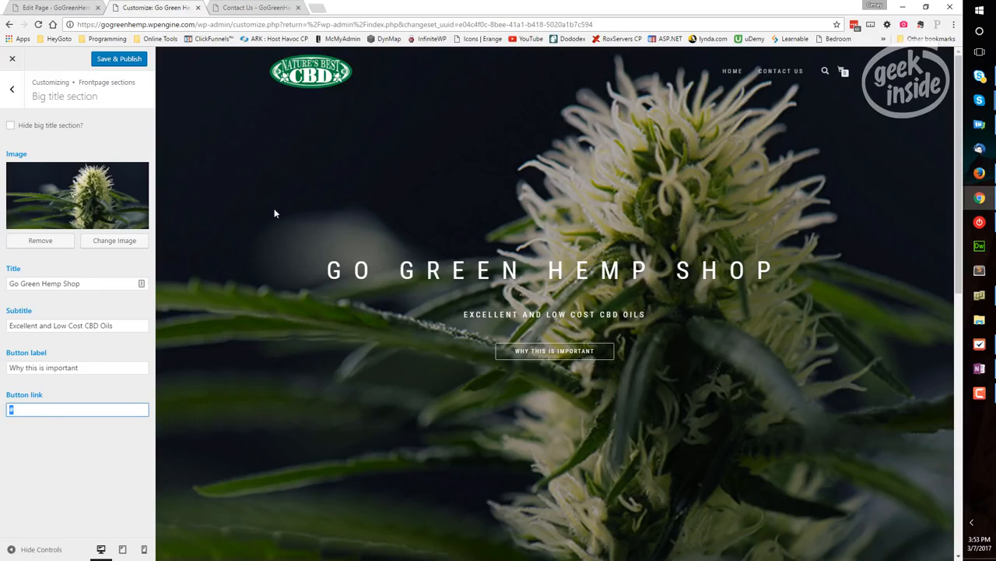
pyautogui.click(279, 8)
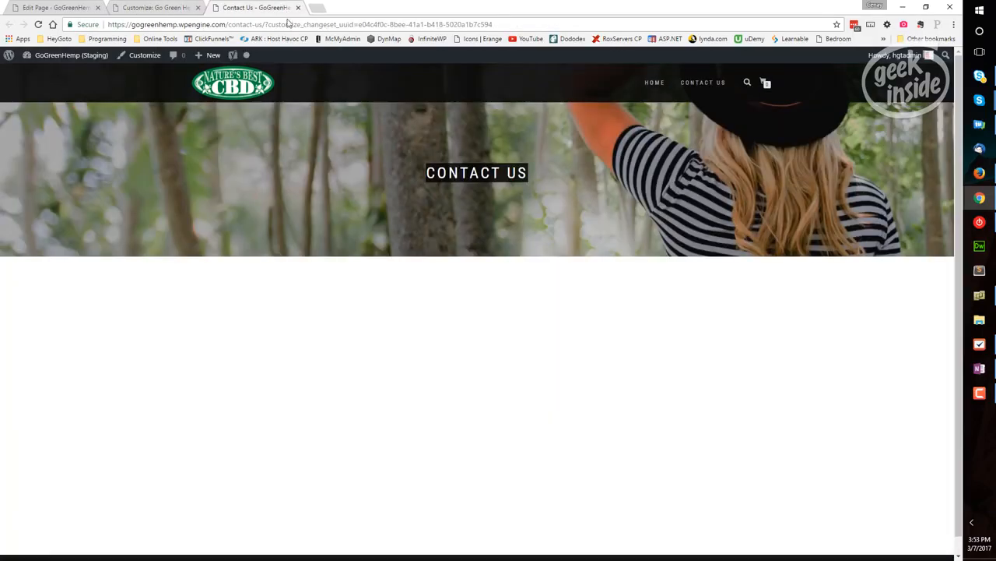
pyautogui.click(242, 24)
pyautogui.click(267, 24)
pyautogui.moveTo(265, 24); pyautogui.dragTo(10, 31)
pyautogui.hotkey('ctrl', 'c')
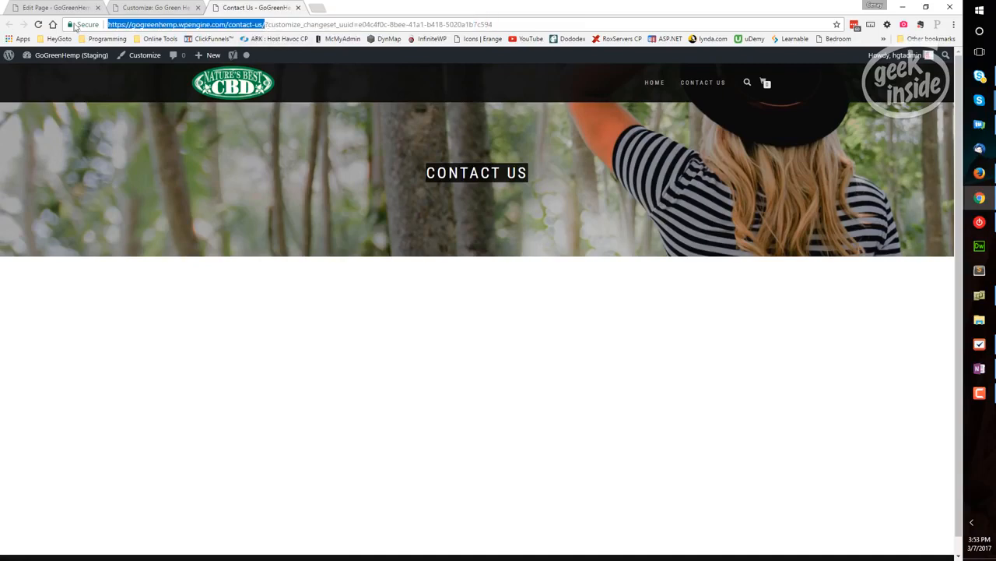
pyautogui.click(152, 8)
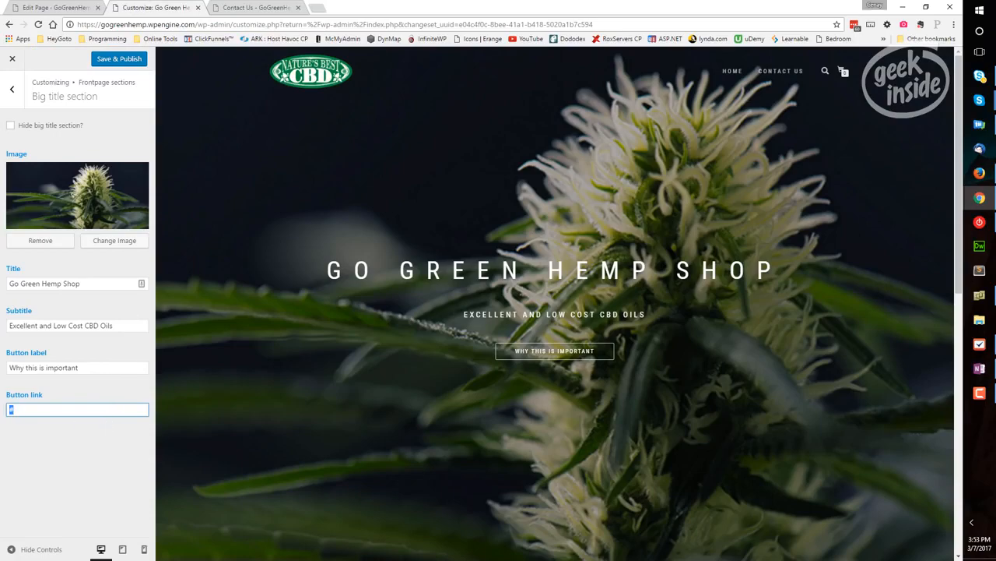
pyautogui.hotkey('ctrl', 'v')
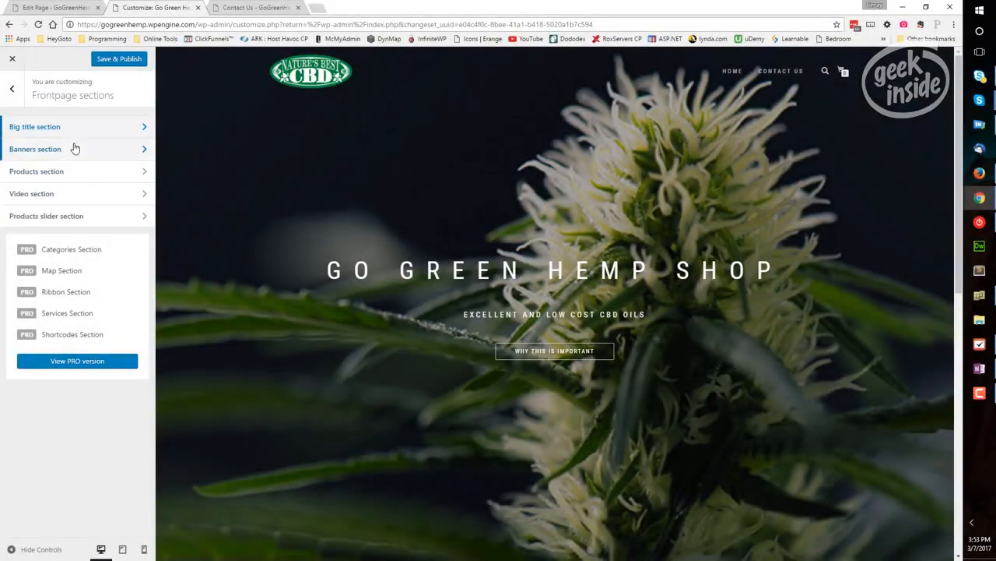
# In the Banners section, upload banner1 from the assets folder and insert it as the first banner's image
pyautogui.click(144, 149)
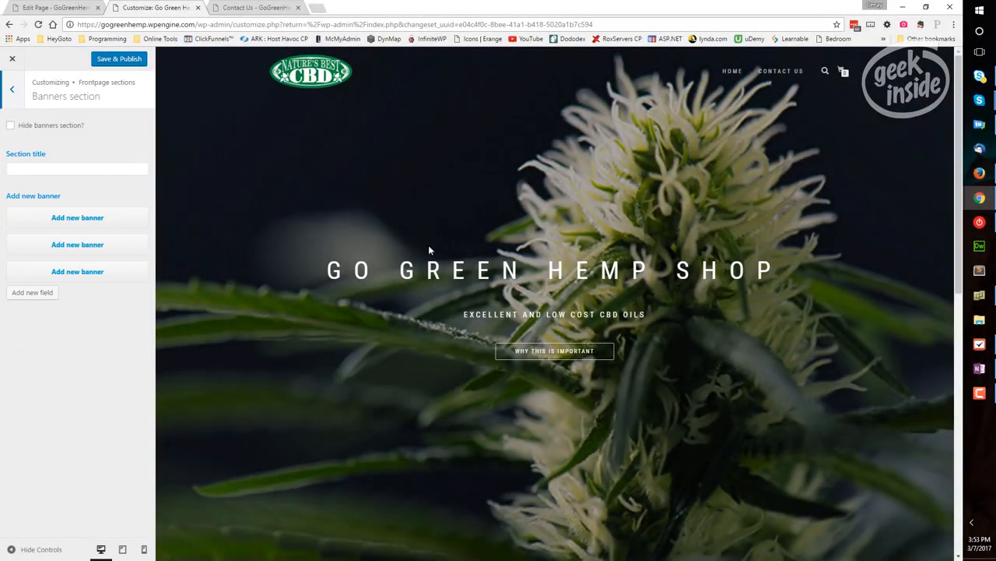
pyautogui.scroll(-7, 429, 250)
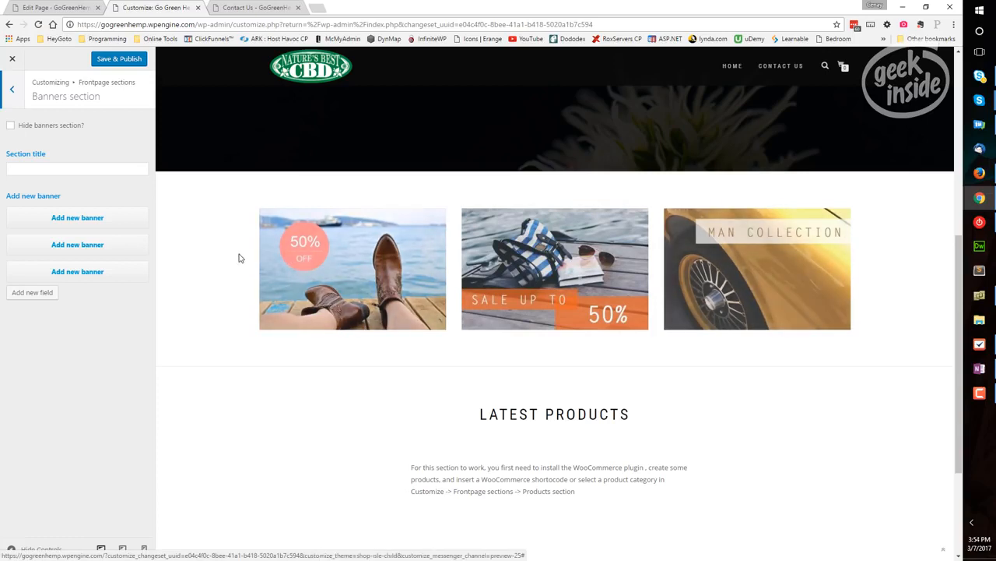
pyautogui.click(75, 216)
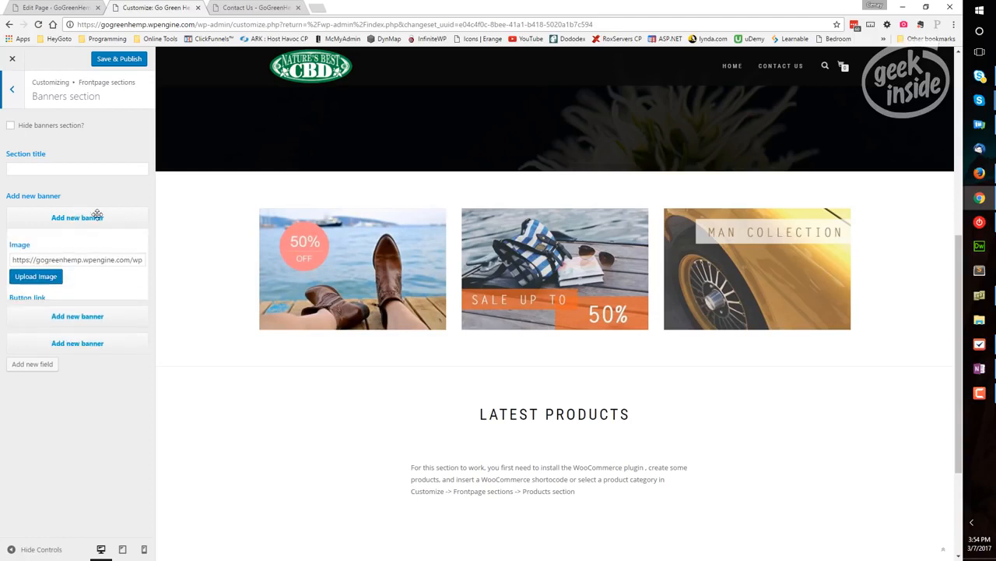
pyautogui.click(53, 280)
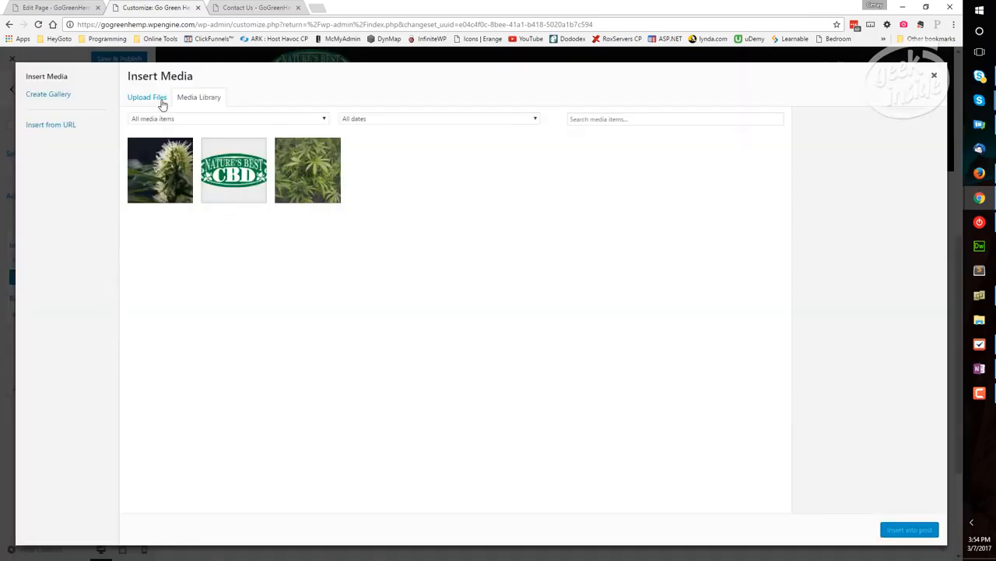
pyautogui.click(158, 100)
pyautogui.click(535, 282)
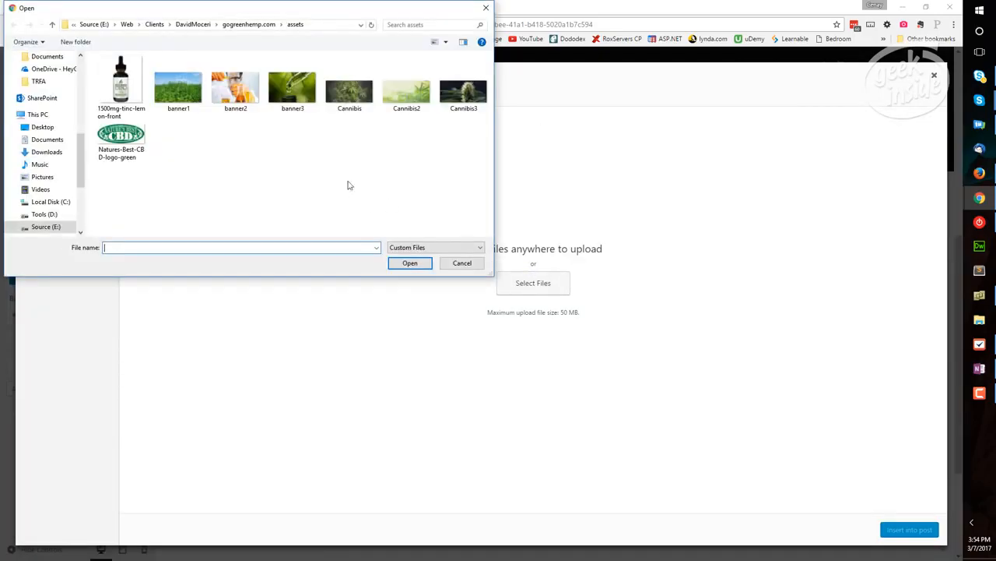
pyautogui.click(189, 92)
pyautogui.click(410, 263)
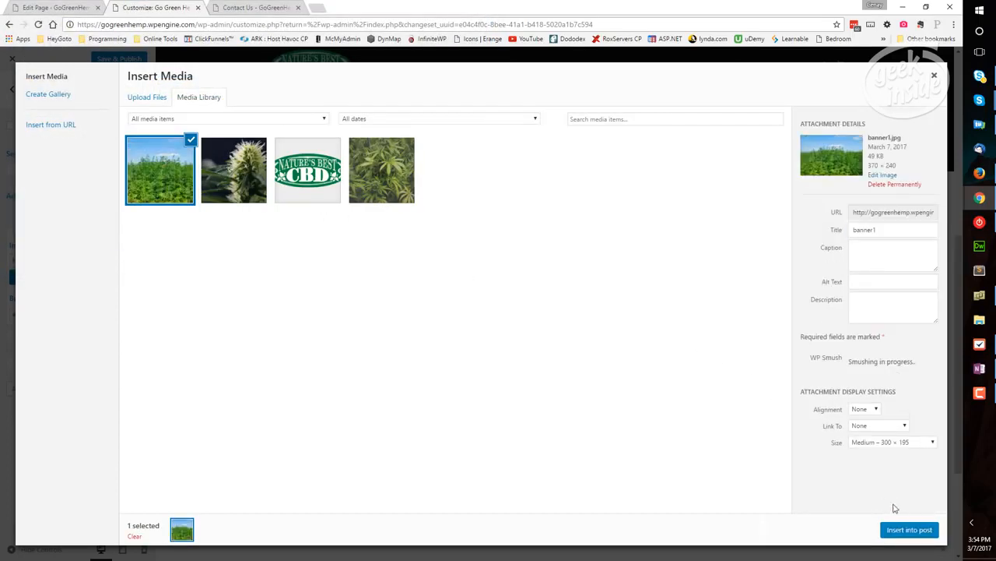
pyautogui.click(909, 534)
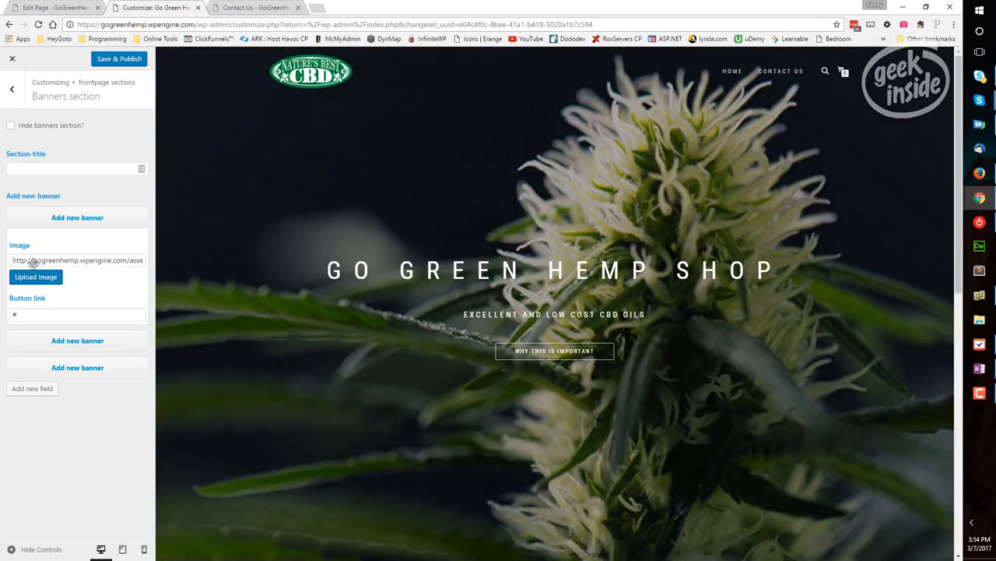
pyautogui.click(63, 218)
# Upload banner2 from the assets folder and insert it as the second banner's image
pyautogui.click(70, 245)
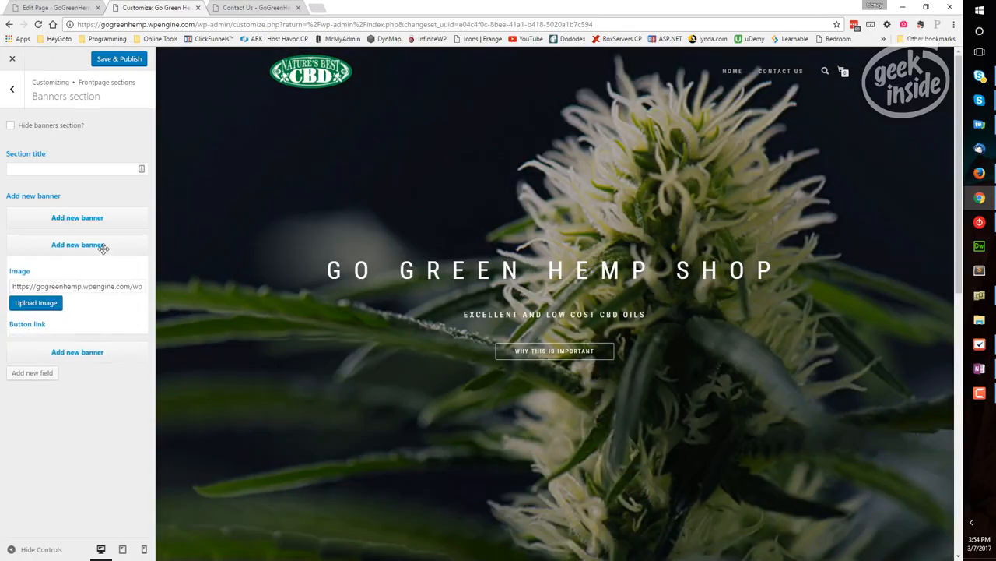
pyautogui.click(61, 306)
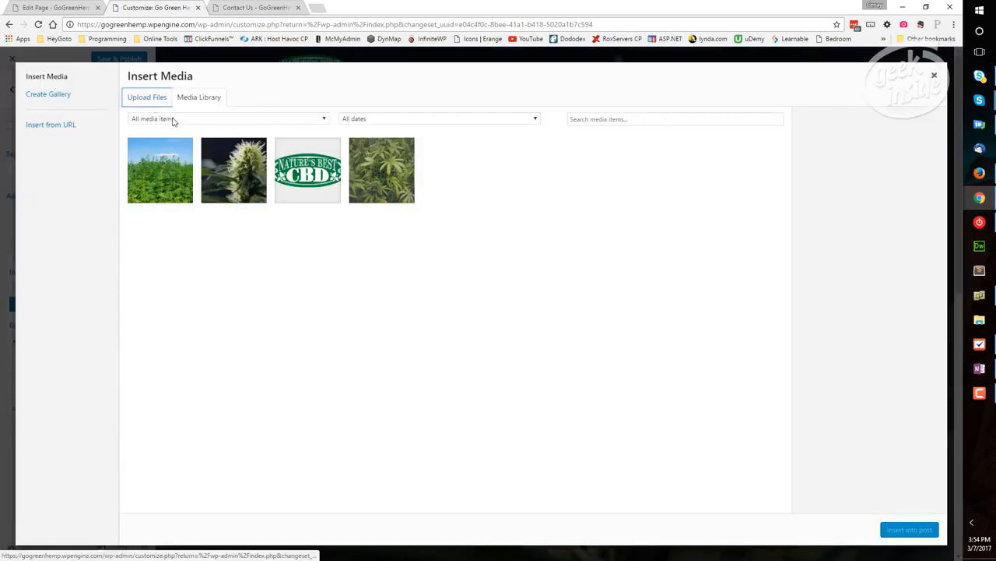
pyautogui.click(147, 98)
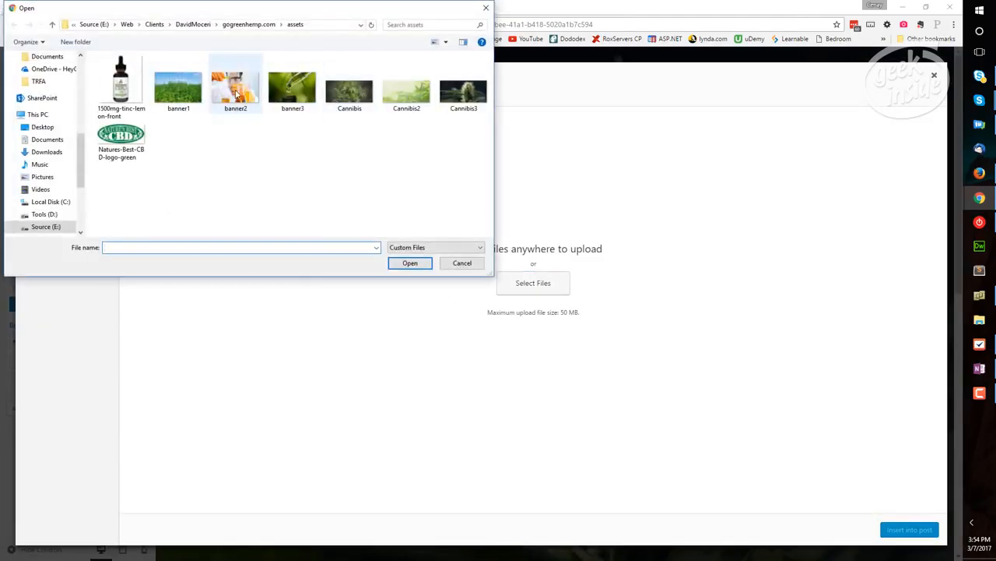
pyautogui.click(229, 98)
pyautogui.click(410, 264)
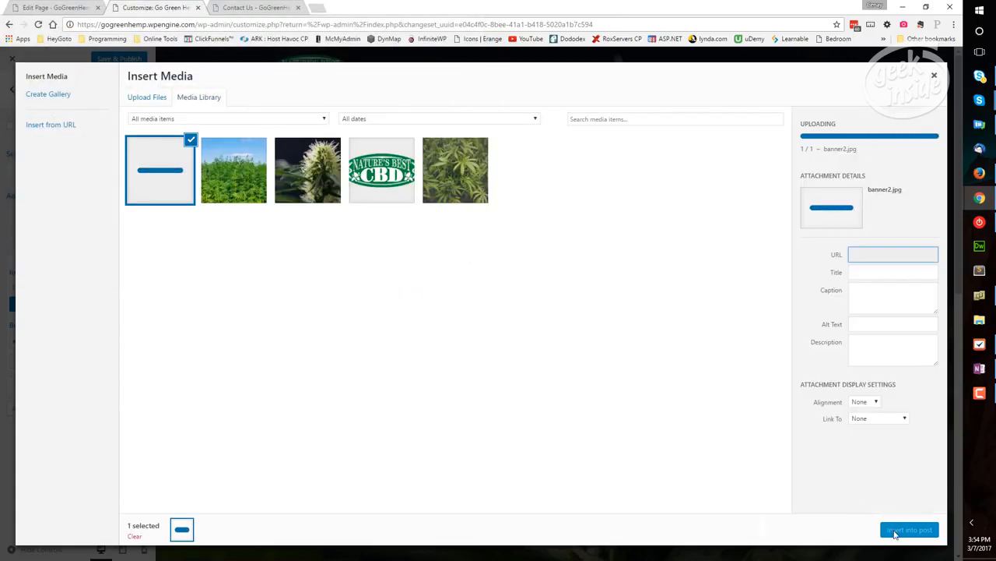
pyautogui.click(895, 532)
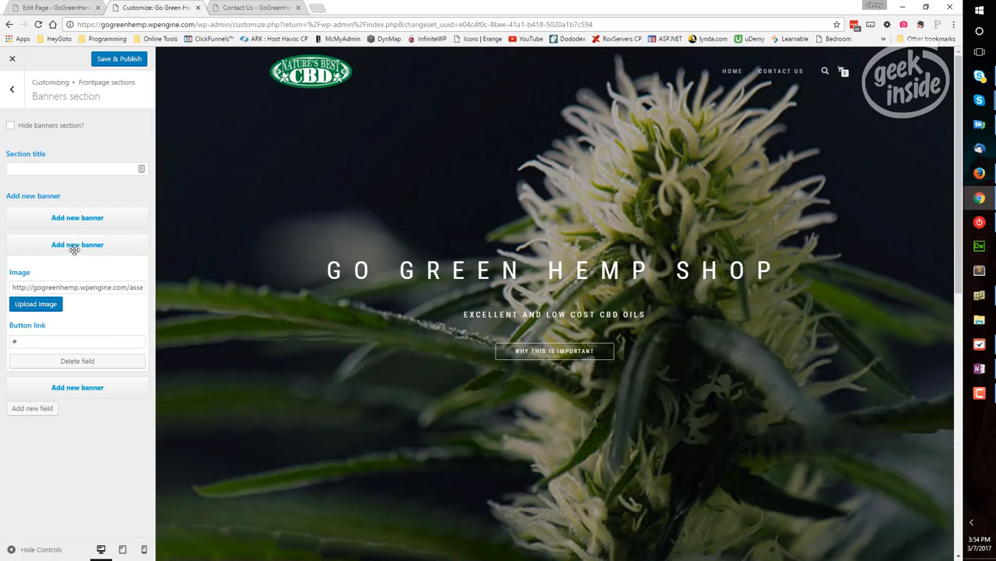
pyautogui.click(79, 245)
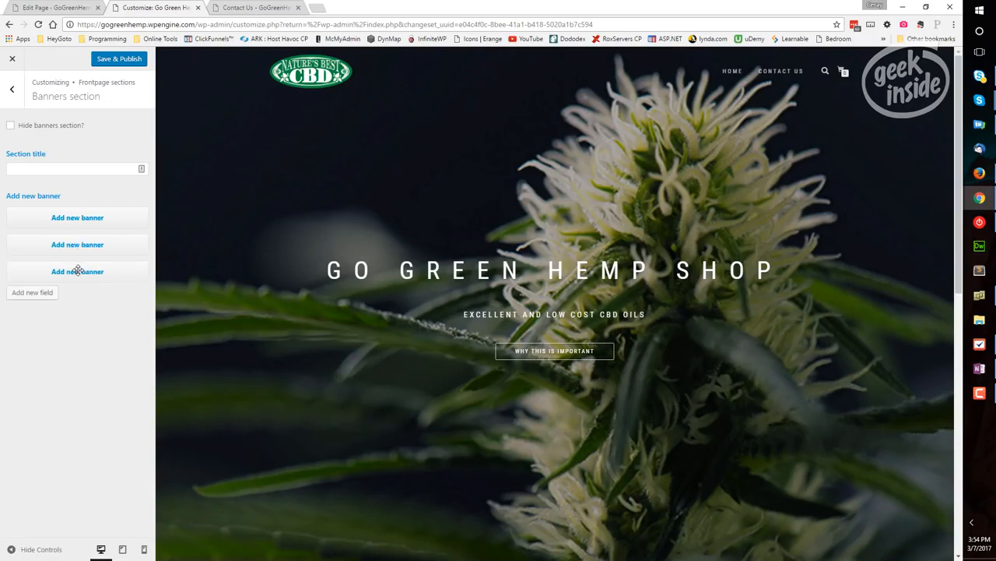
# Upload banner3 from the assets folder and insert it as the third banner's image
pyautogui.click(78, 269)
pyautogui.click(52, 333)
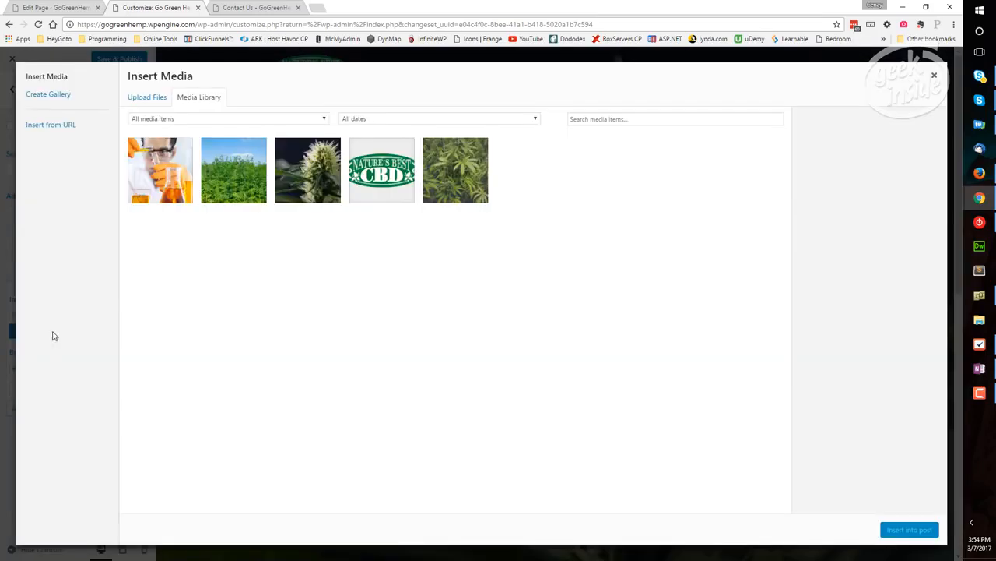
pyautogui.click(153, 98)
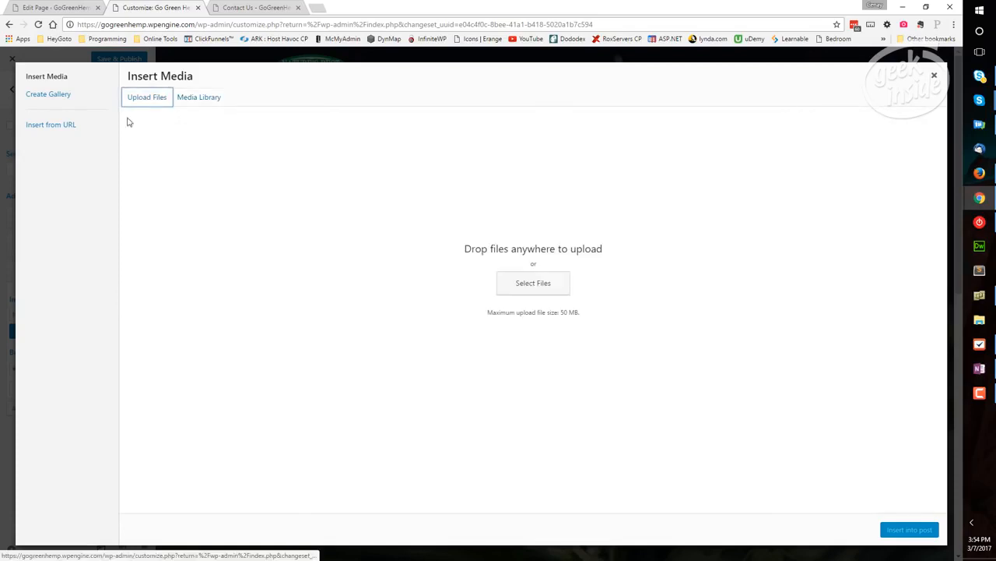
pyautogui.click(534, 288)
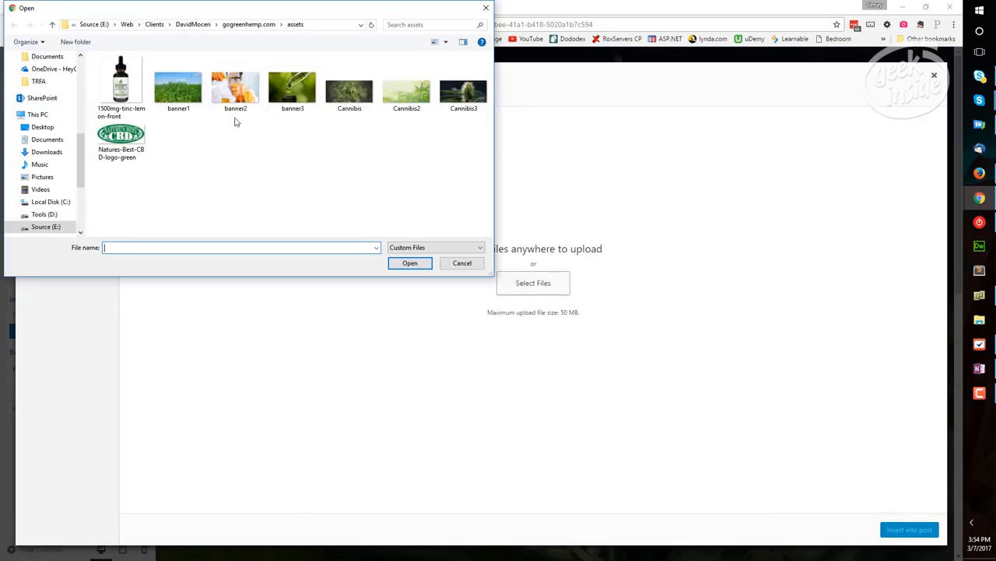
pyautogui.click(284, 89)
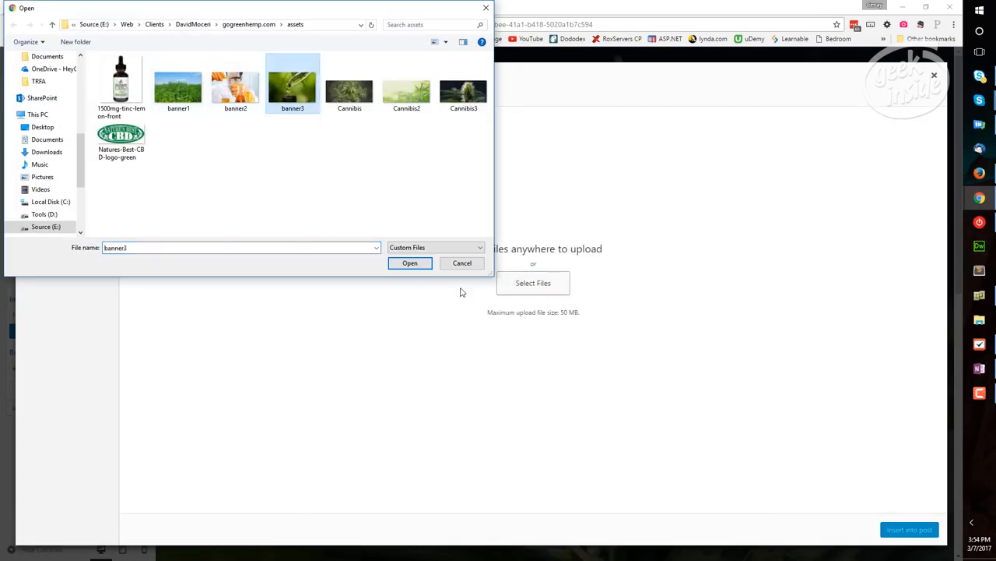
pyautogui.click(425, 266)
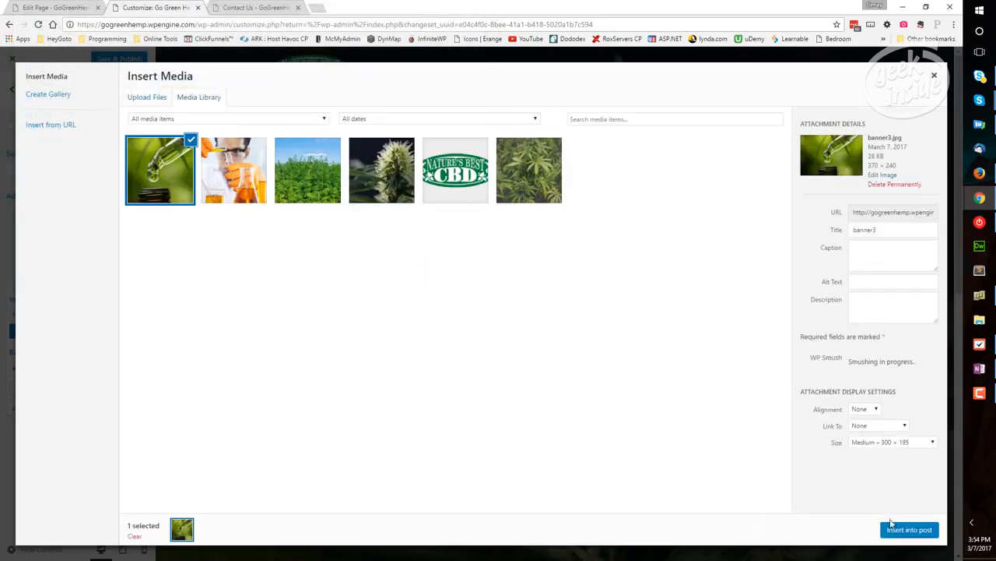
pyautogui.click(908, 531)
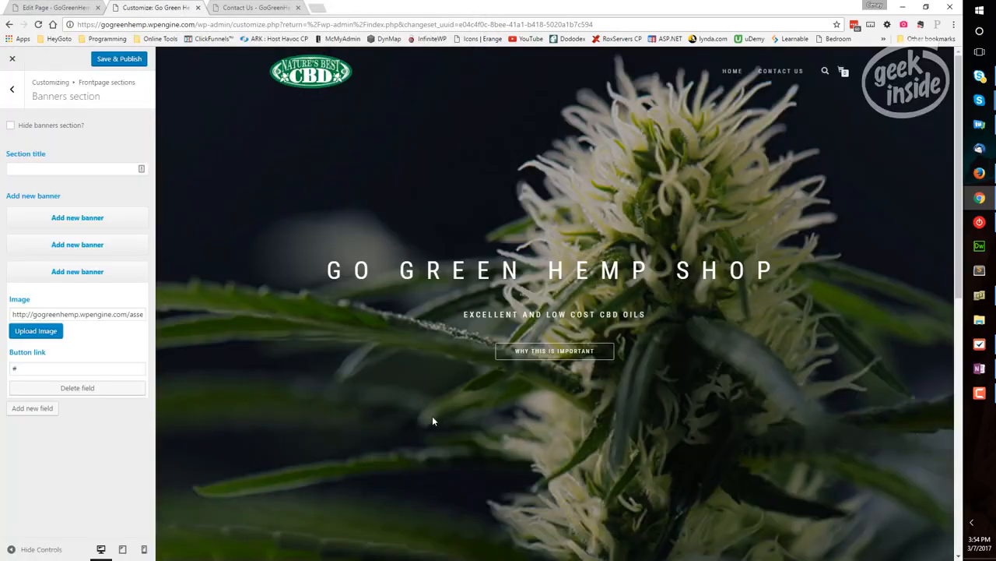
pyautogui.click(72, 273)
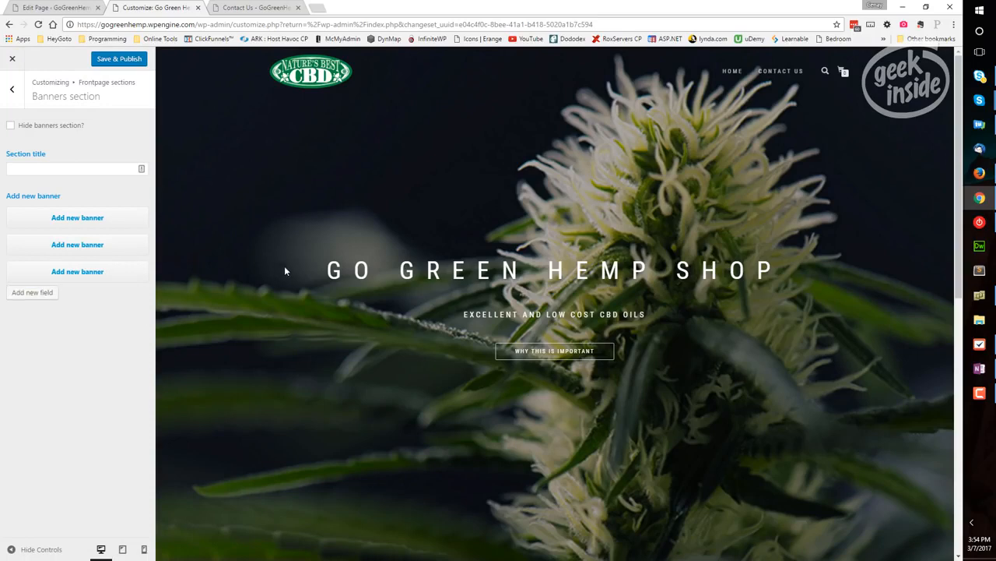
# Set the Banners section title to "From Farm to Pharma"
pyautogui.scroll(-5, 299, 323)
pyautogui.scroll(-1, 304, 335)
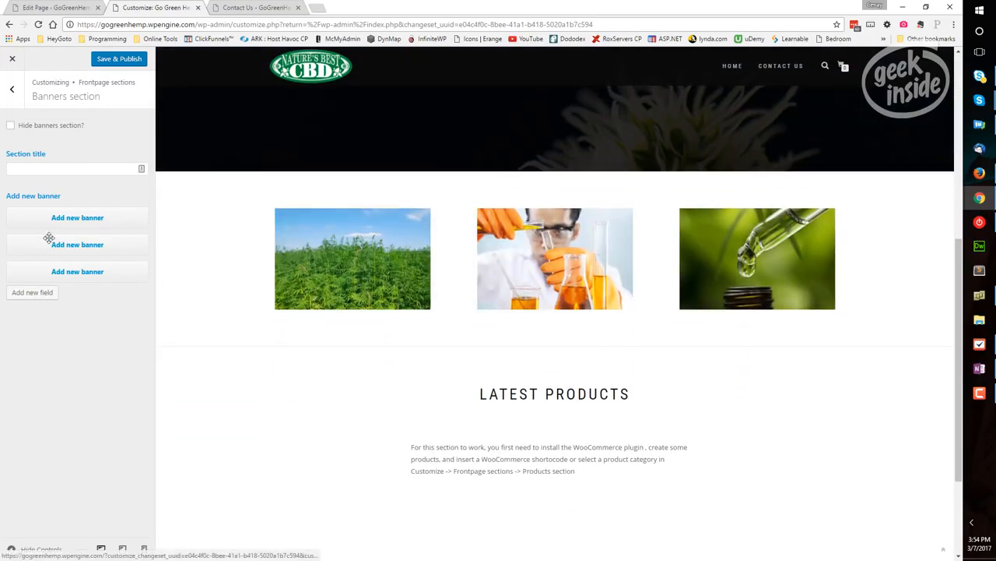
pyautogui.click(54, 169)
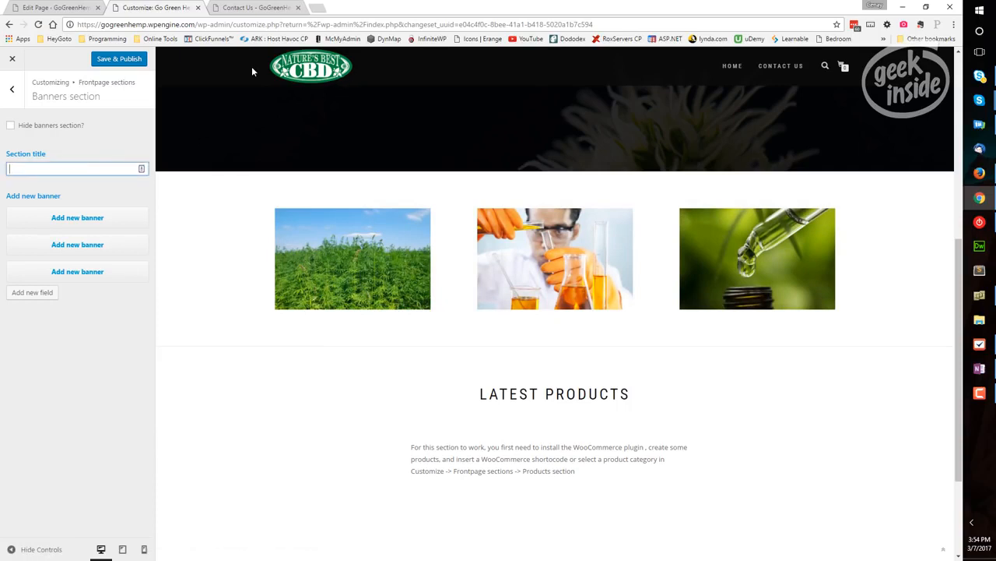
pyautogui.write('From Farm to Pharma')
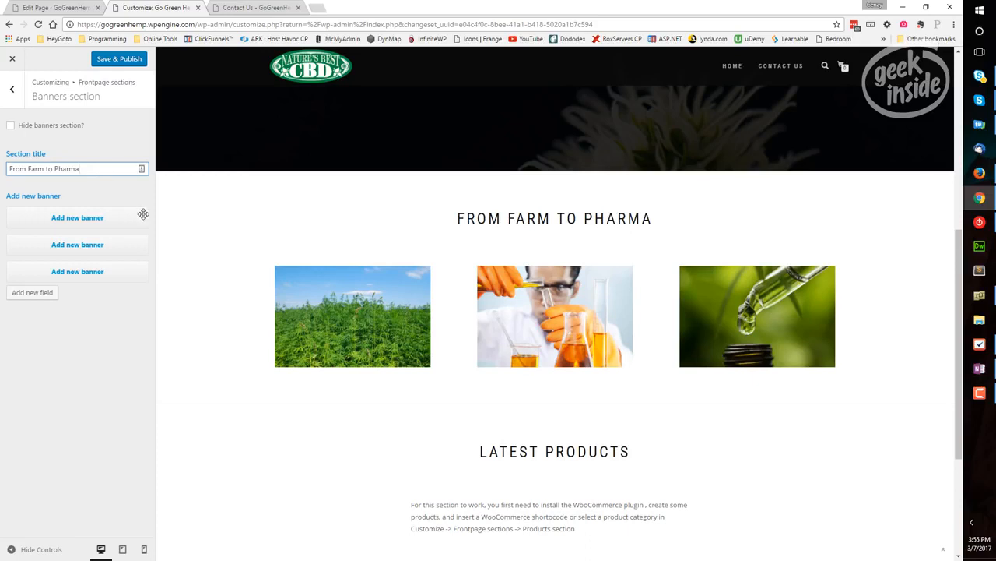
# Examine the Products section's settings and the setup note under Latest Products in the preview
pyautogui.click(13, 91)
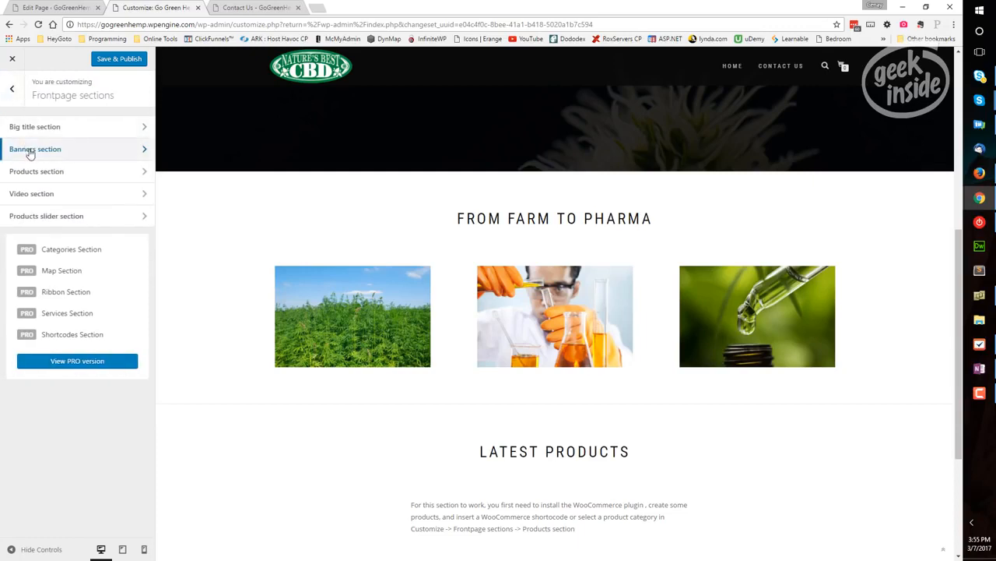
pyautogui.click(144, 172)
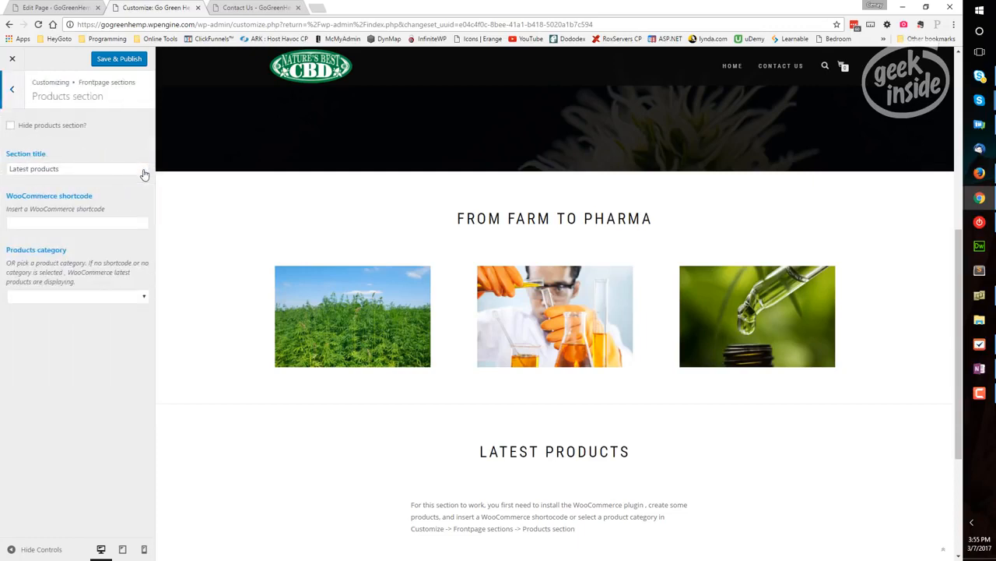
pyautogui.scroll(-2, 422, 330)
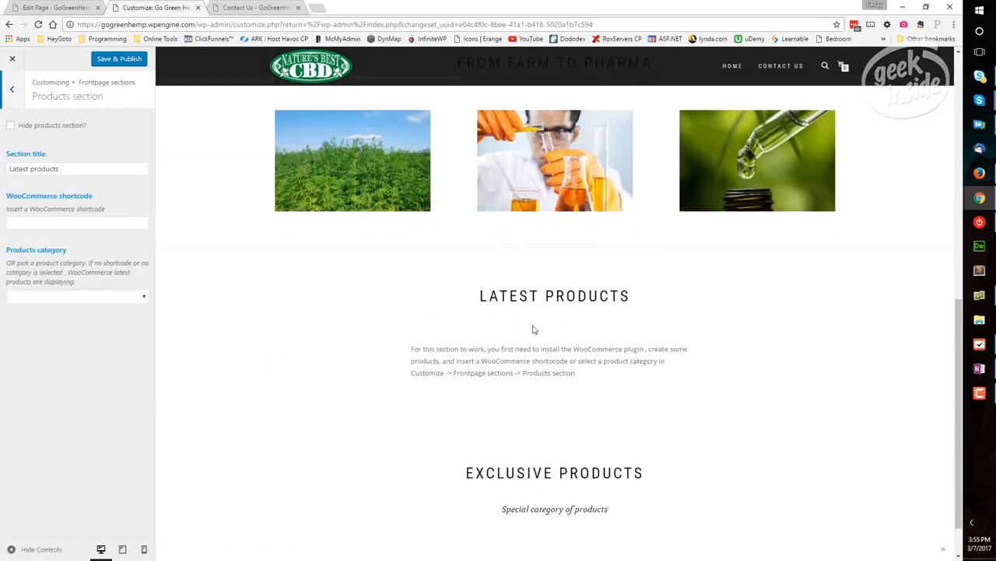
pyautogui.moveTo(502, 350); pyautogui.dragTo(539, 376)
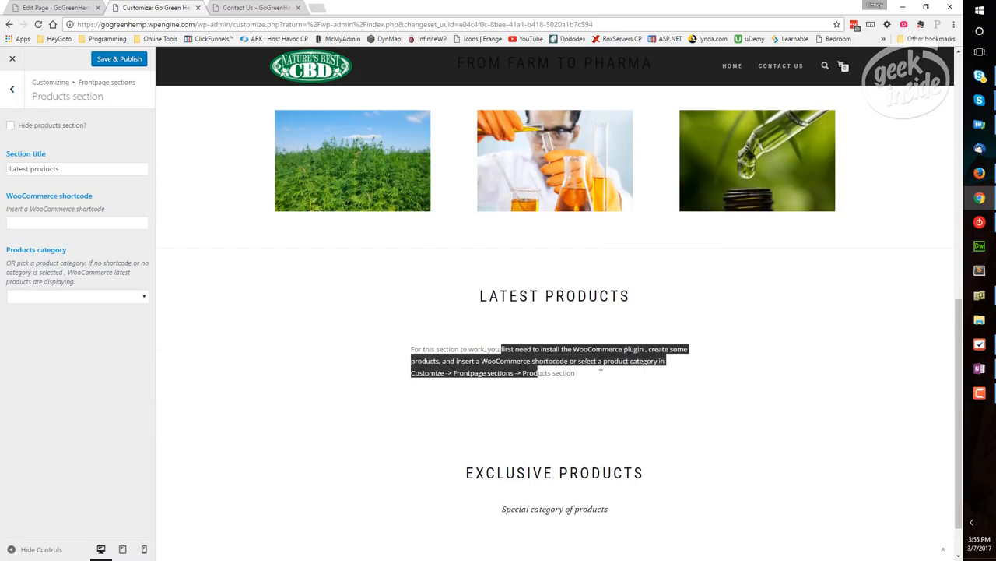
pyautogui.click(579, 379)
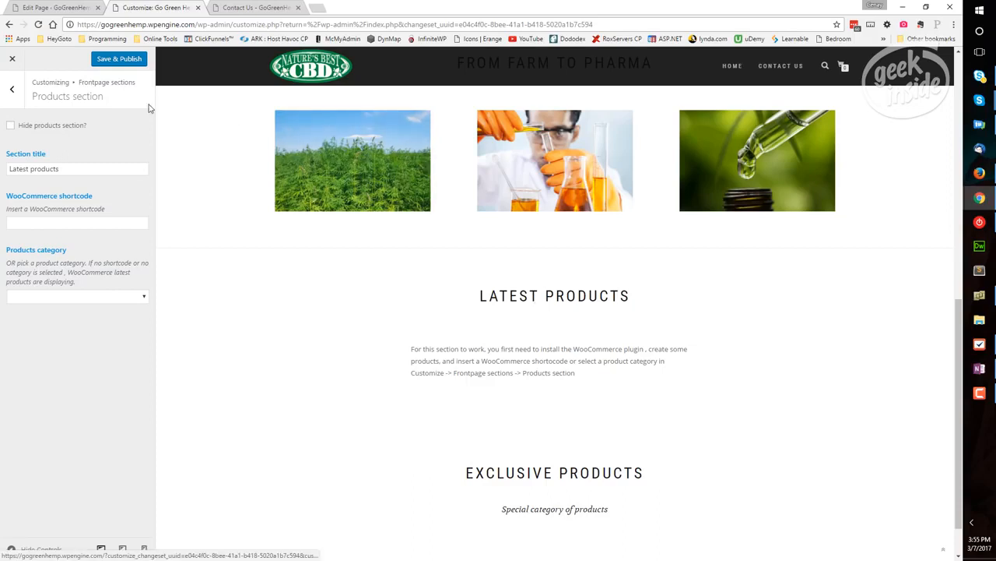
# Save and publish the theme customizations and return to the WordPress dashboard
pyautogui.click(107, 60)
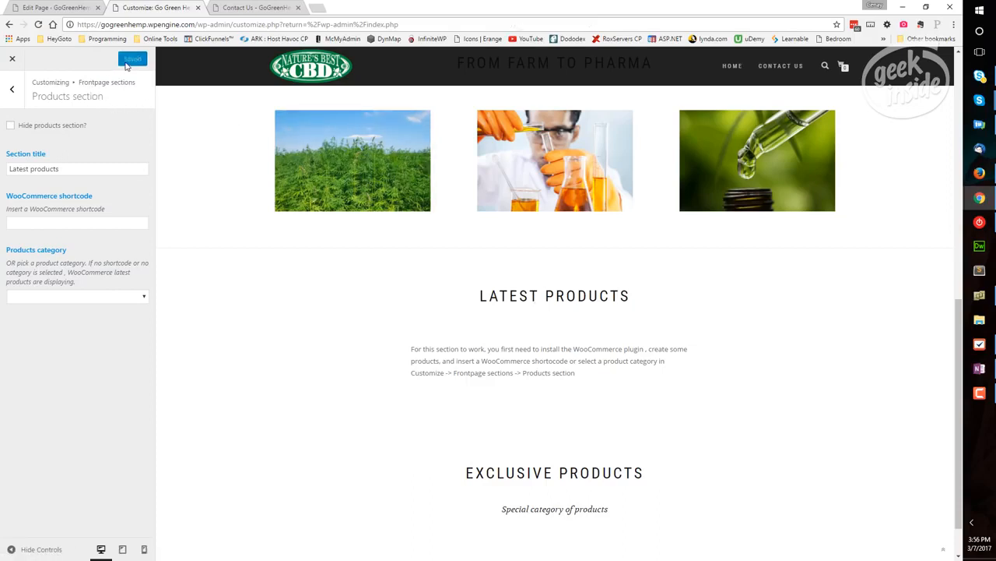
pyautogui.click(12, 60)
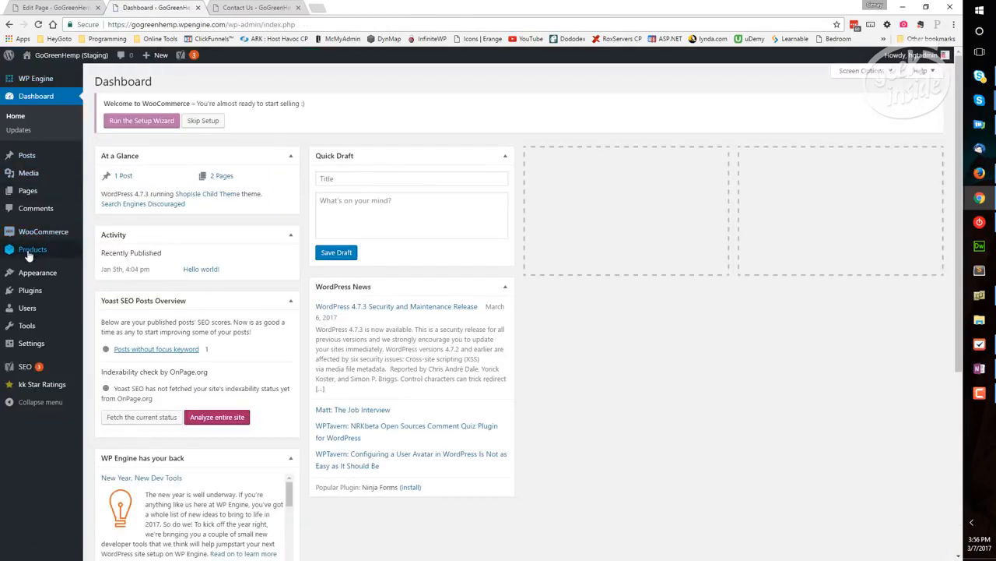
# Create a new product named "1500MG CBD HEMP OILD TINCTURE 1OZ – LEMON" and paste in the lemon tincture's full description
pyautogui.moveTo(61, 257)
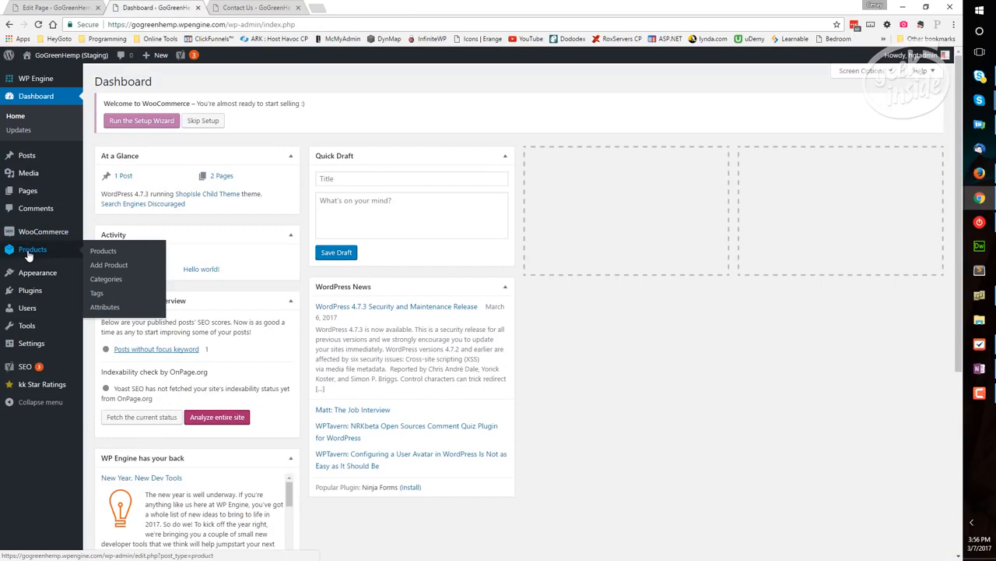
pyautogui.click(95, 265)
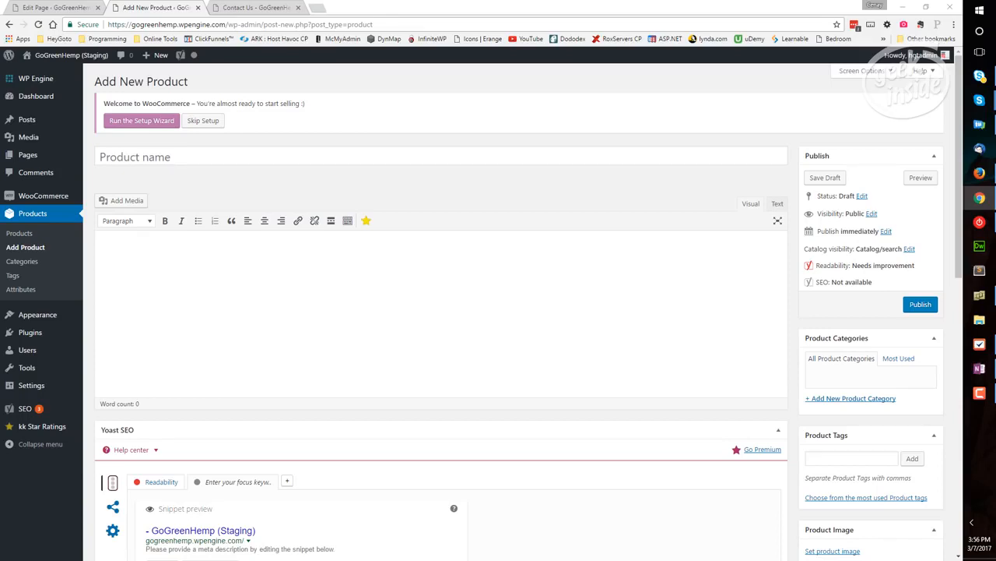
pyautogui.click(161, 159)
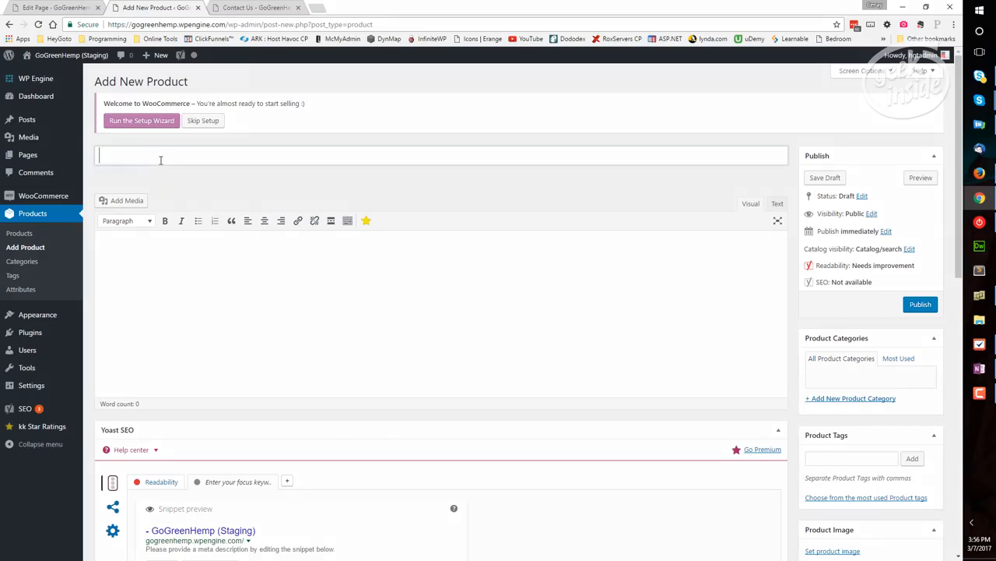
pyautogui.write('1500MG CBD HEMP OILD TINCTURE 1OZ – LEMON')
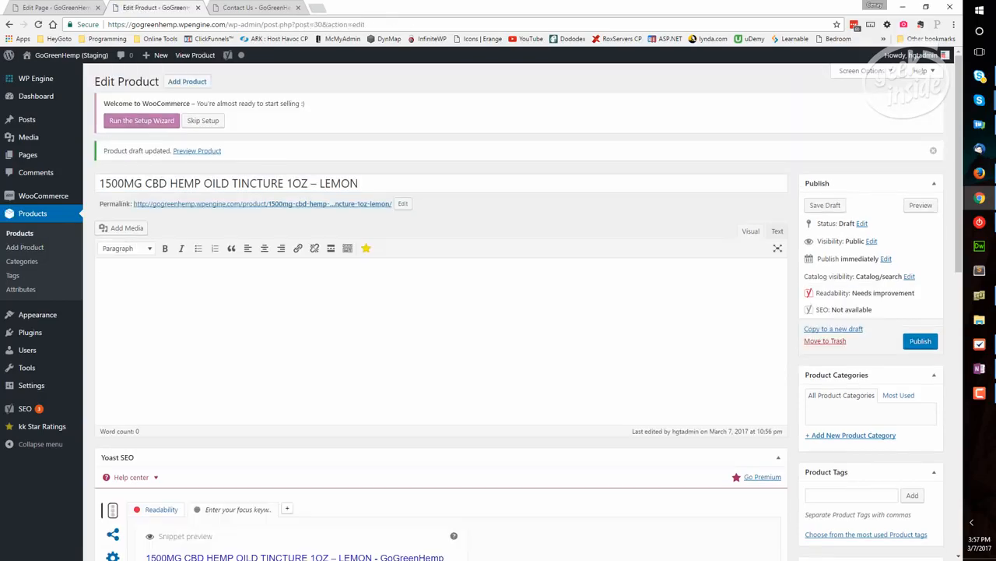
pyautogui.write('Our Phytocannabinoid-Rich (PCR) Tincture products are created with hemp seed oil and grape seed oil, and infused with our Pure PCR Zero THC™ Hemp Oil (60-80% CBD, 0% THC). This product is organic, non-gmo and derived from full spectrum industrial hemp.  This product is LEMON flavor.  In all Farmaceutical CBD™ products, you can be assured of full traceability through complete vertical integration, non-GMO hemp cultivars, 100% legal sources, and the use of organic farming practices.')
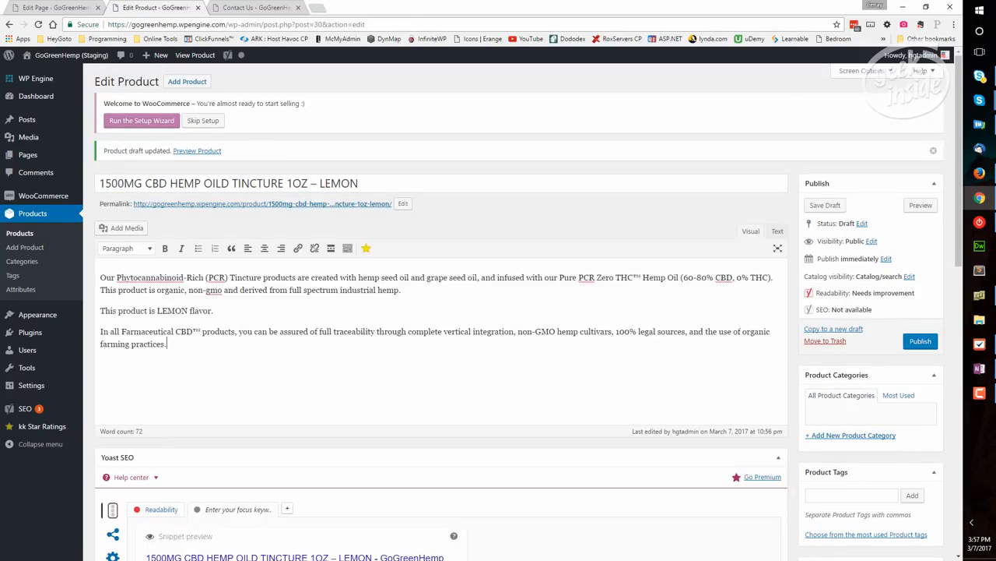
# Set the product's regular price to 247.00 and its sale price to 229.00
pyautogui.scroll(-10, 269, 363)
pyautogui.click(327, 240)
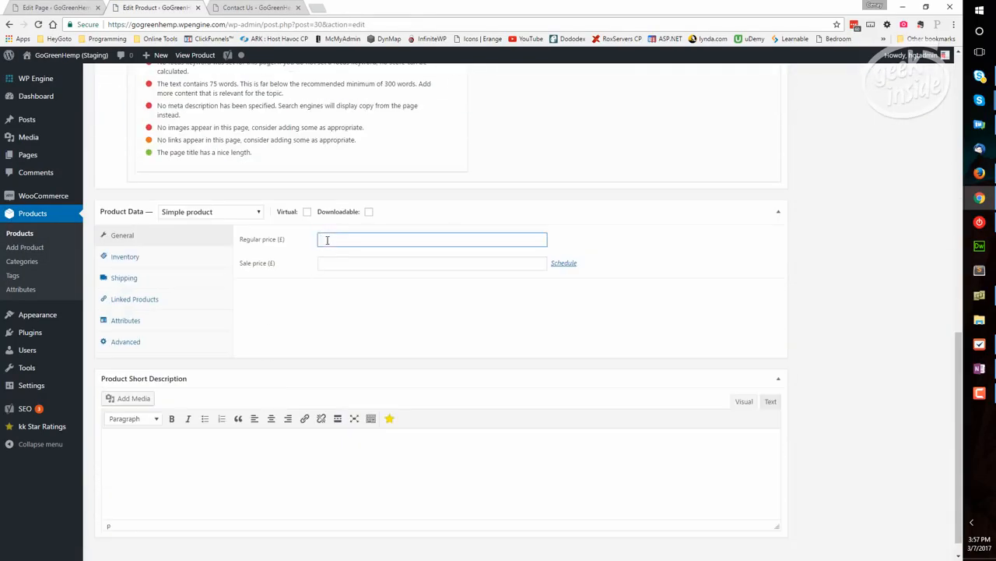
pyautogui.write('247.00')
pyautogui.press('Tab')
pyautogui.write('229.00')
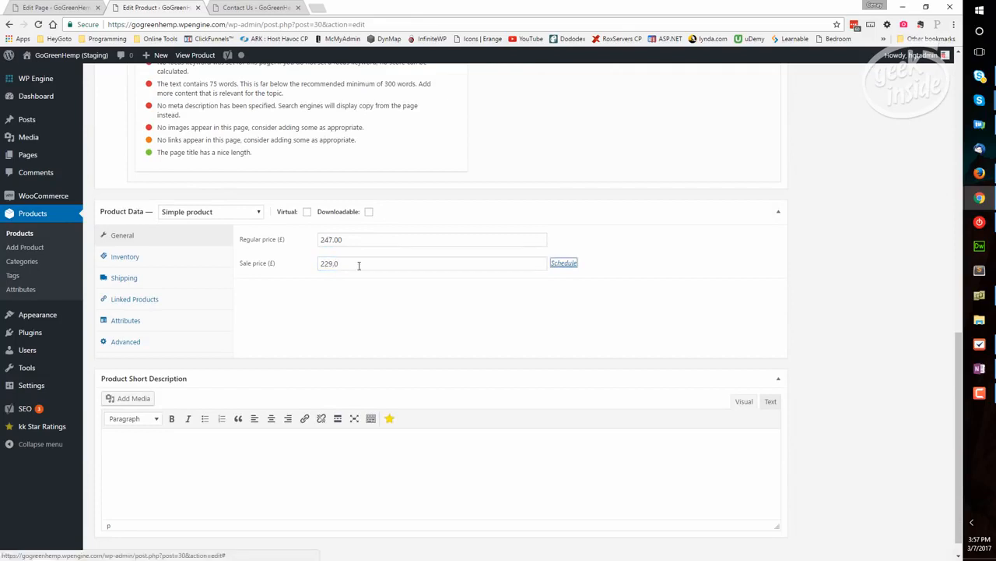
pyautogui.click(278, 314)
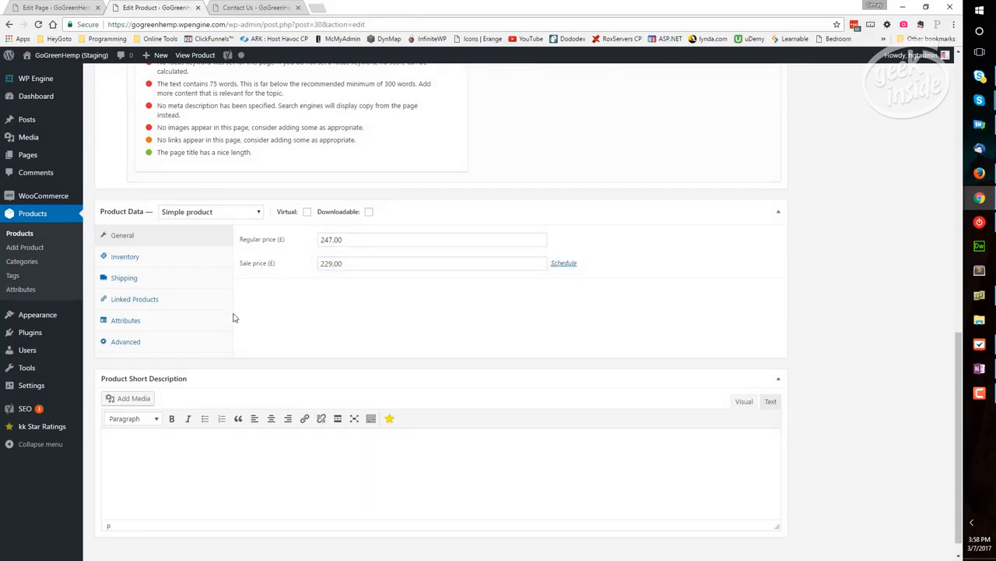
# View the product's inventory options and paste the lemon tincture description into the product short description
pyautogui.click(131, 259)
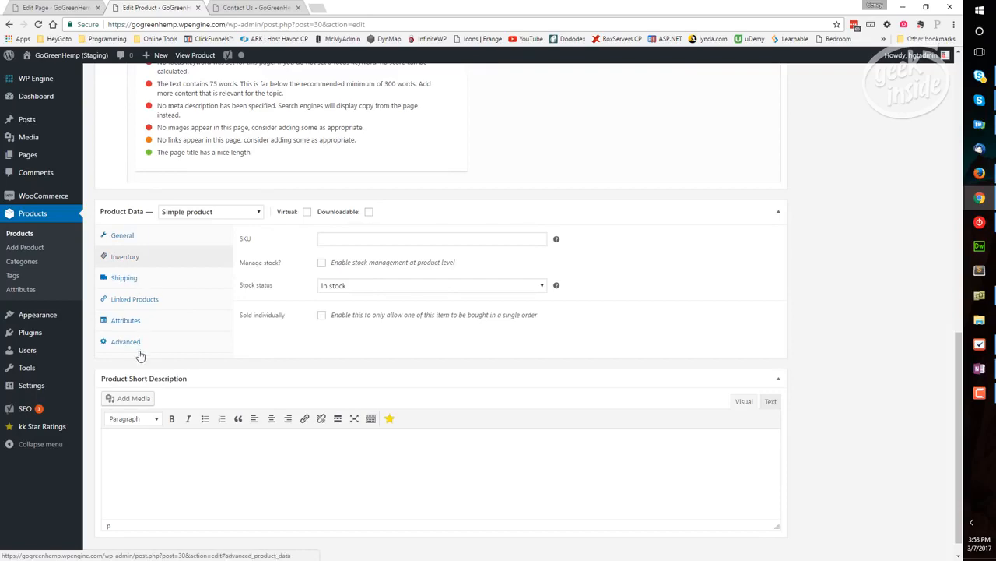
pyautogui.click(151, 452)
pyautogui.write('Our Phytocannabinoid-Rich (PCR) Tincture products are created with hemp seed oil and grape seed oil, and infused with our Pure PCR Zero THC™ Hemp Oil (60-80% CBD, 0% THC). This product is organic, non-gmo and derived from full spectrum industrial hemp.  This product is LEMON flavor.  In all Farmaceutical CBD™ products, you can be assured of full traceability through complete vertical integration, non-GMO hemp cultivars, 100% legal sources, and the use of organic farming practices.')
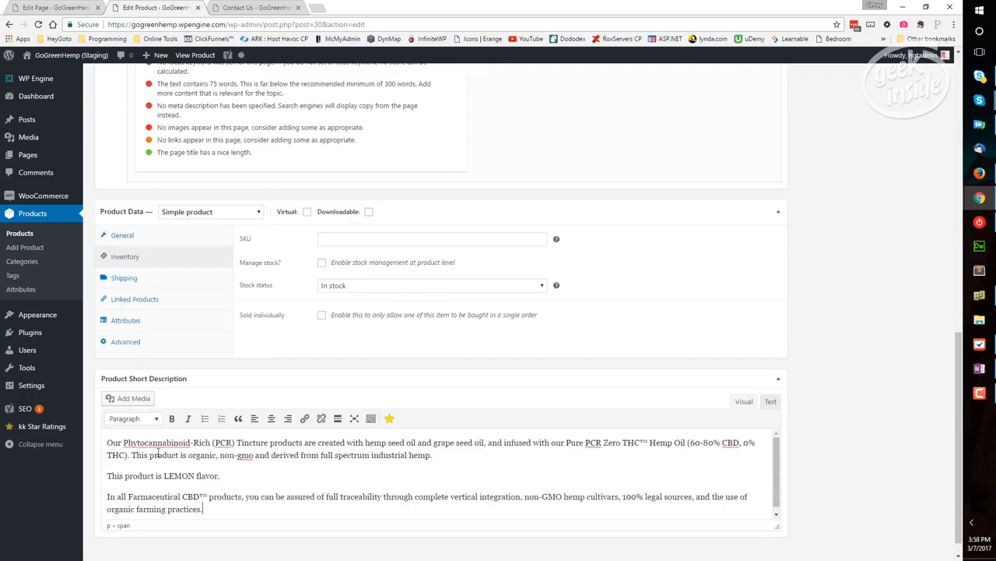
# Upload 1500mg-tinc-lemon-front from the assets folder and set it as the product image
pyautogui.scroll(7, 866, 348)
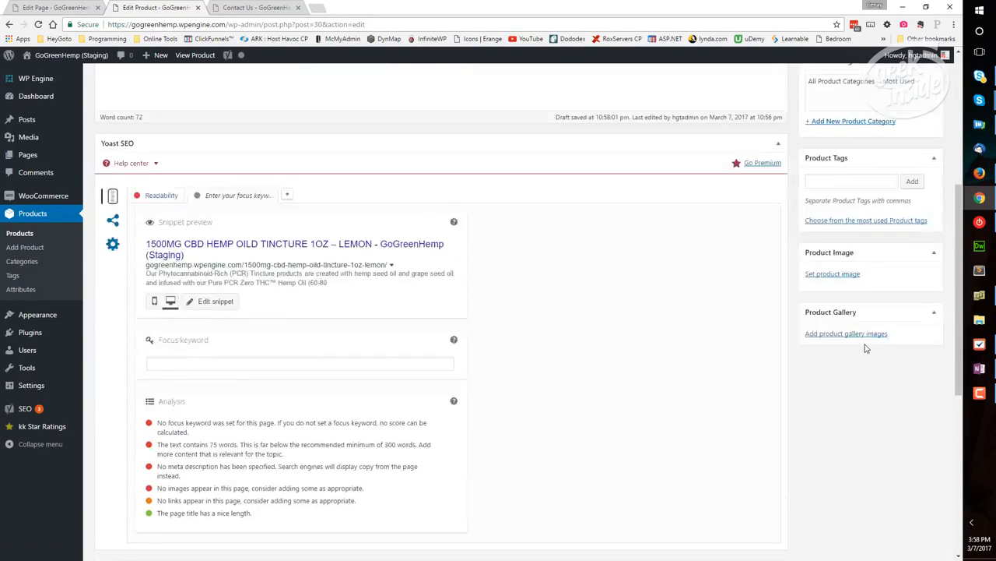
pyautogui.scroll(-1, 841, 382)
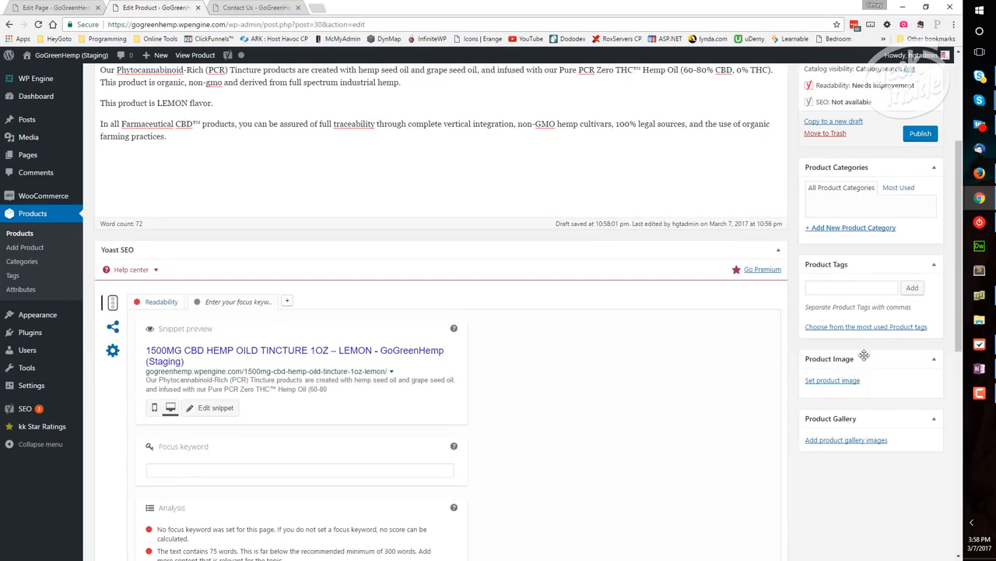
pyautogui.click(832, 380)
pyautogui.click(47, 98)
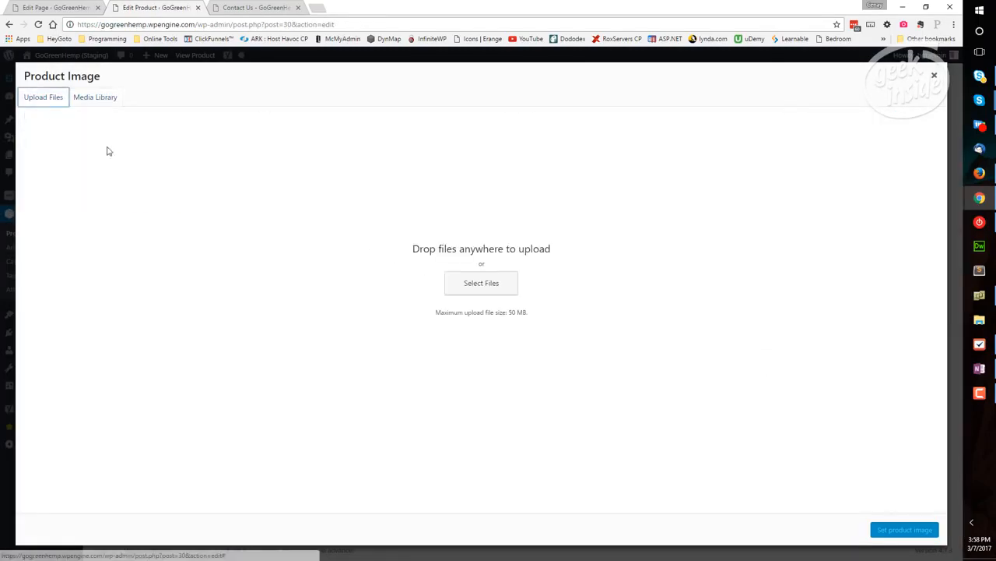
pyautogui.click(473, 288)
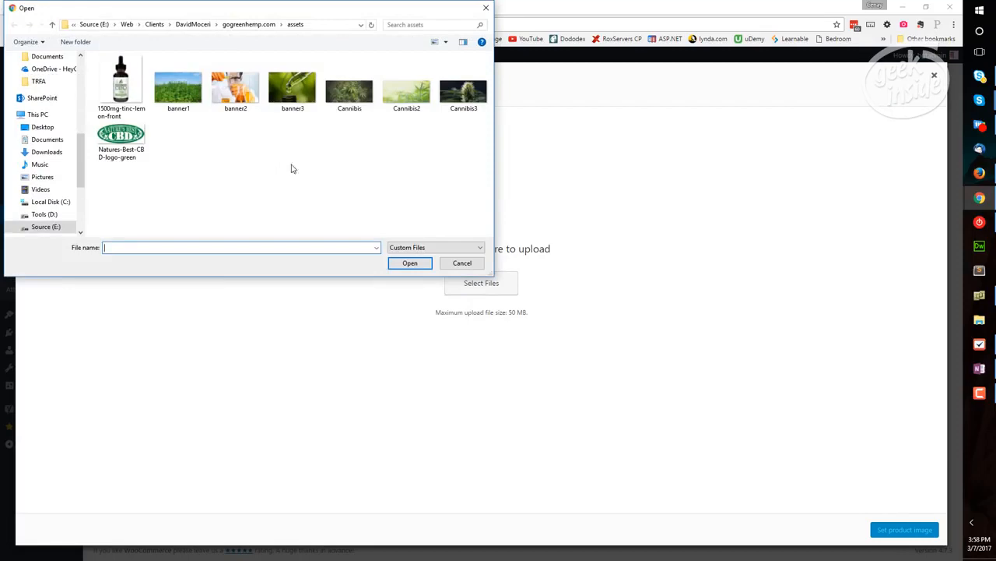
pyautogui.click(123, 87)
pyautogui.click(426, 264)
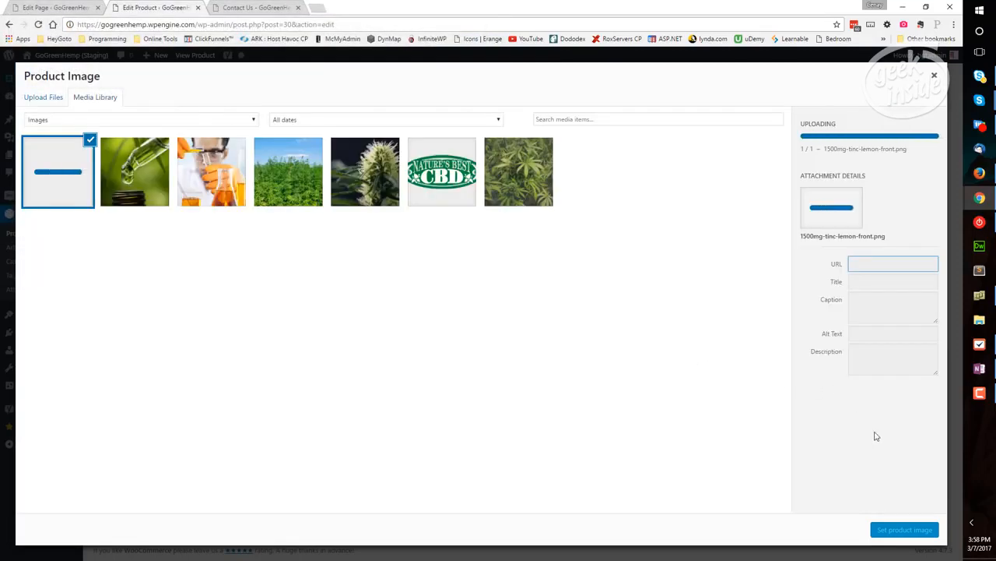
pyautogui.click(903, 530)
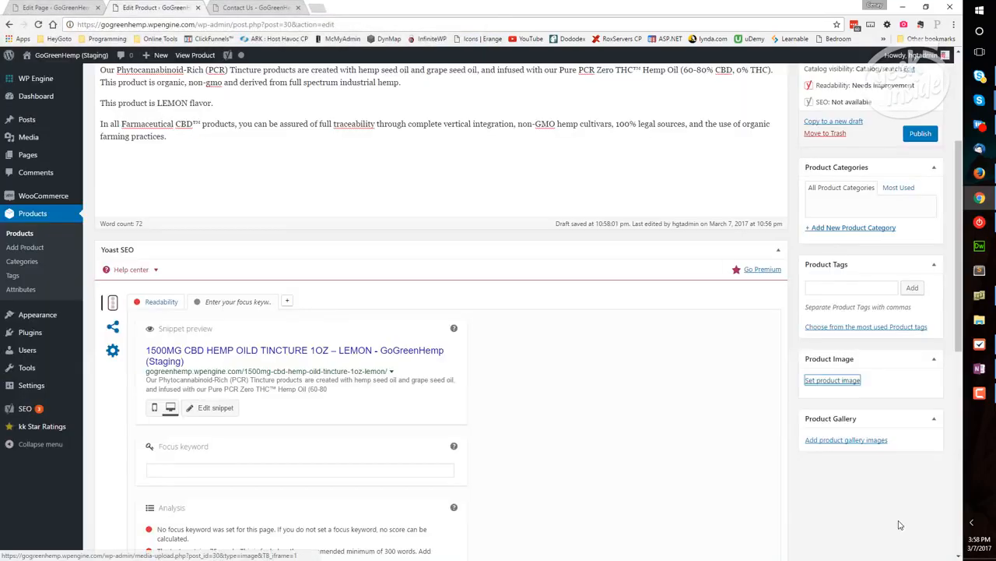
# Add the product tag "cbd" to the lemon tincture product
pyautogui.scroll(-1, 891, 514)
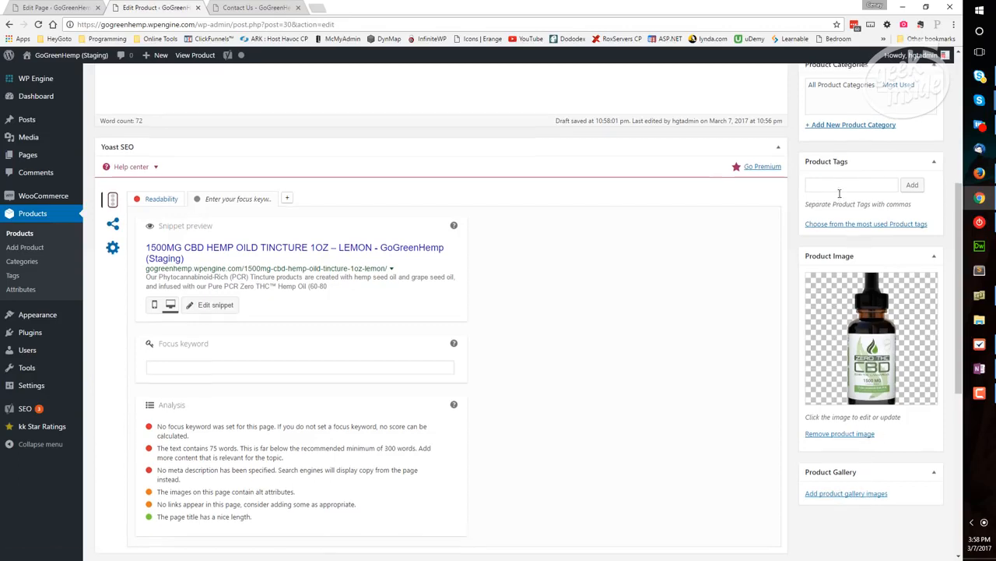
pyautogui.scroll(1, 845, 238)
pyautogui.click(844, 288)
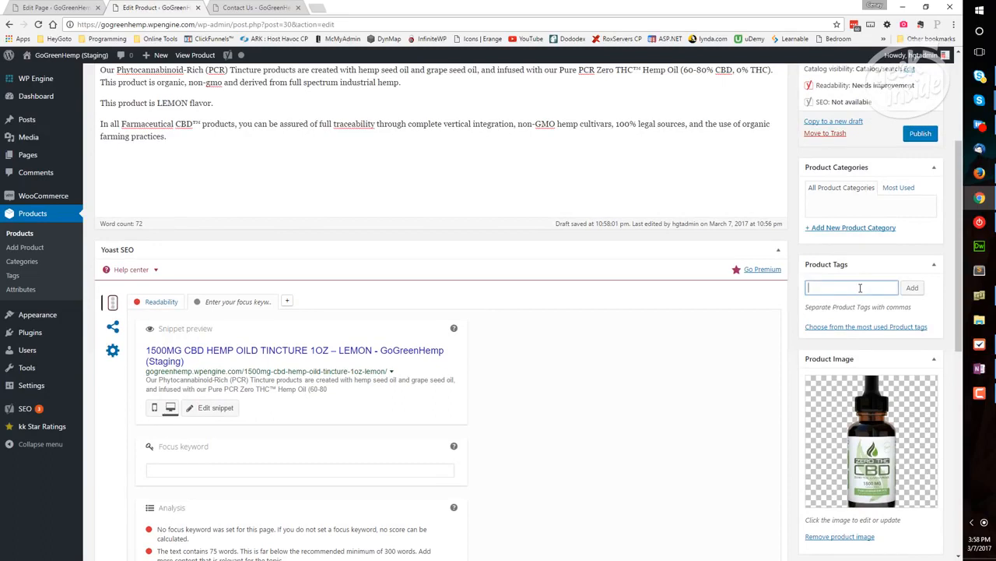
pyautogui.write('cbd')
pyautogui.click(912, 287)
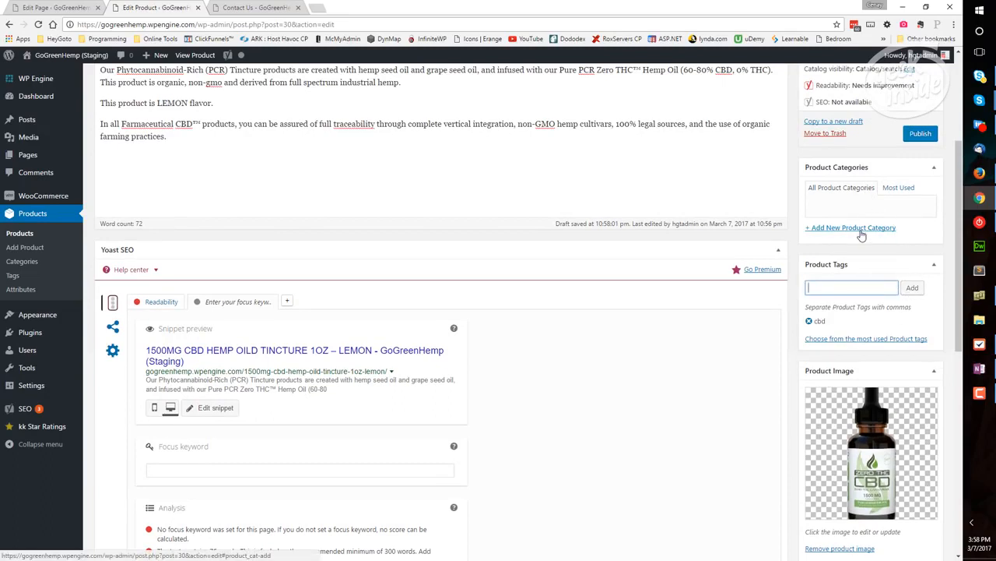
# Add and assign the new product category "CBD Oils" to the lemon tincture product, and publish the product
pyautogui.click(860, 228)
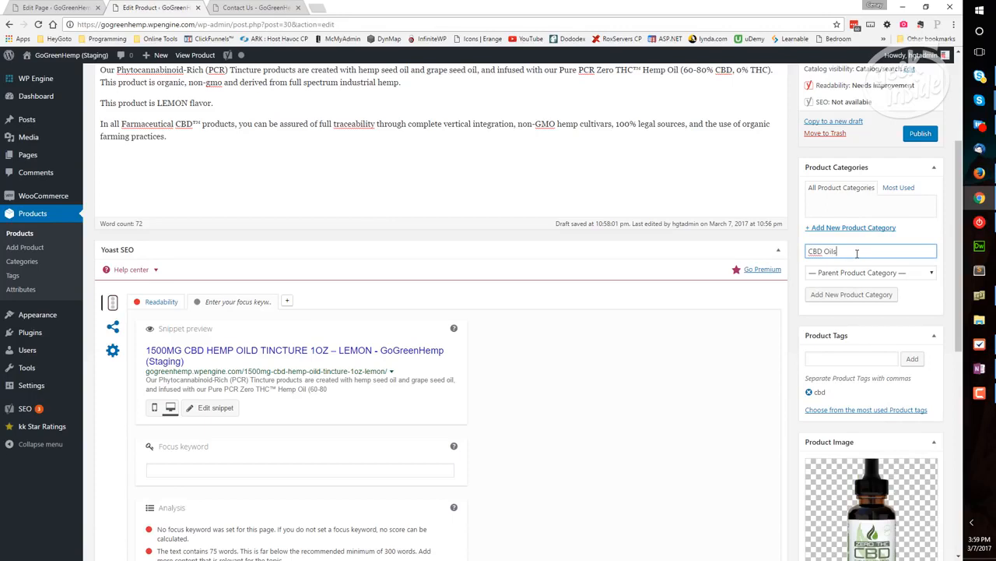
pyautogui.click(852, 294)
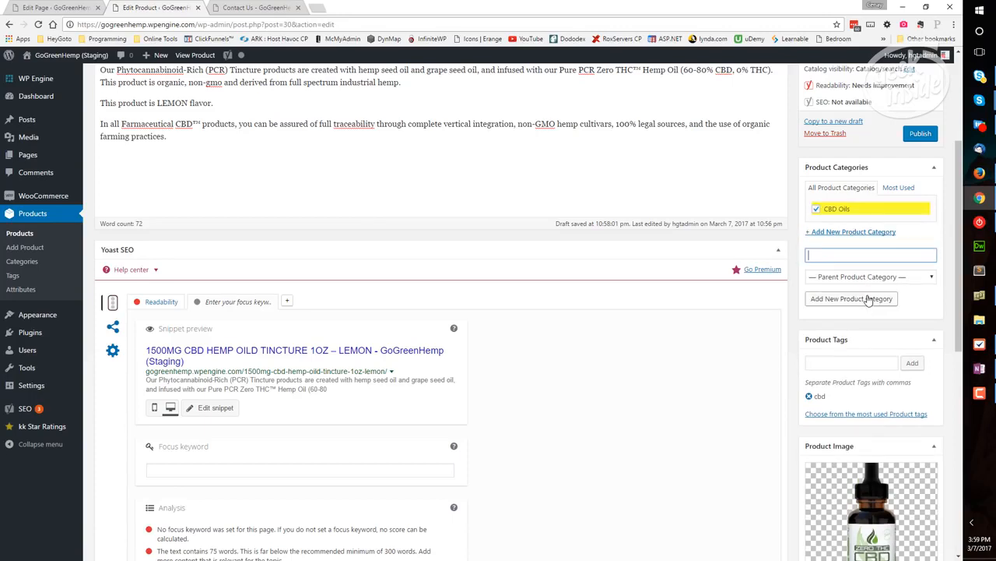
pyautogui.click(925, 134)
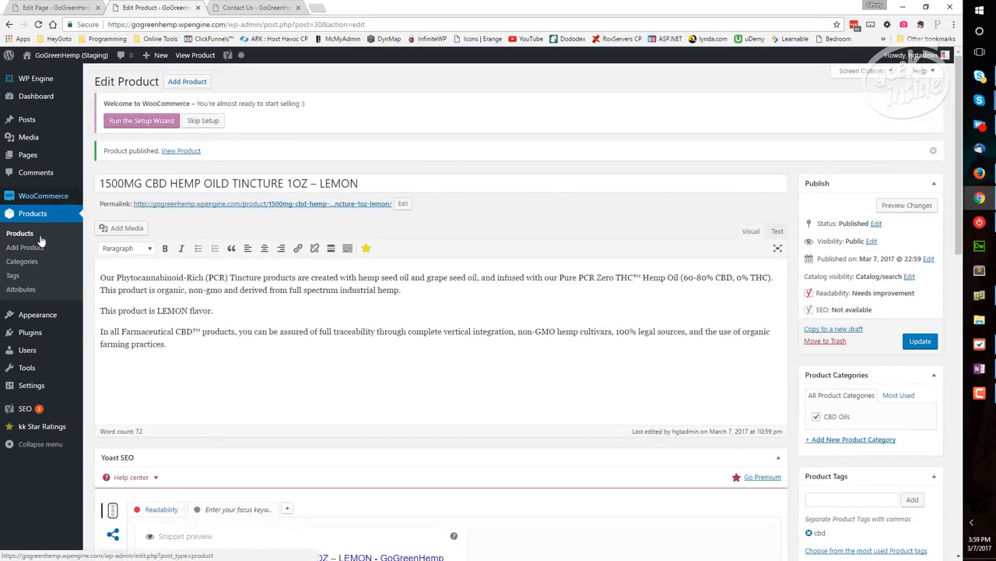
# Open the front page's Products section settings in the theme Customizer
pyautogui.moveTo(37, 316)
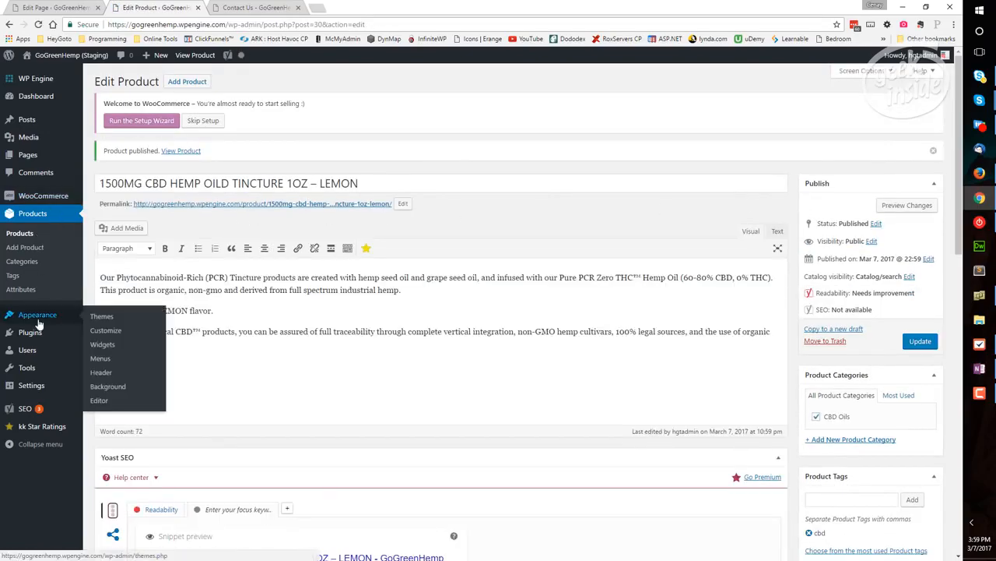
pyautogui.click(105, 334)
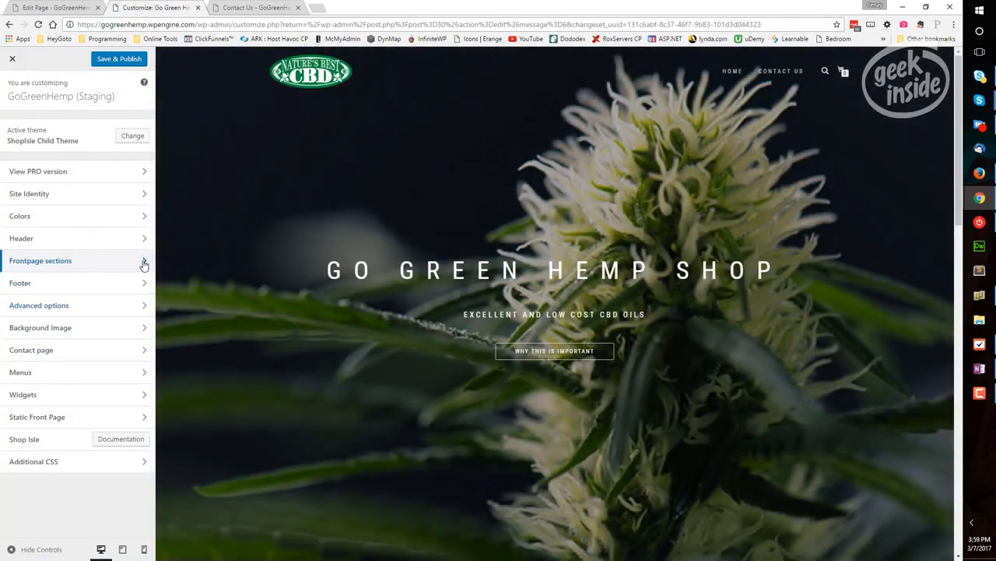
pyautogui.click(143, 260)
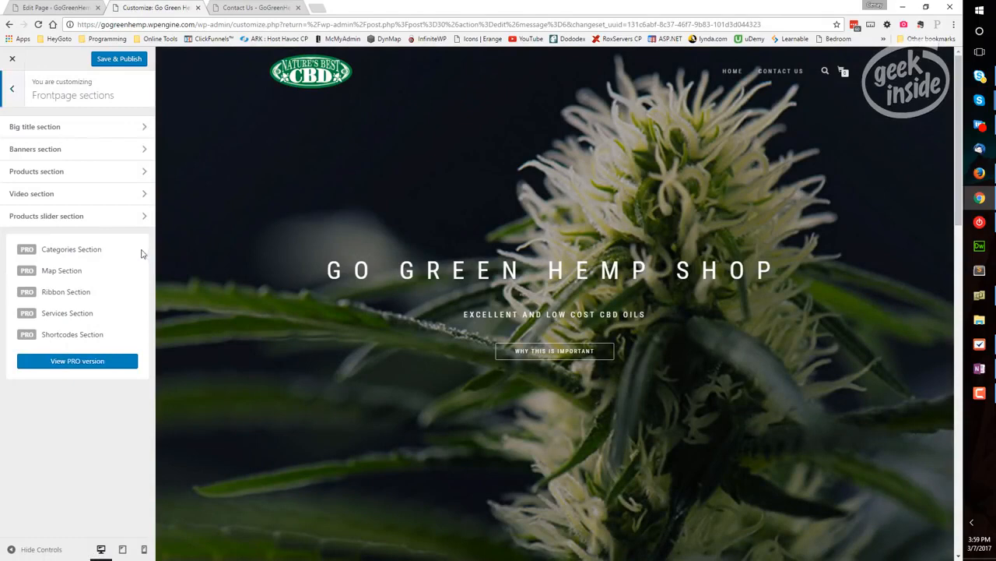
pyautogui.click(144, 170)
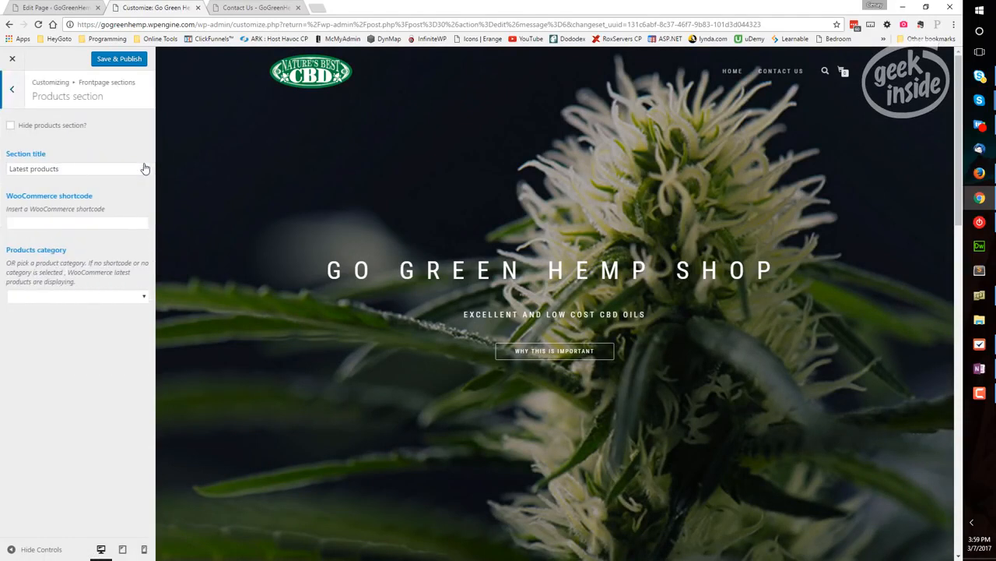
# Try the WooCommerce shortcode [recent_products per_page="12" columns="4"] in the Products section, and clear it again
pyautogui.moveTo(71, 167); pyautogui.dragTo(10, 169)
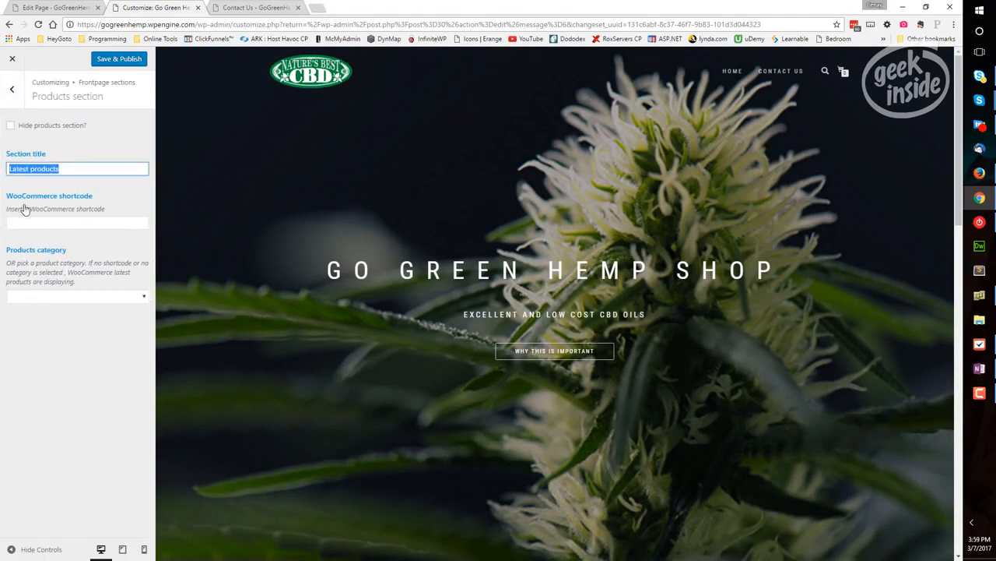
pyautogui.click(88, 225)
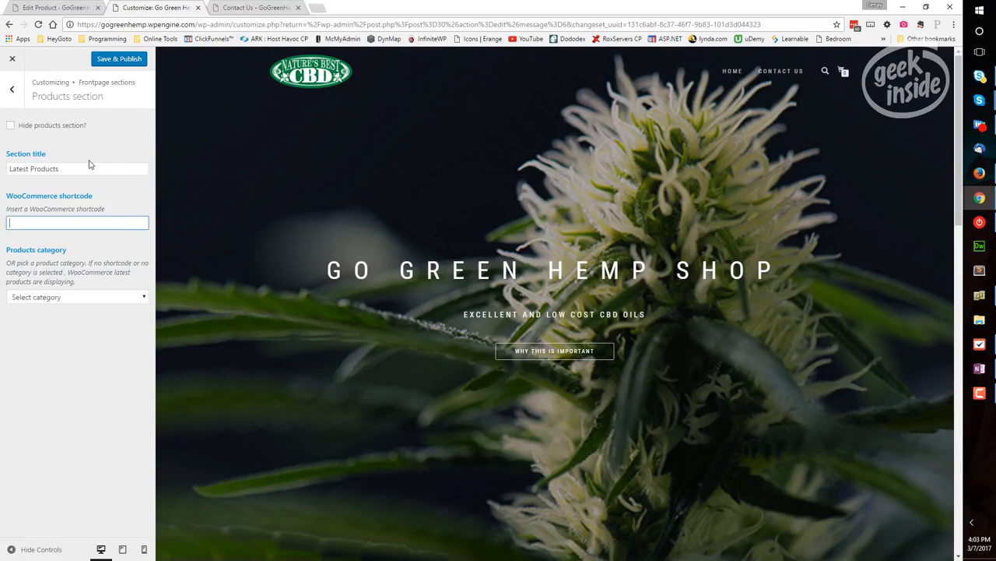
pyautogui.hotkey('ctrl', 'v')
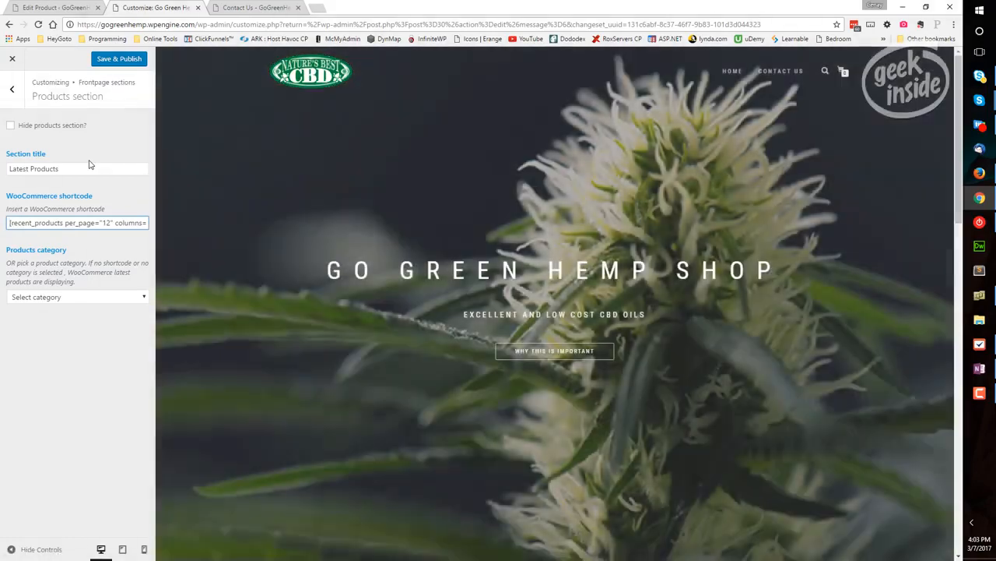
pyautogui.moveTo(67, 223); pyautogui.dragTo(148, 224)
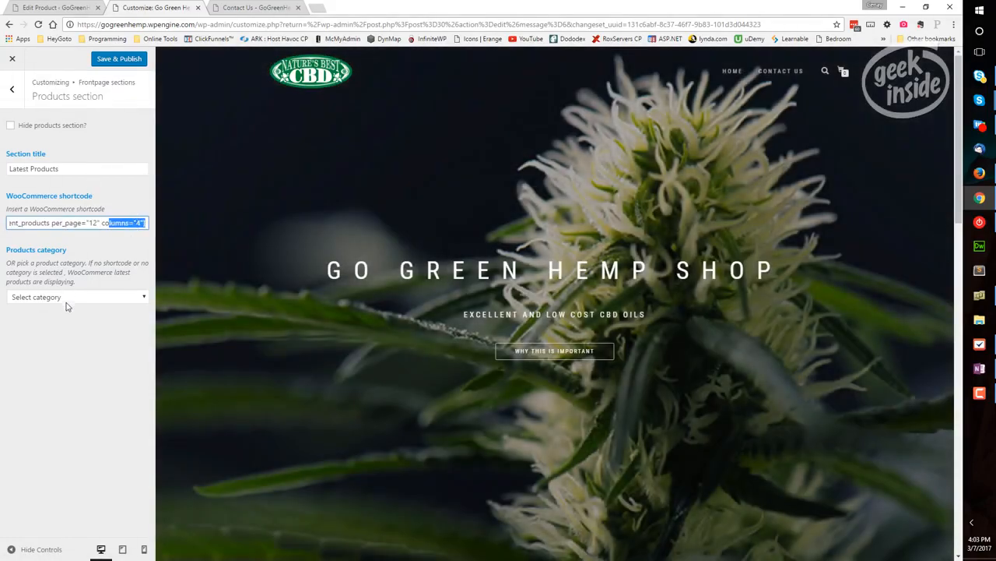
pyautogui.click(90, 222)
pyautogui.click(91, 222)
pyautogui.hotkey('ctrl', 'a')
pyautogui.press('BackSpace')
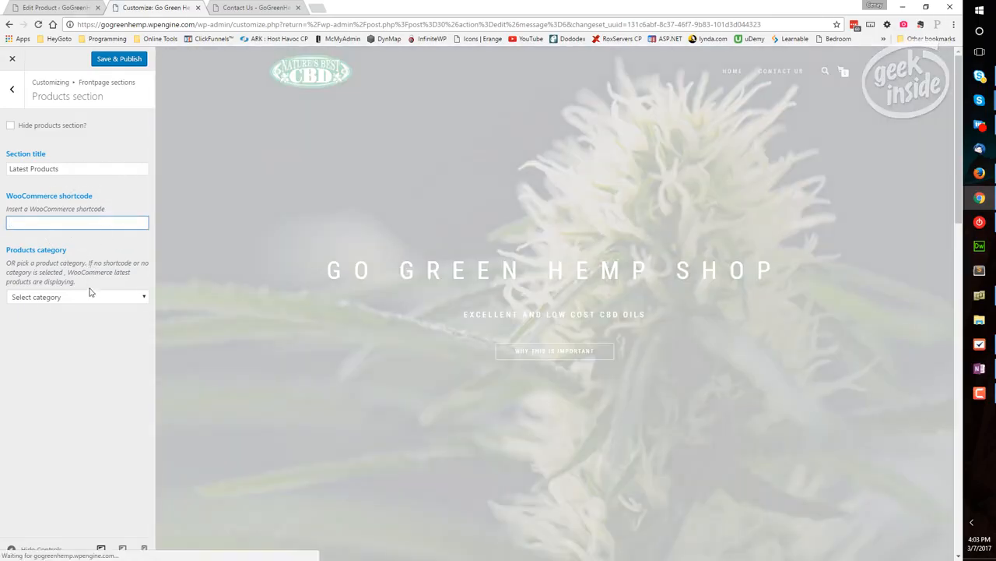
# Set the Products section's category to CBD Oils and check the product listing in the front page preview
pyautogui.click(90, 295)
pyautogui.click(100, 320)
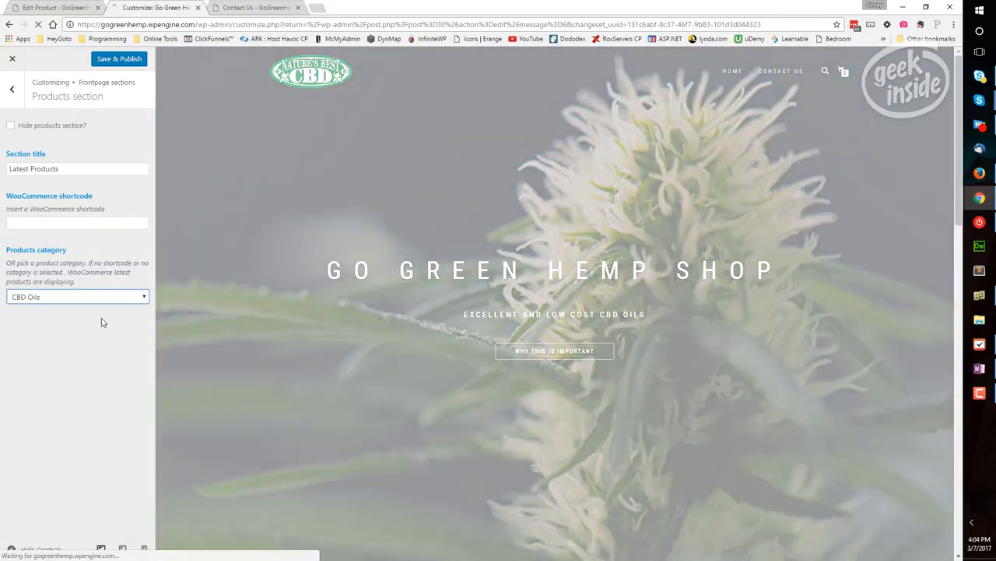
pyautogui.scroll(-3, 327, 300)
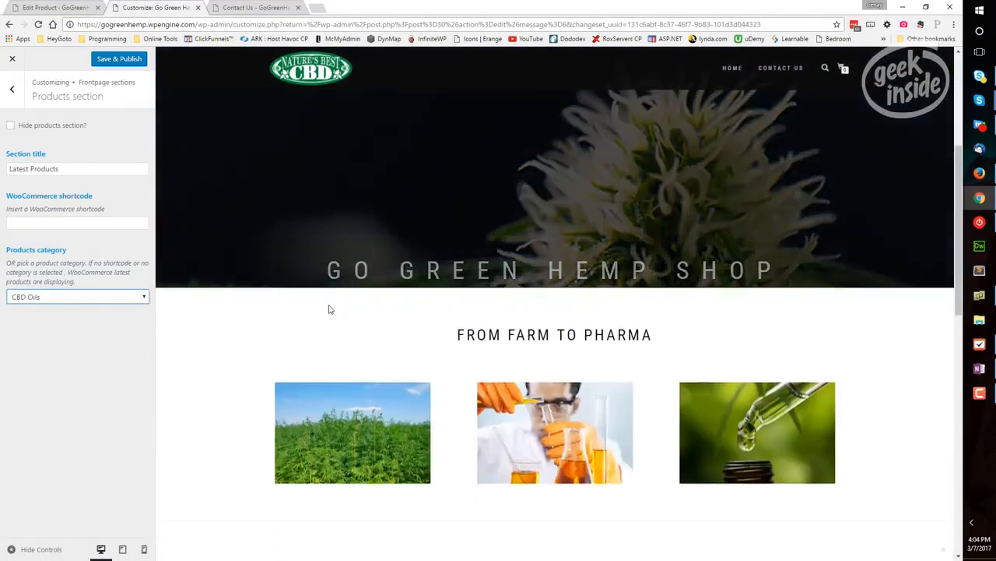
pyautogui.scroll(-4, 328, 309)
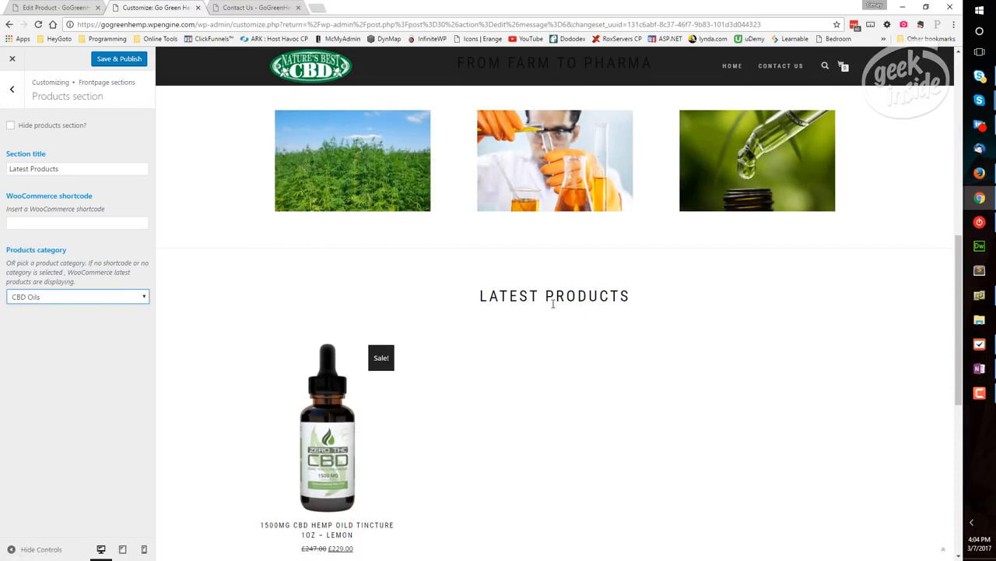
# Change the Products section title to "CBD Oils"
pyautogui.click(66, 168)
pyautogui.hotkey('ctrl', 'a')
pyautogui.write('CBD P')
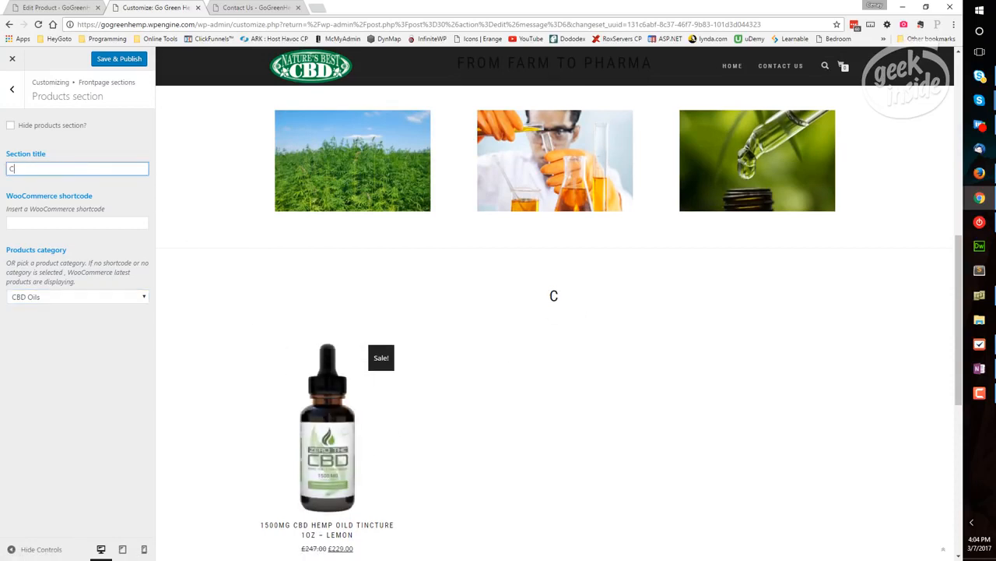
pyautogui.press('BackSpace')
pyautogui.write('OPils')
pyautogui.press('BackSpace')
pyautogui.press('BackSpace')
pyautogui.press('BackSpace')
pyautogui.press('BackSpace')
pyautogui.write('ils')
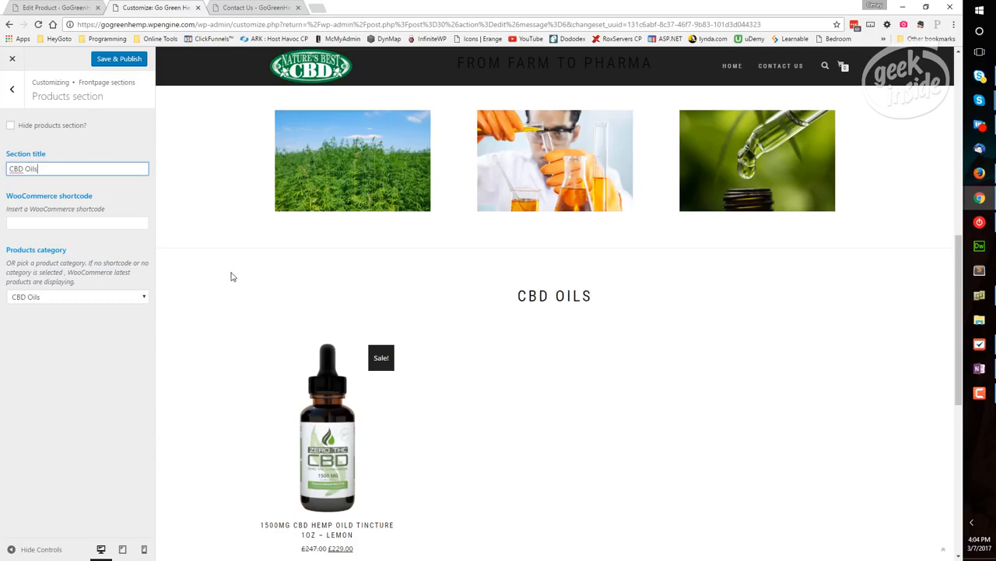
# Set the front page Video section's title to "Organic, Non-GMO, Full Spectrum PCR. <br /> Why Settle for less?"
pyautogui.click(12, 89)
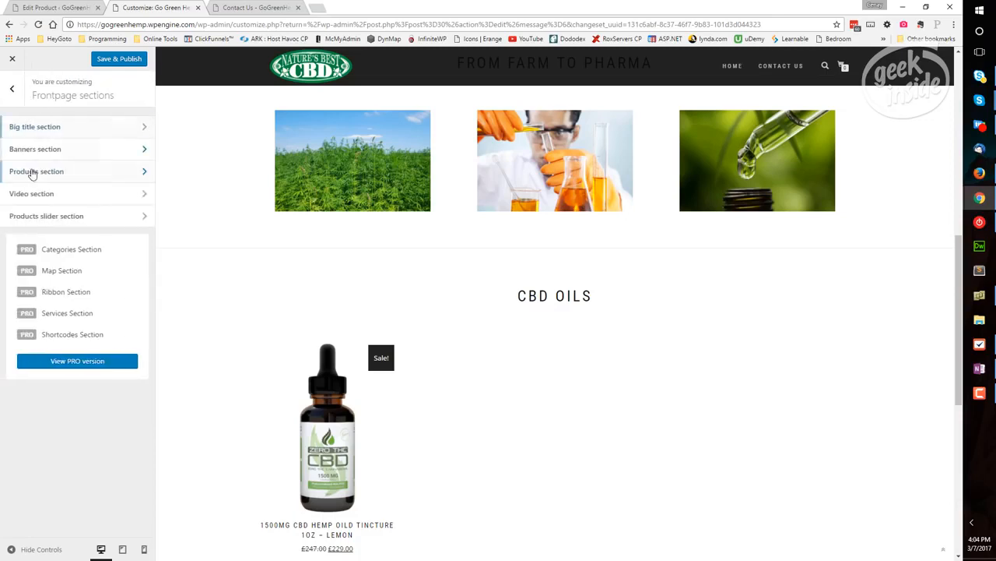
pyautogui.click(143, 194)
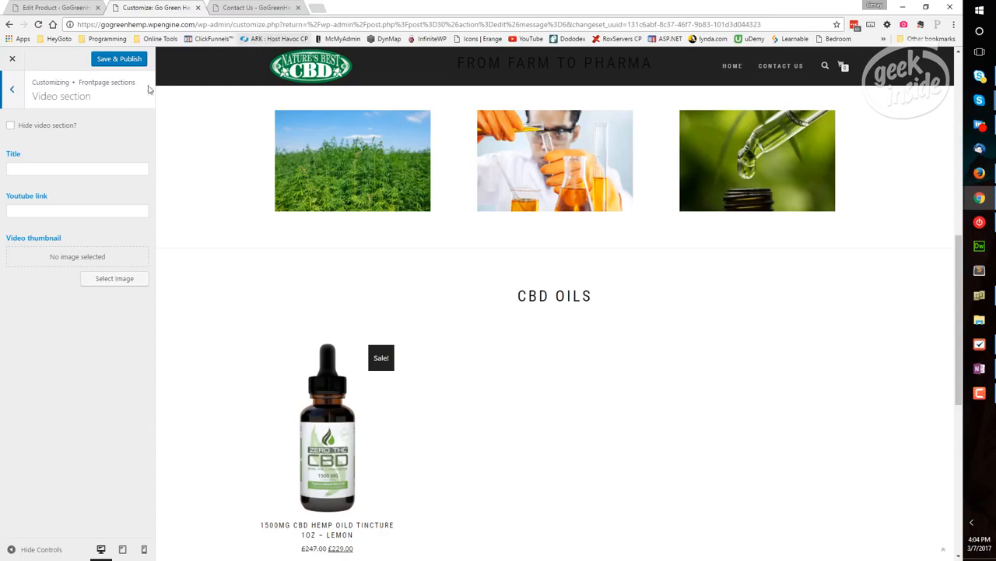
pyautogui.click(148, 170)
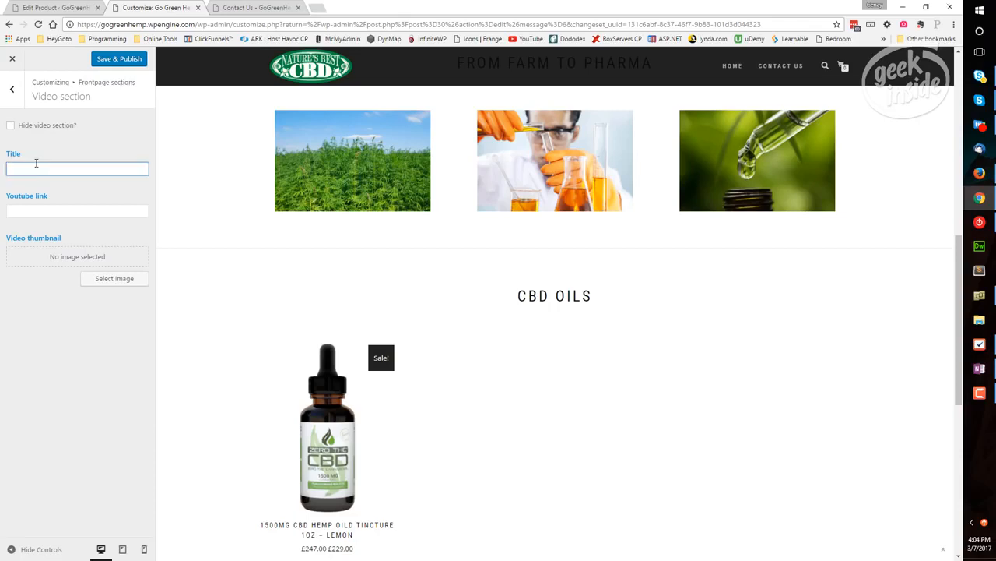
pyautogui.hotkey('ctrl', 'v')
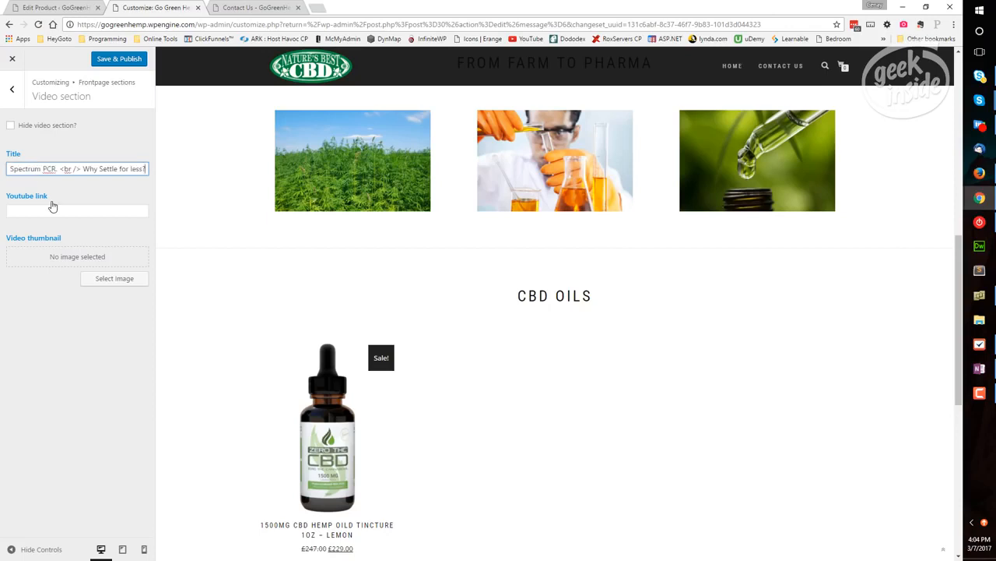
# Copy the YouTube video's URL from the other window and paste it as the Video section's YouTube link
pyautogui.click(78, 209)
pyautogui.scroll(-5, 438, 299)
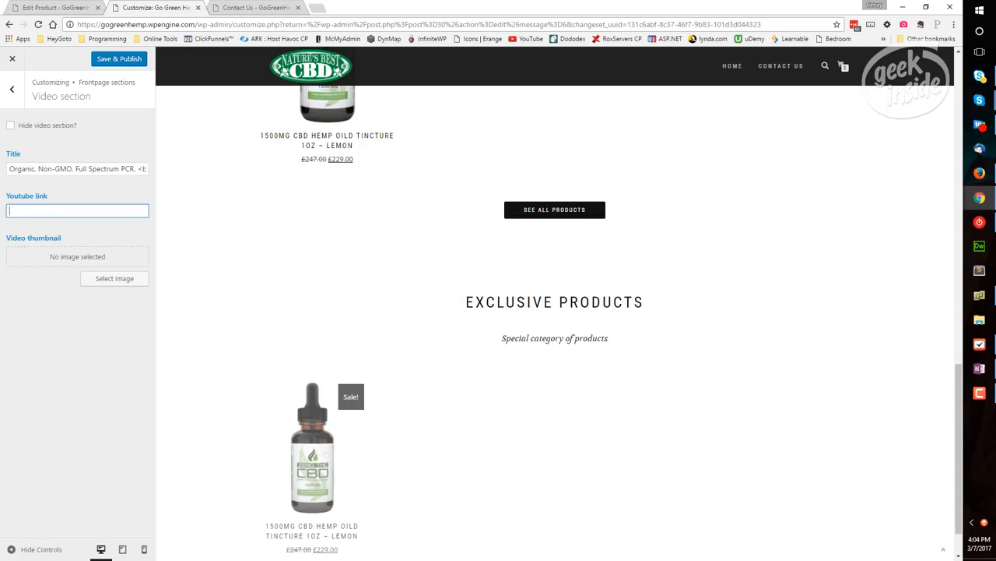
pyautogui.hotkey('alt', 'Tab')
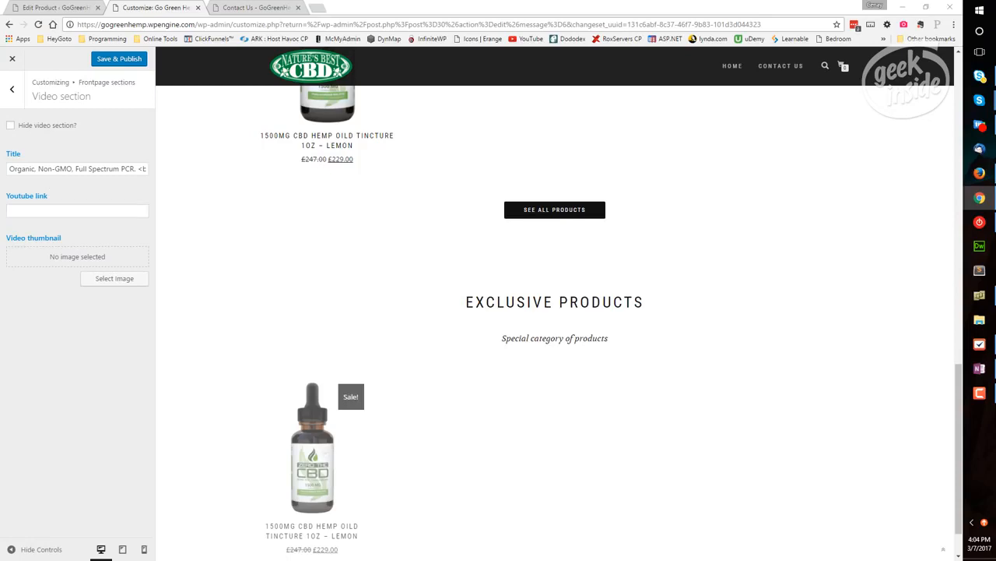
pyautogui.click(101, 211)
pyautogui.hotkey('ctrl', 'v')
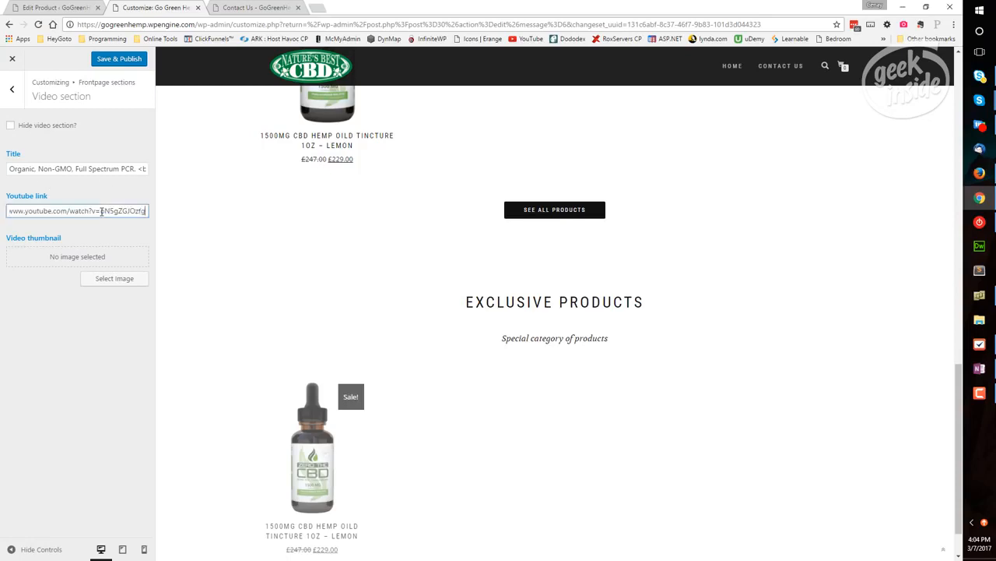
pyautogui.press('Tab')
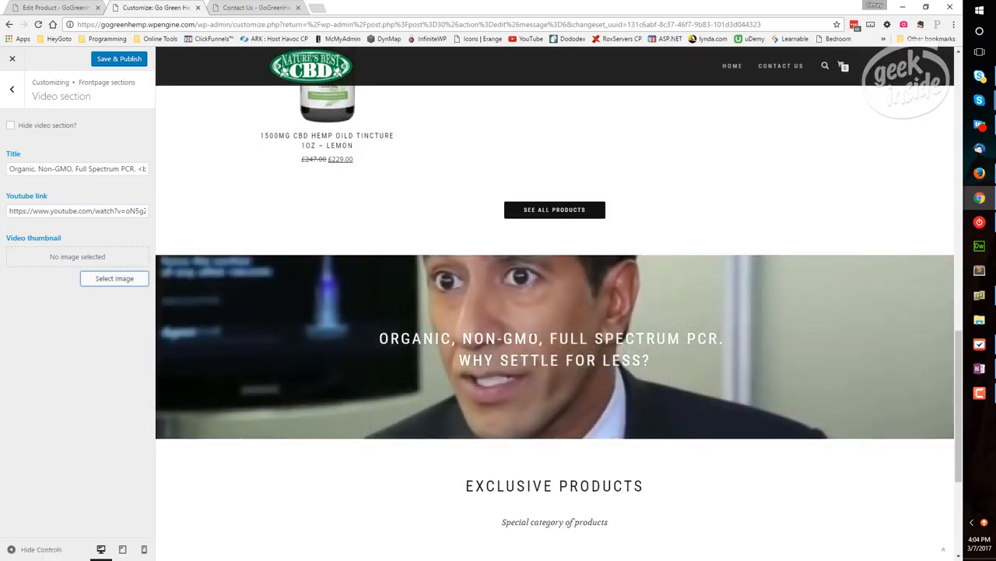
# Add a <br/> line break before and after the Video section's title text
pyautogui.moveTo(380, 337); pyautogui.dragTo(632, 362)
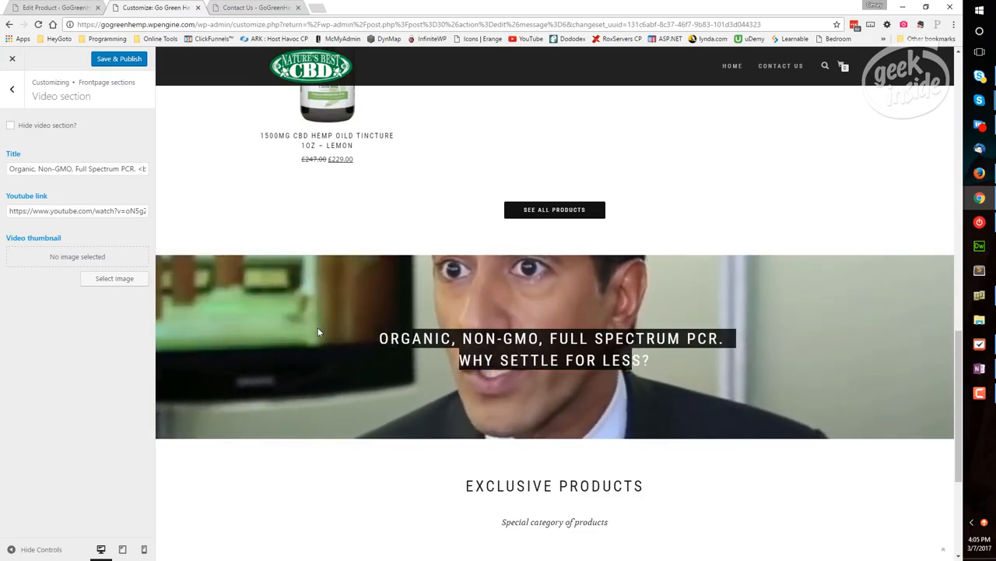
pyautogui.click(137, 168)
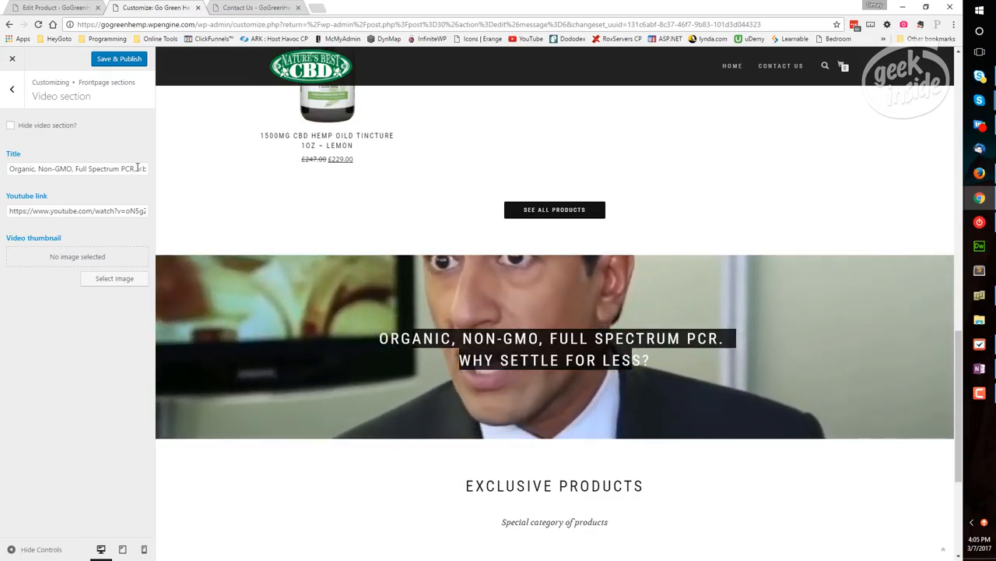
pyautogui.press('Home')
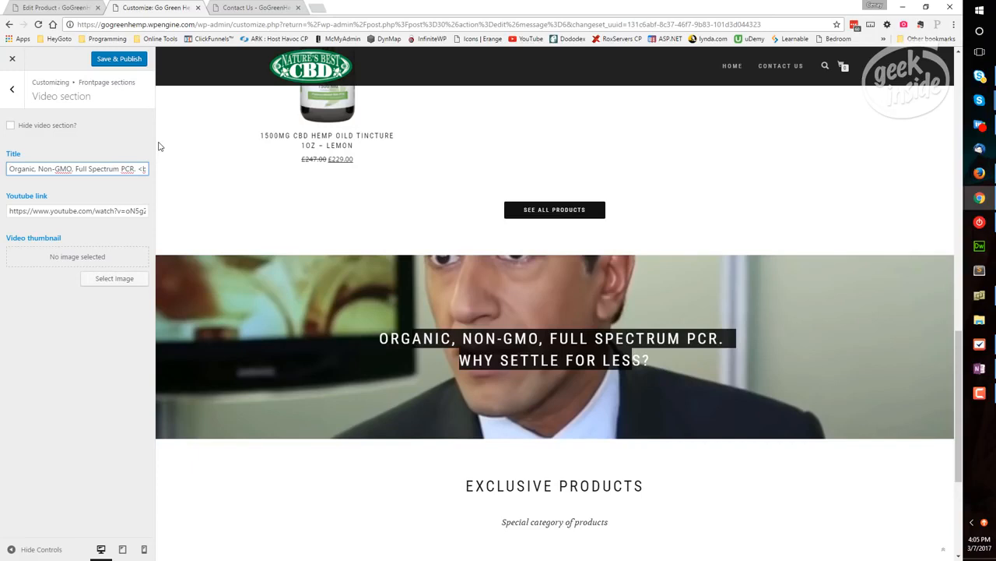
pyautogui.write('<br/>')
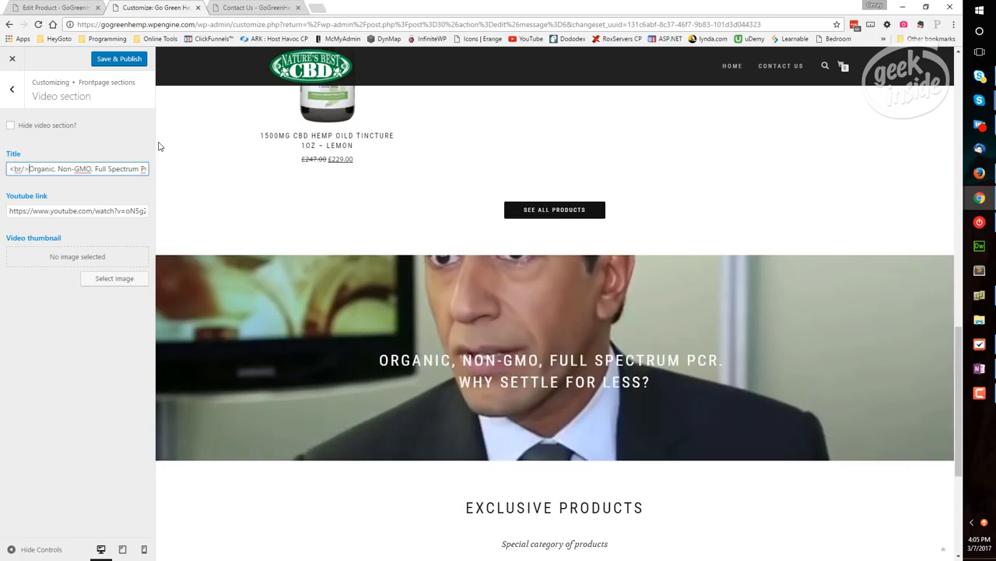
pyautogui.press('End')
pyautogui.write('<br/>')
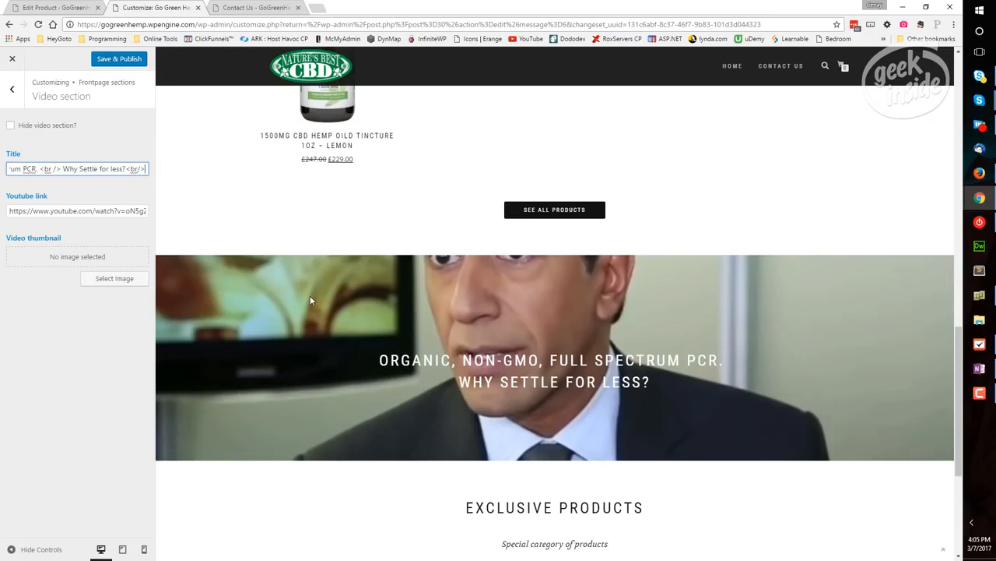
pyautogui.press('Tab')
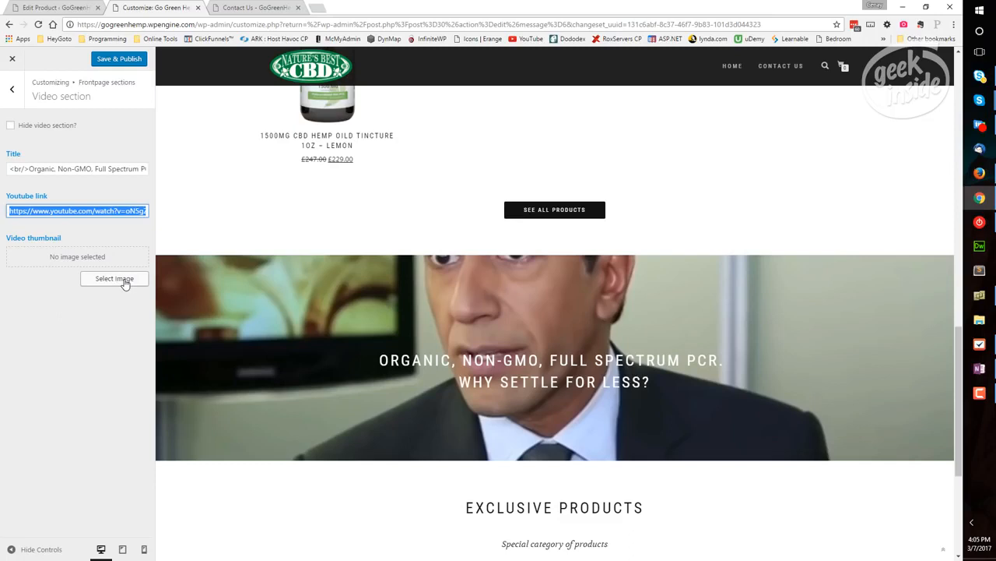
# Open the front page's Products slider section and examine its section title and subtitle settings
pyautogui.click(12, 89)
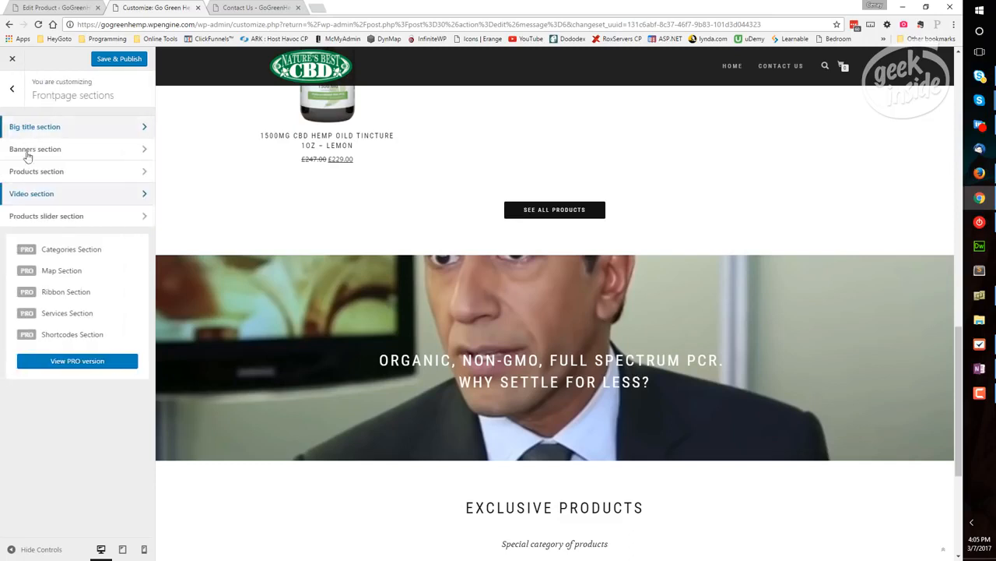
pyautogui.click(144, 216)
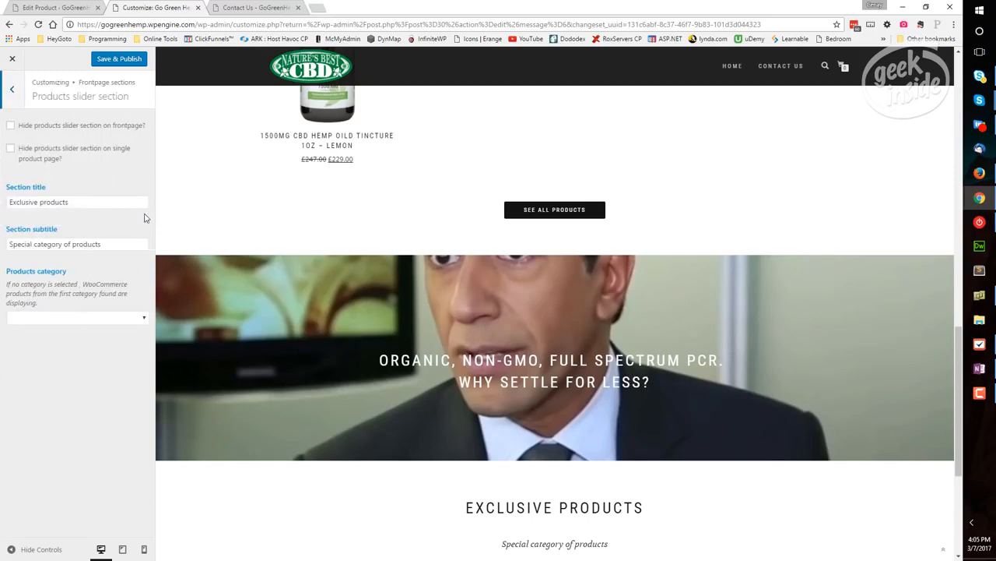
pyautogui.moveTo(89, 204); pyautogui.dragTo(10, 201)
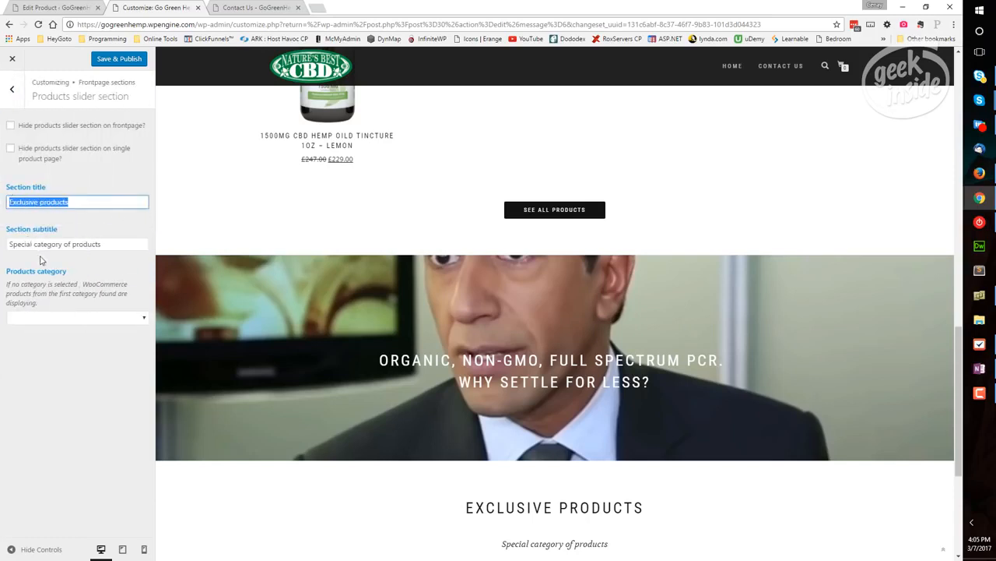
pyautogui.press('Tab')
pyautogui.click(85, 201)
pyautogui.click(112, 243)
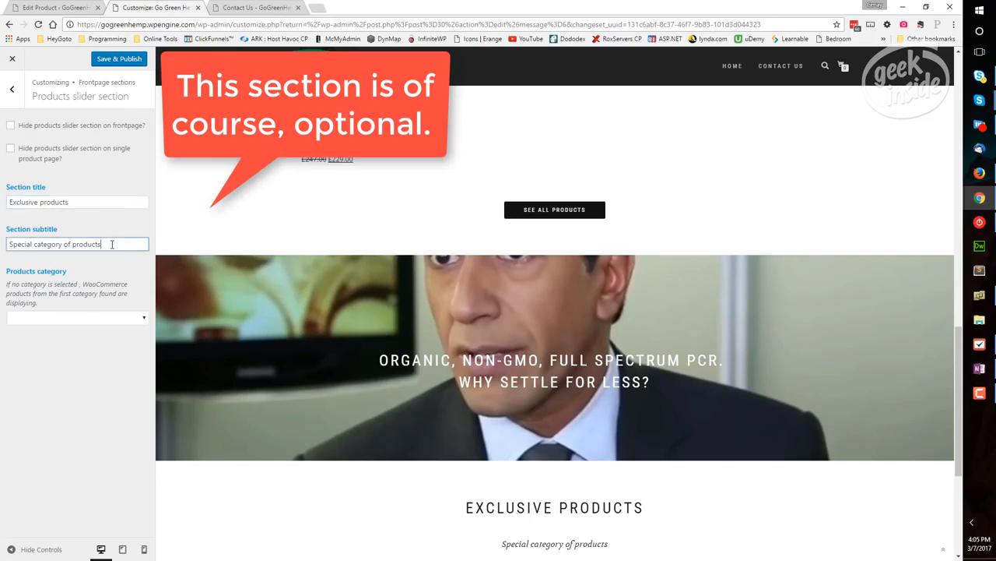
# Hide the products slider section on both the front page and single product pages
pyautogui.click(105, 319)
pyautogui.click(104, 304)
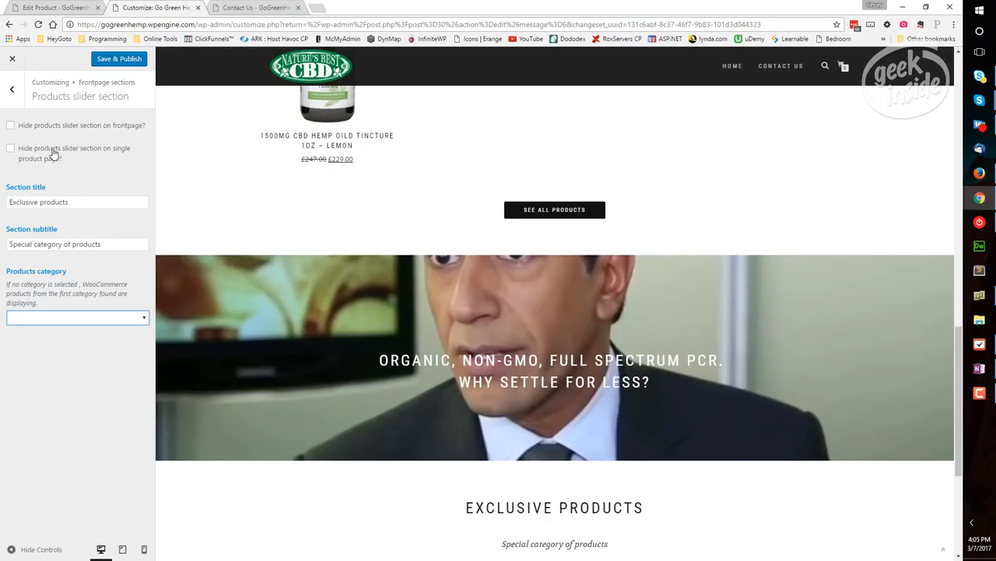
pyautogui.click(11, 149)
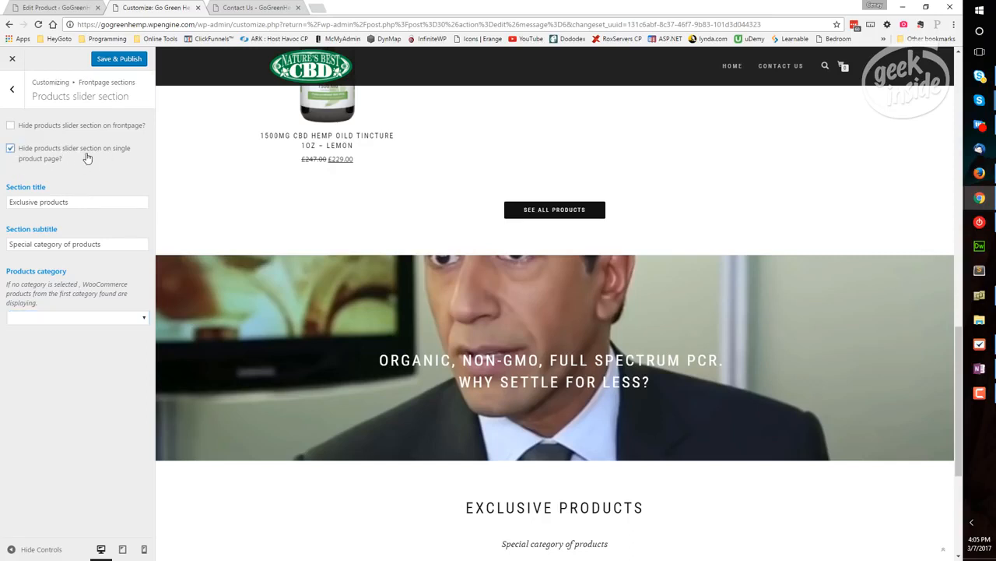
pyautogui.click(11, 127)
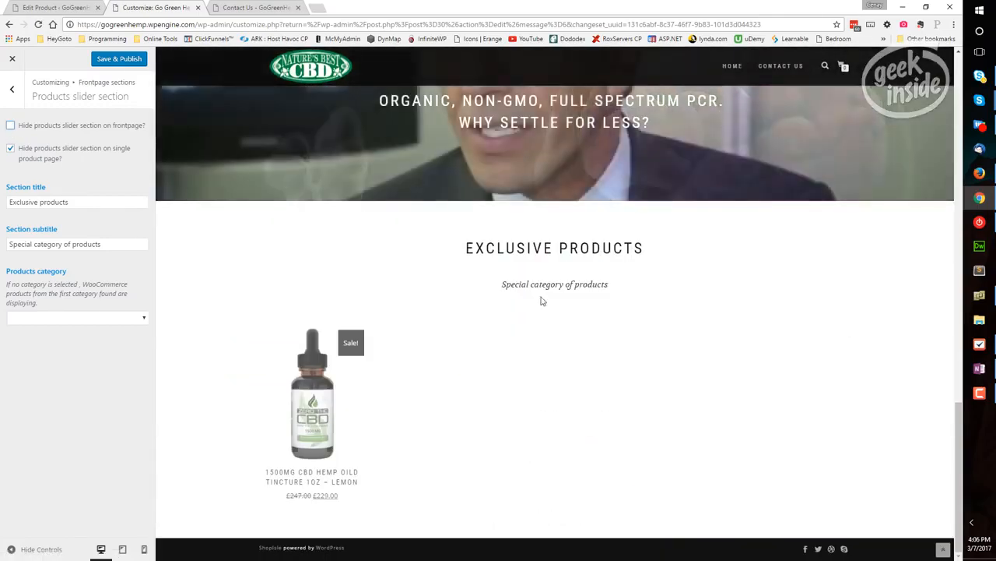
pyautogui.moveTo(533, 250); pyautogui.dragTo(625, 249)
pyautogui.moveTo(22, 202); pyautogui.dragTo(183, 218)
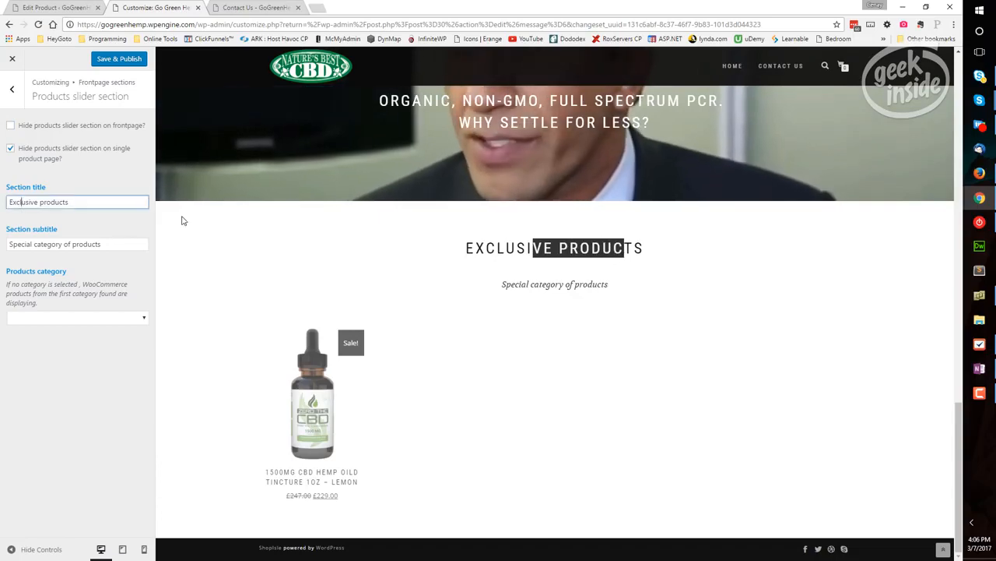
pyautogui.click(10, 125)
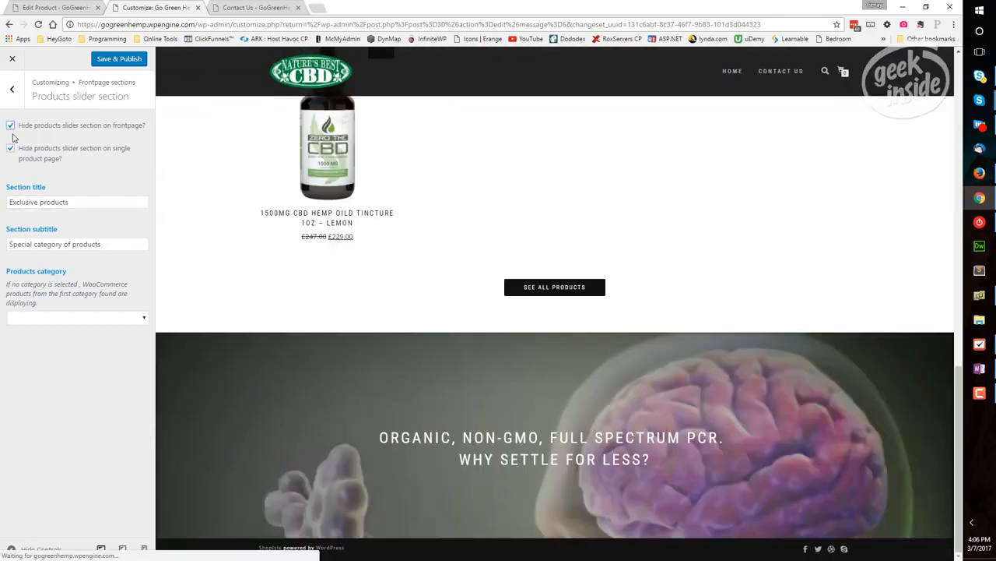
pyautogui.click(12, 88)
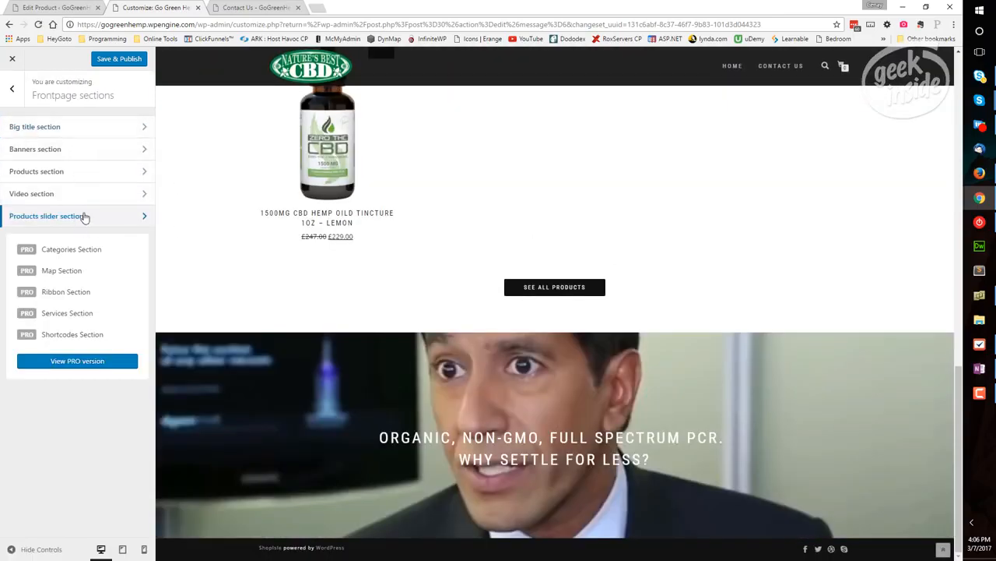
pyautogui.click(15, 91)
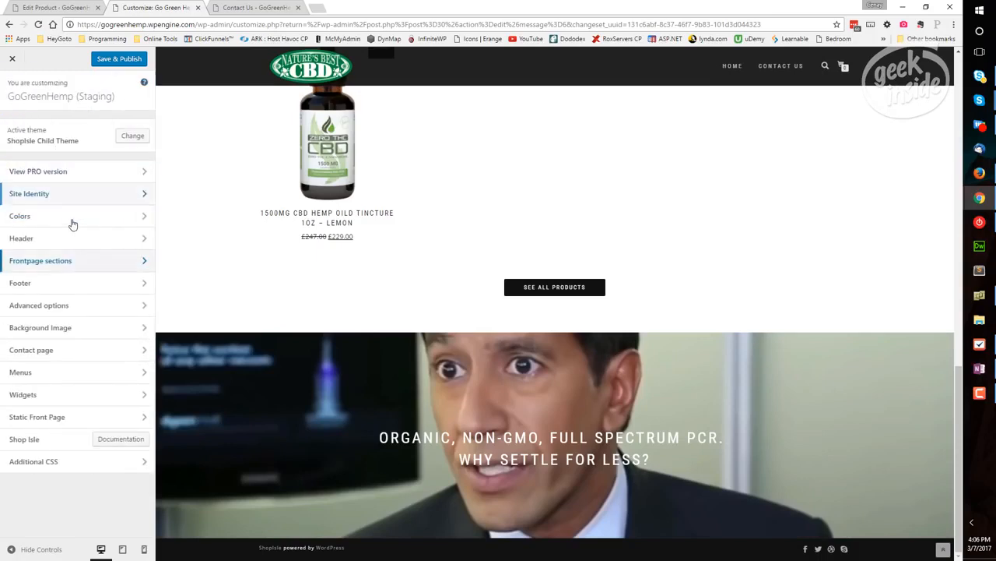
# Set the footer's copyright text to "Copyright 2017 &copy; GoGreenHemp.com" and publish the changes
pyautogui.click(145, 287)
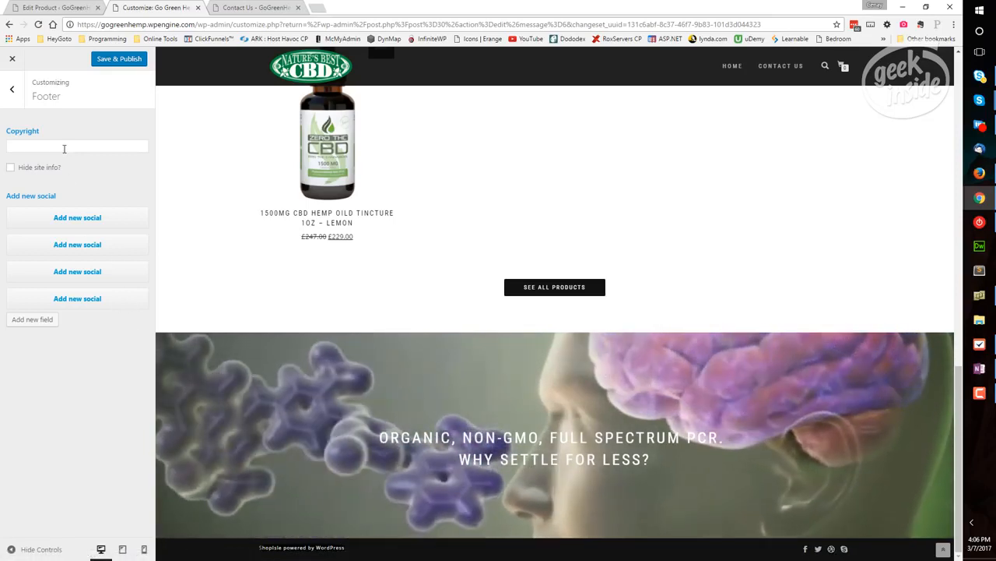
pyautogui.click(64, 146)
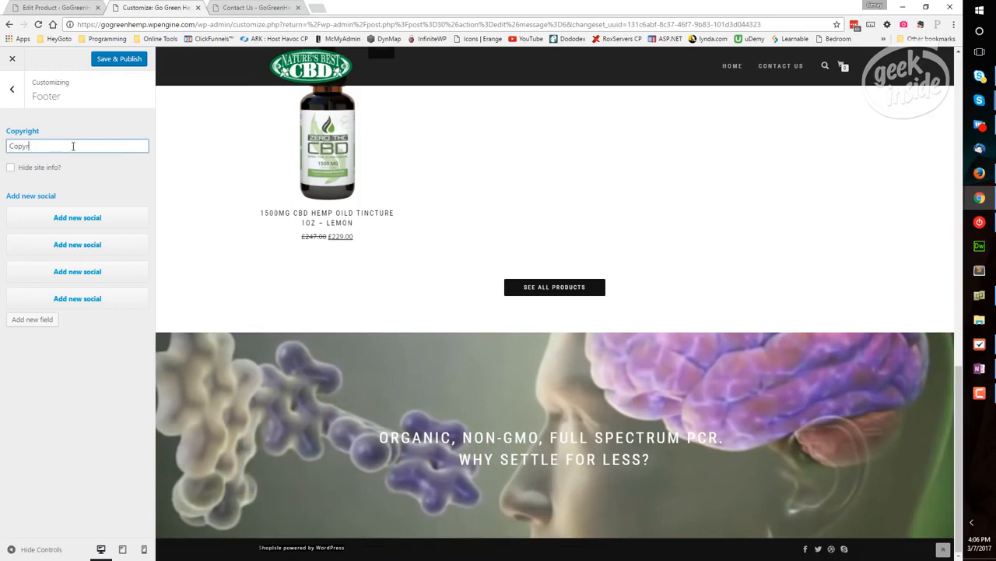
pyautogui.write('Copyright 201')
pyautogui.write('7 &co')
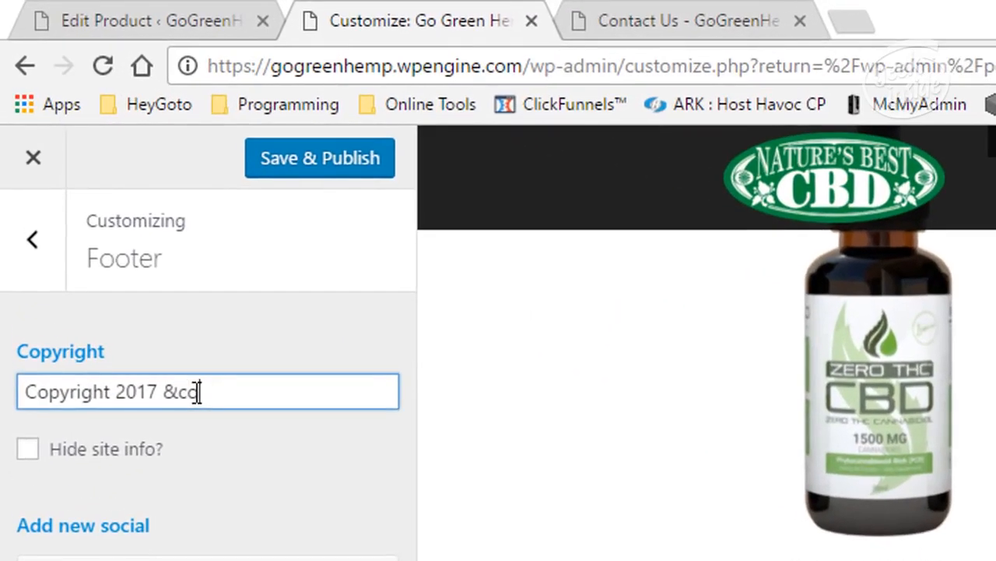
pyautogui.write('py;')
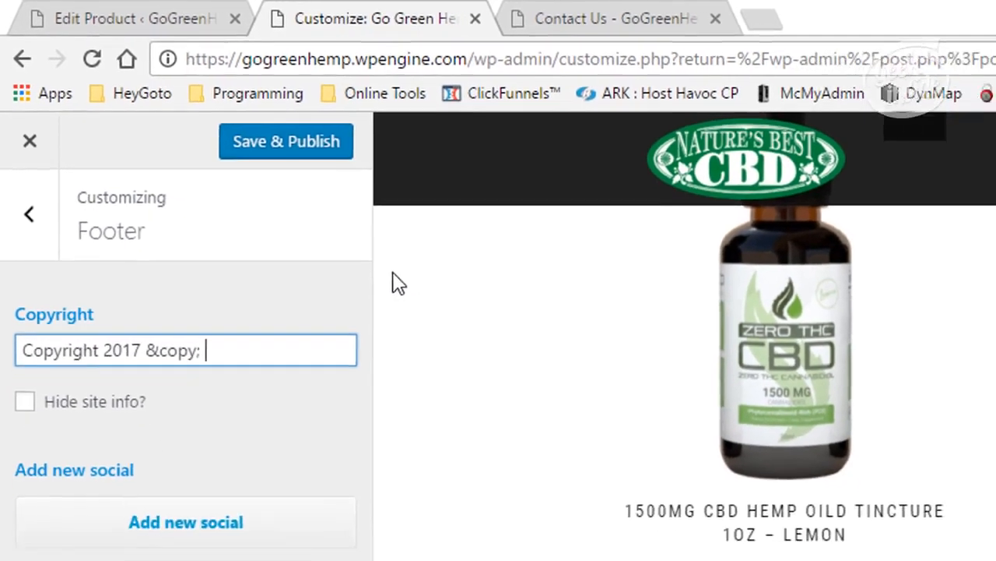
pyautogui.write(' GoGre')
pyautogui.write('enHemp.')
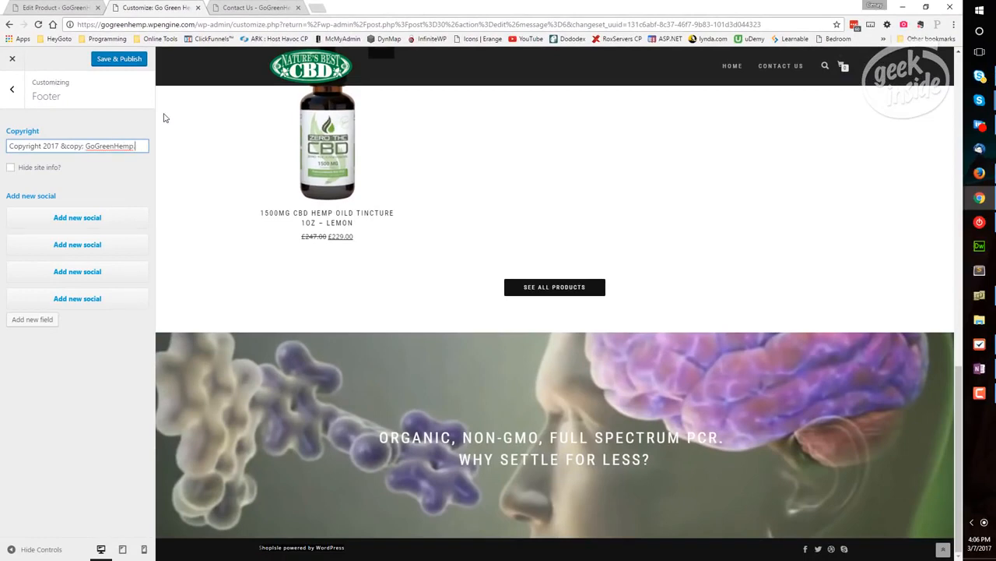
pyautogui.write('com')
pyautogui.press('Tab')
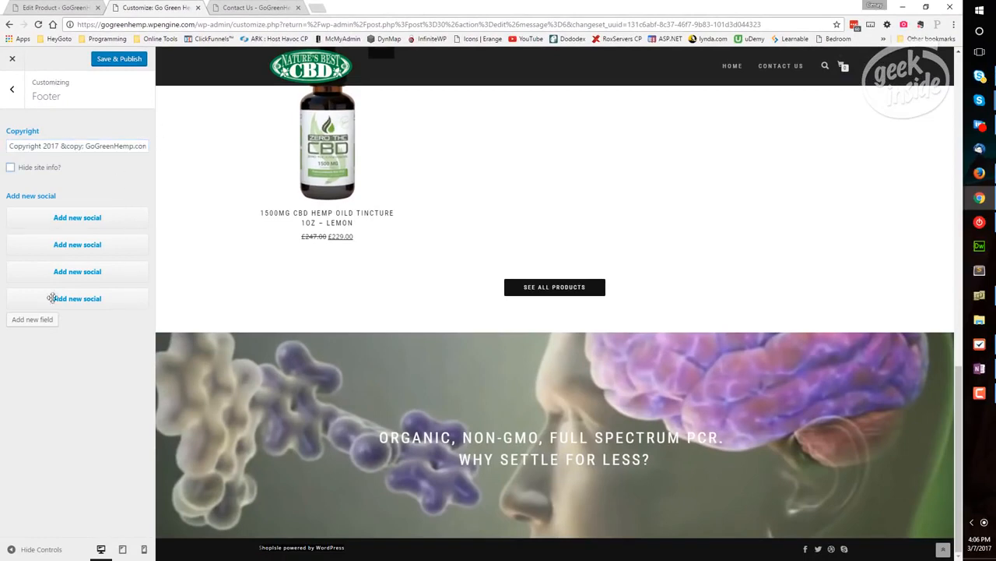
pyautogui.click(109, 62)
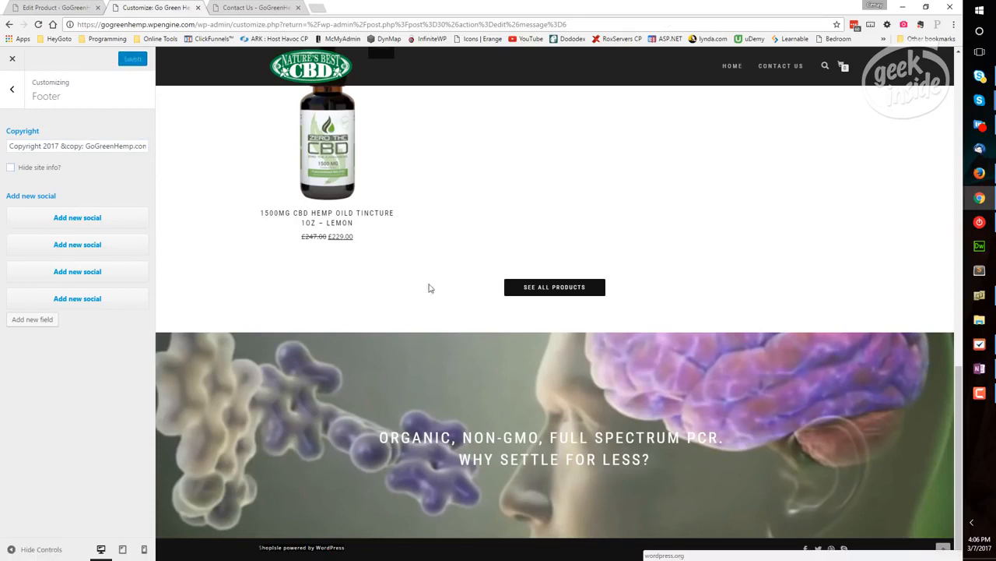
# Load the site's home page in the other browser tab and check the copyright line in its footer
pyautogui.click(246, 8)
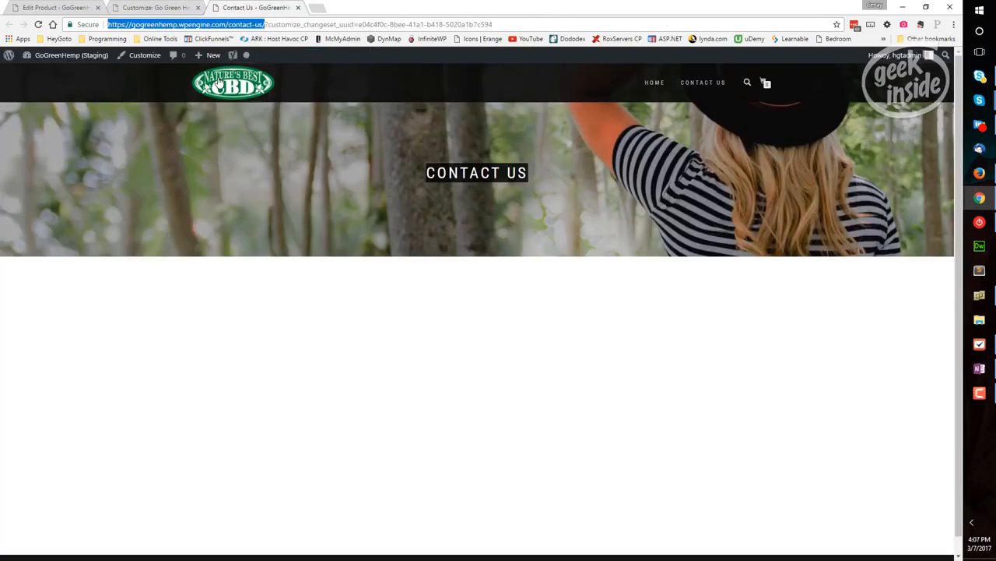
pyautogui.click(653, 87)
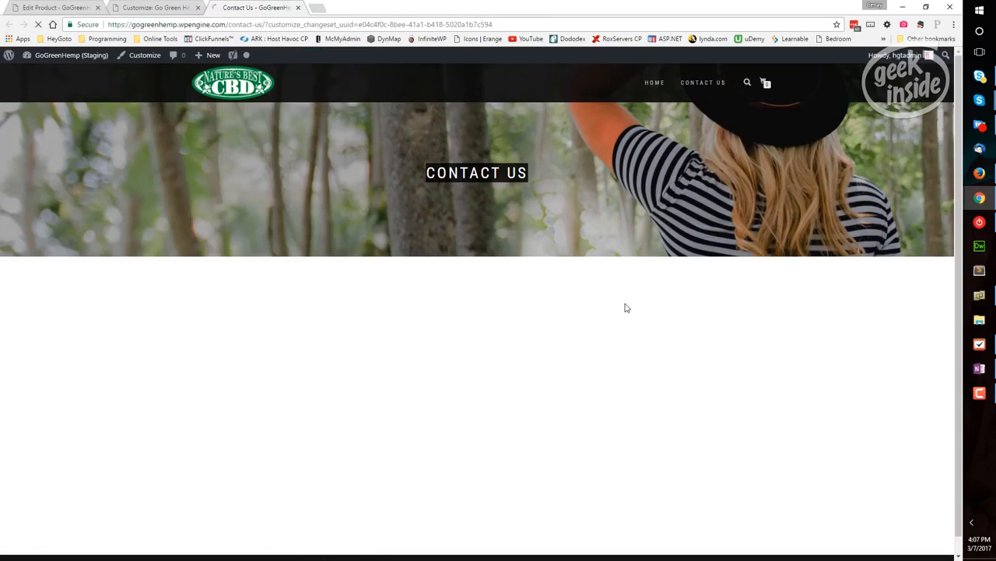
pyautogui.scroll(-12, 628, 311)
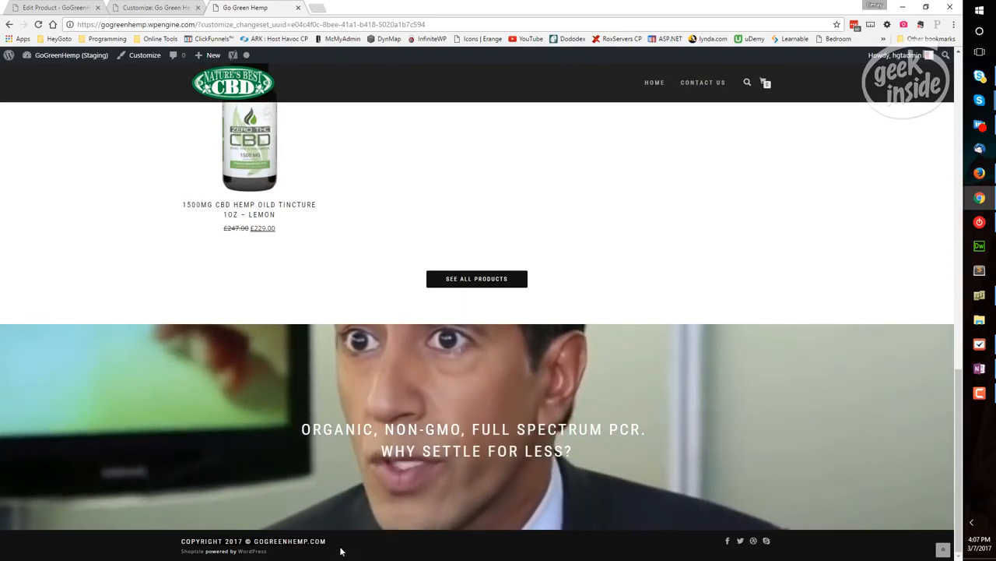
pyautogui.click(150, 7)
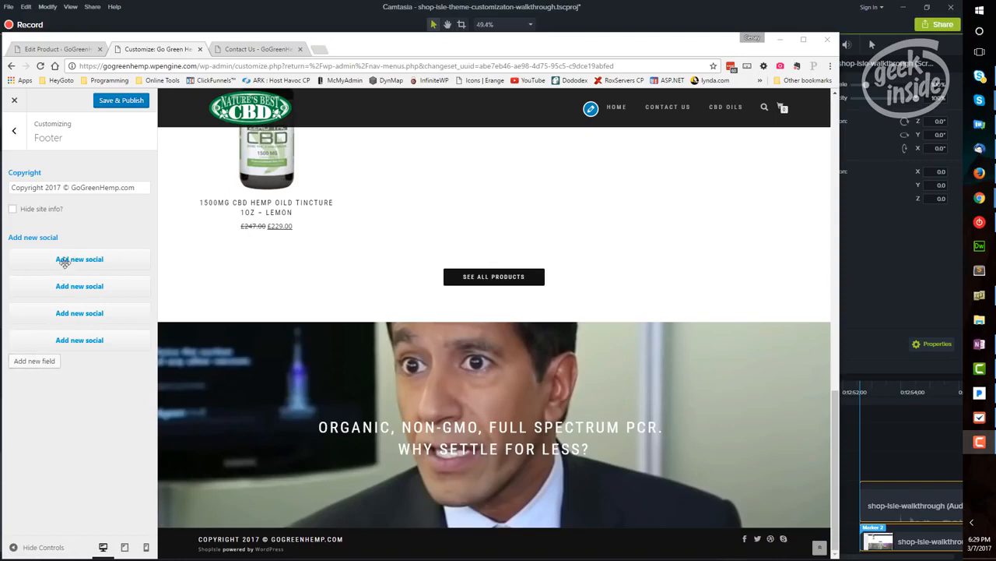
# Examine the icon and button link settings of the footer's Facebook and Twitter social entries
pyautogui.click(69, 259)
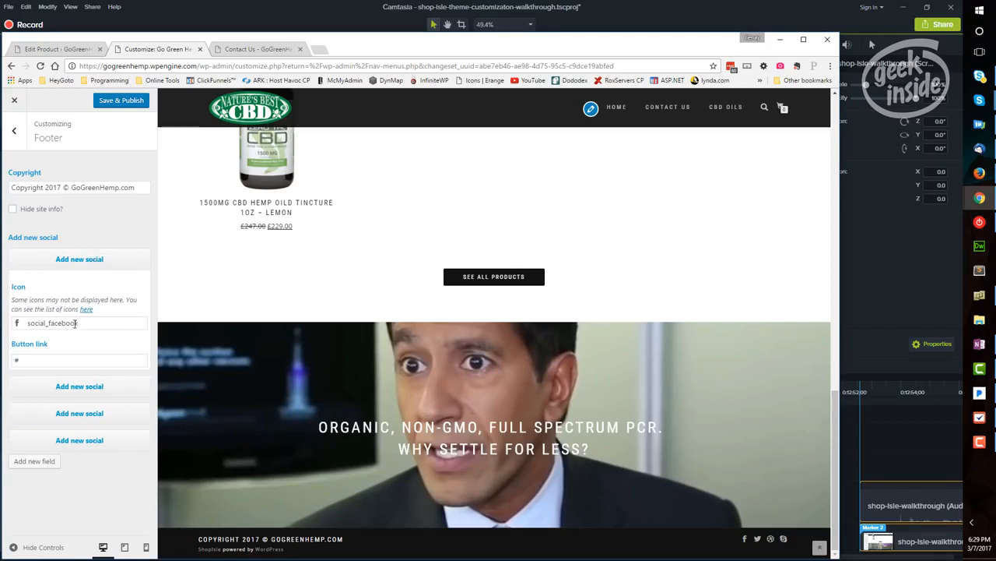
pyautogui.click(24, 360)
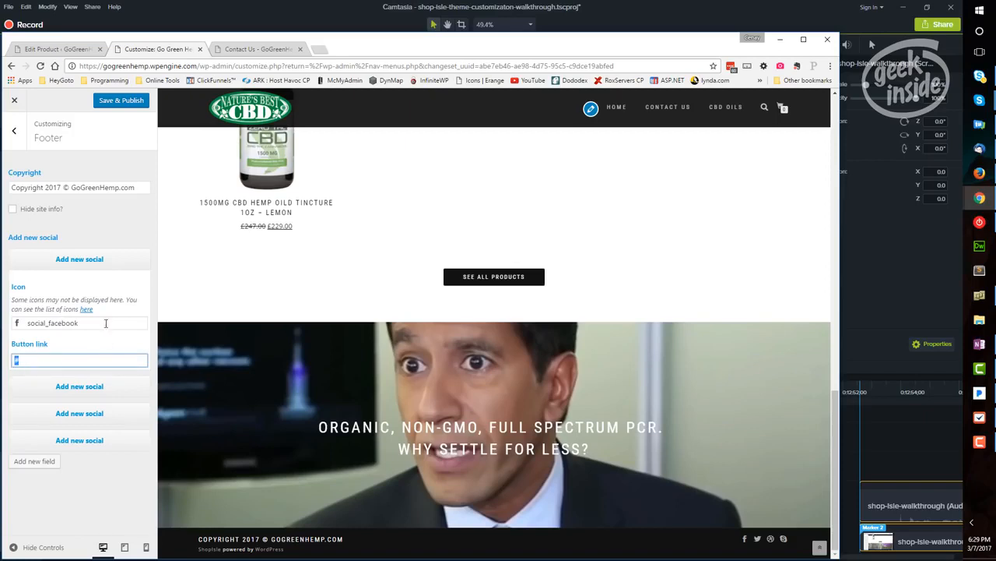
pyautogui.click(89, 259)
pyautogui.click(89, 287)
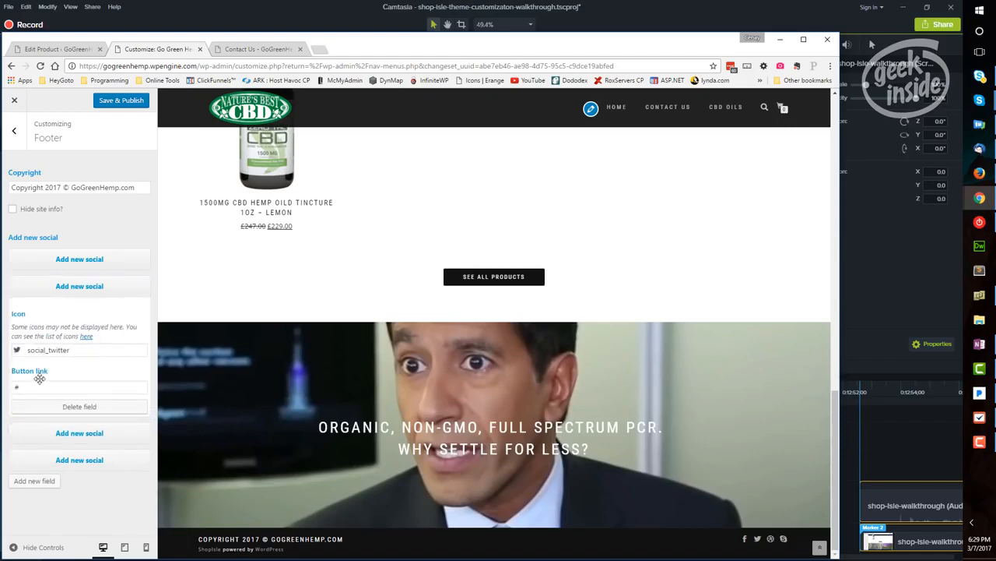
pyautogui.click(15, 386)
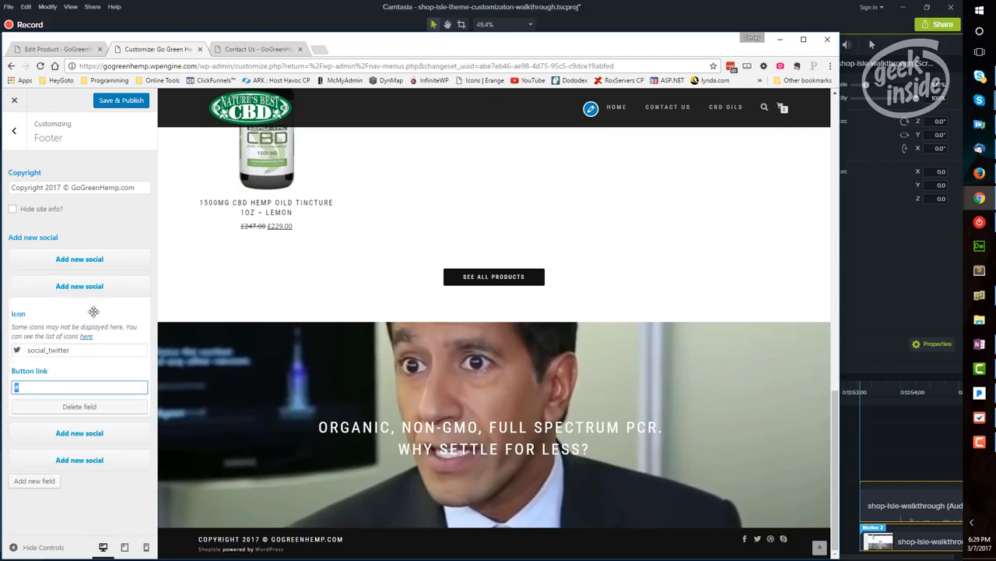
pyautogui.click(90, 408)
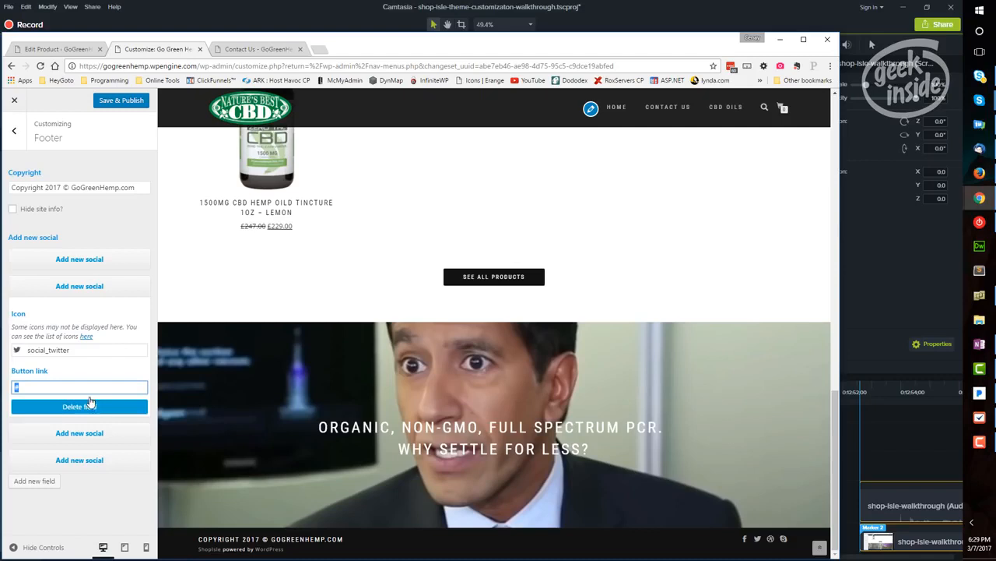
# Delete the Dribbble social entry from the footer
pyautogui.click(95, 312)
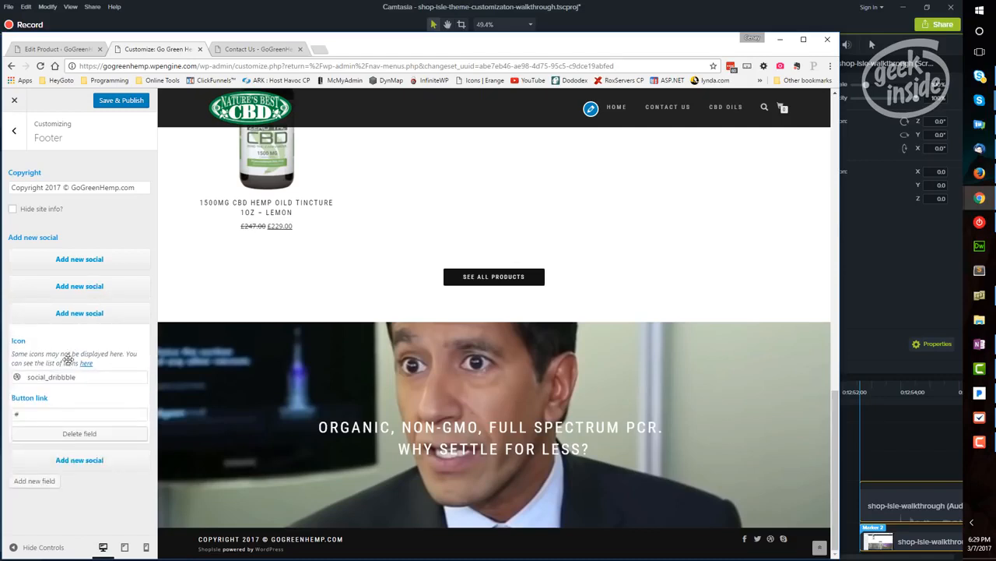
pyautogui.click(34, 414)
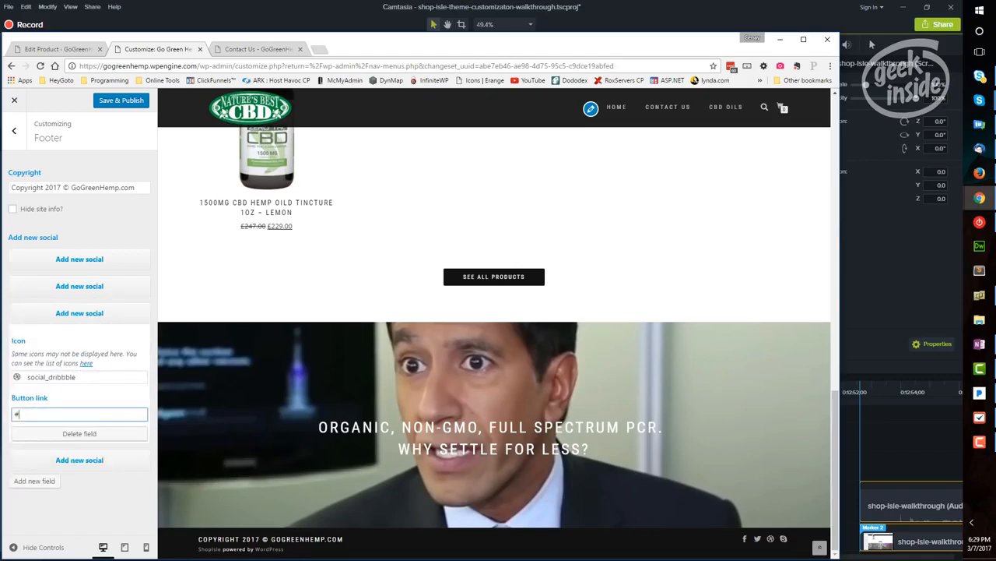
pyautogui.click(78, 434)
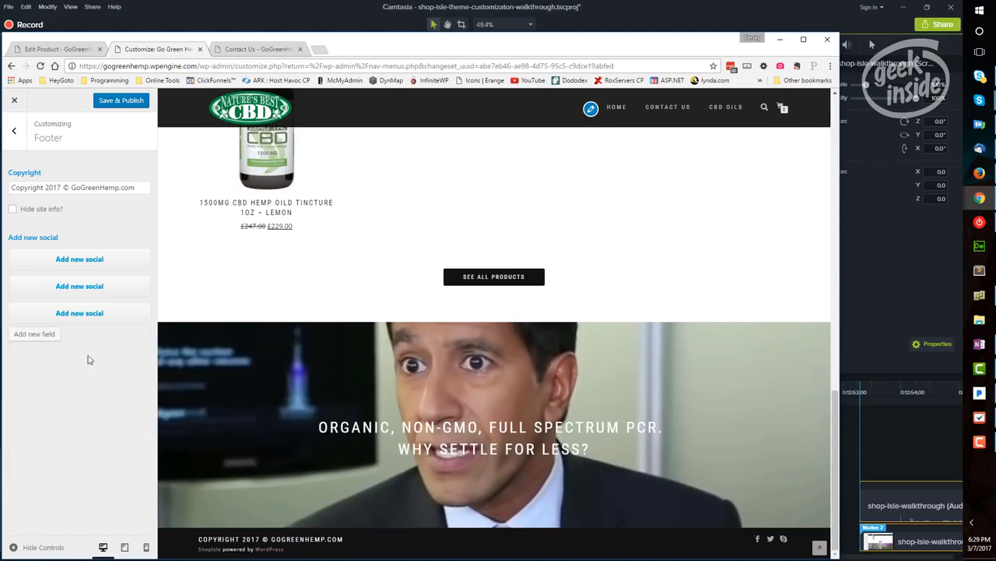
# Examine the icon and button link settings of the footer's Skype social entry
pyautogui.click(89, 313)
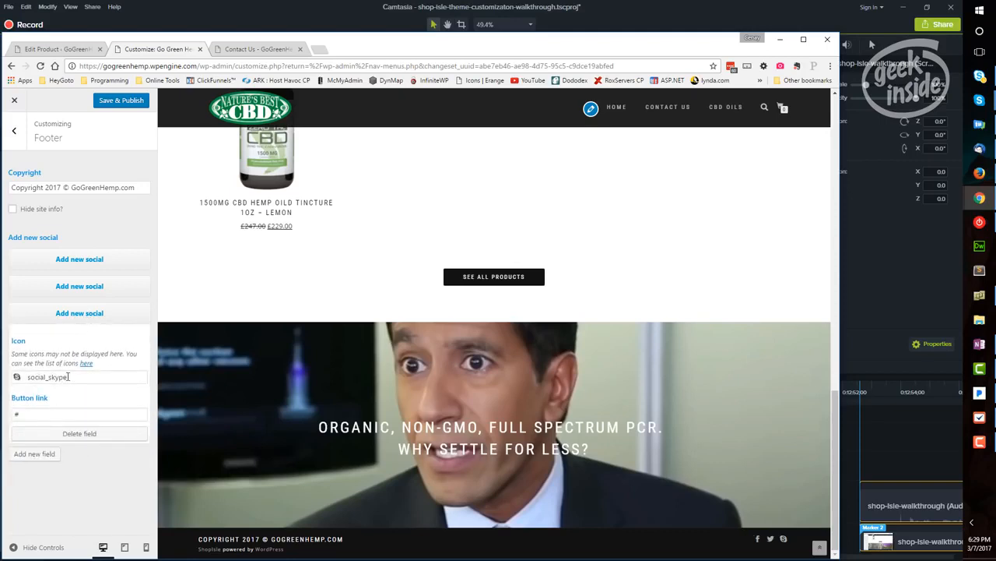
pyautogui.click(38, 415)
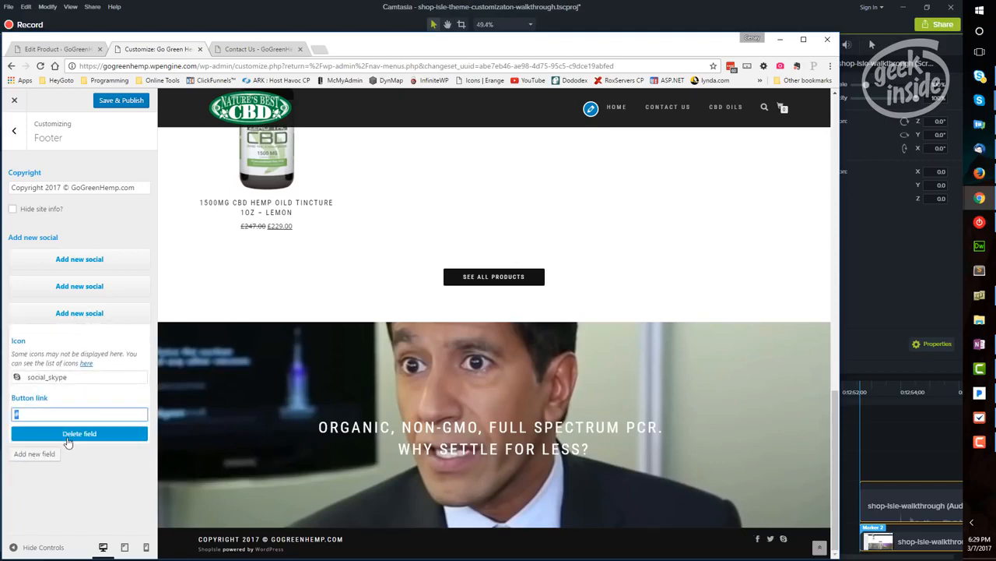
pyautogui.click(92, 468)
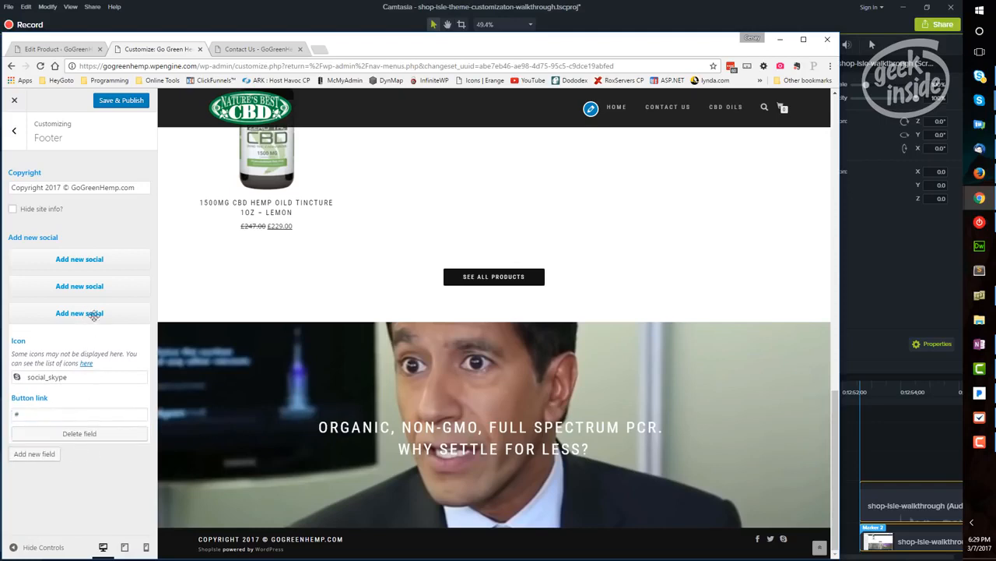
pyautogui.click(92, 313)
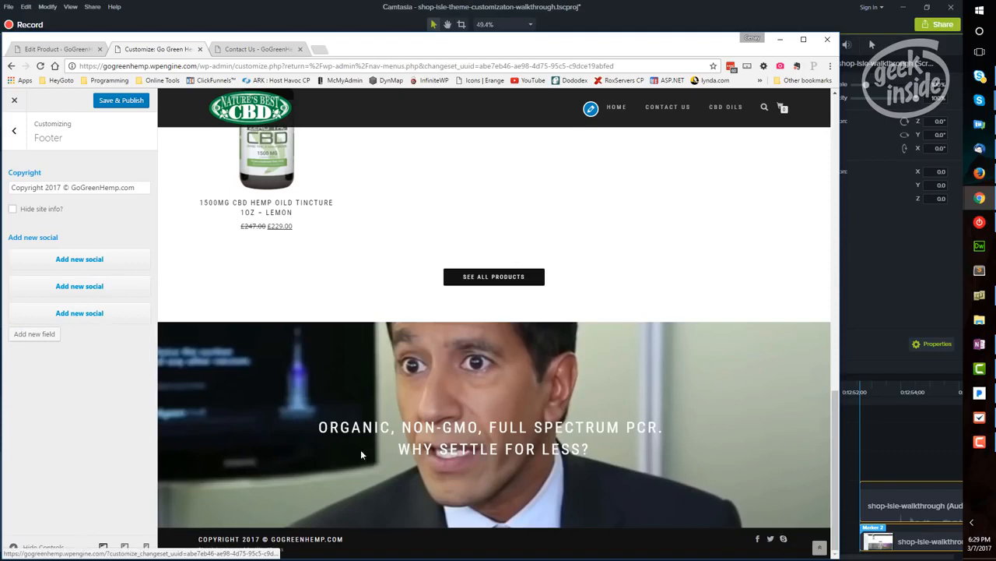
# Browse the available icons for the footer's Skype social entry and filter them by "social"
pyautogui.click(93, 313)
pyautogui.click(97, 376)
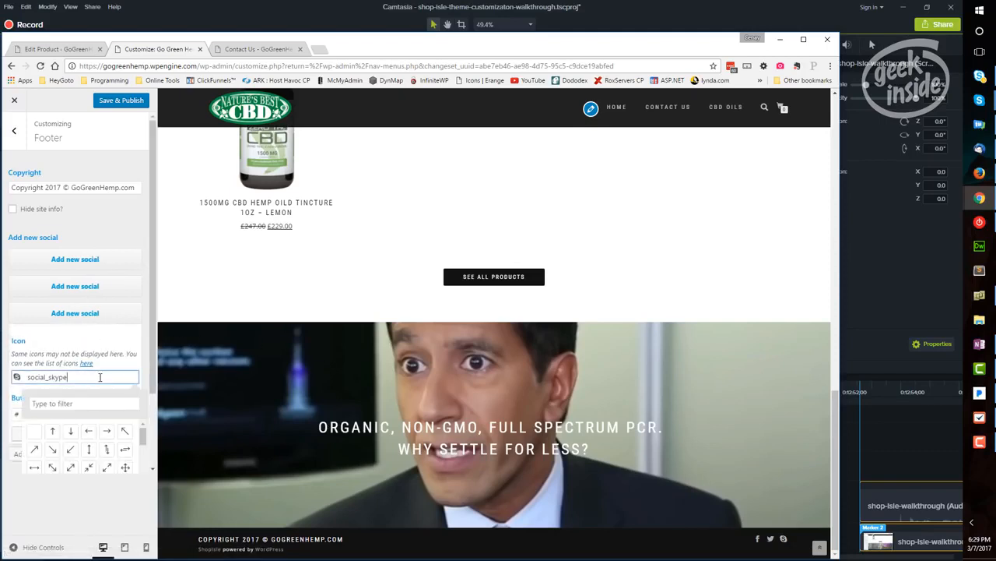
pyautogui.scroll(-1, 110, 296)
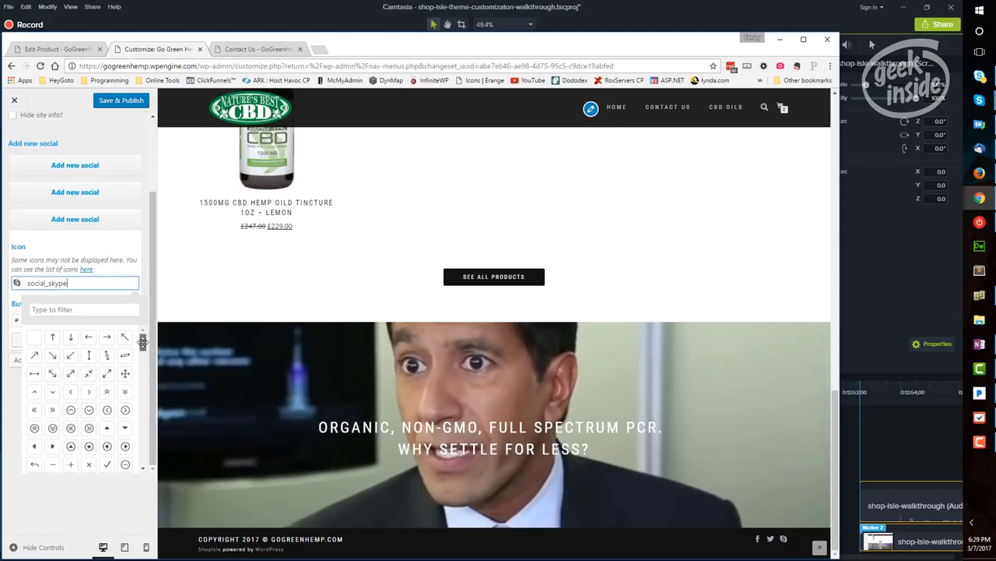
pyautogui.moveTo(143, 343); pyautogui.dragTo(143, 420)
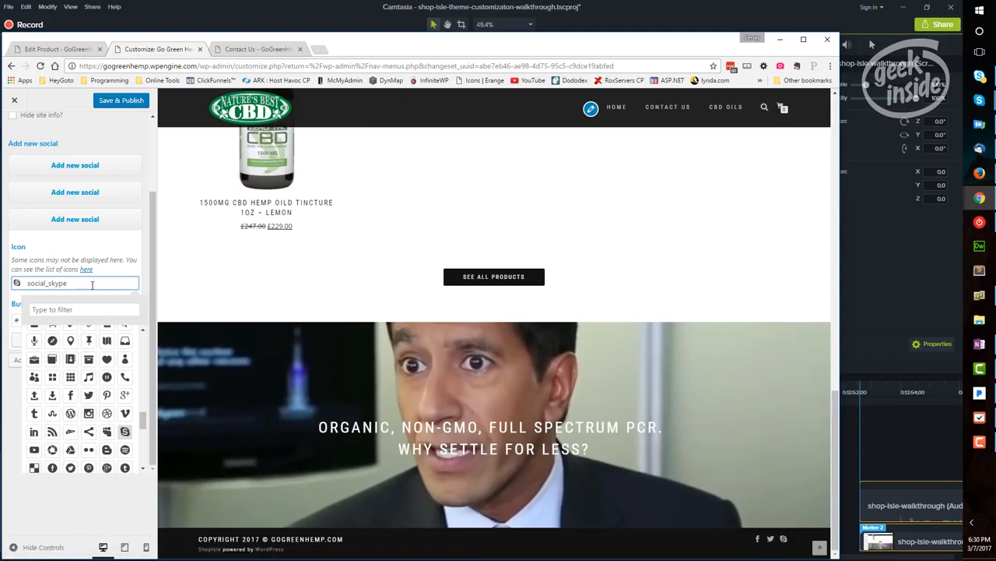
pyautogui.click(92, 311)
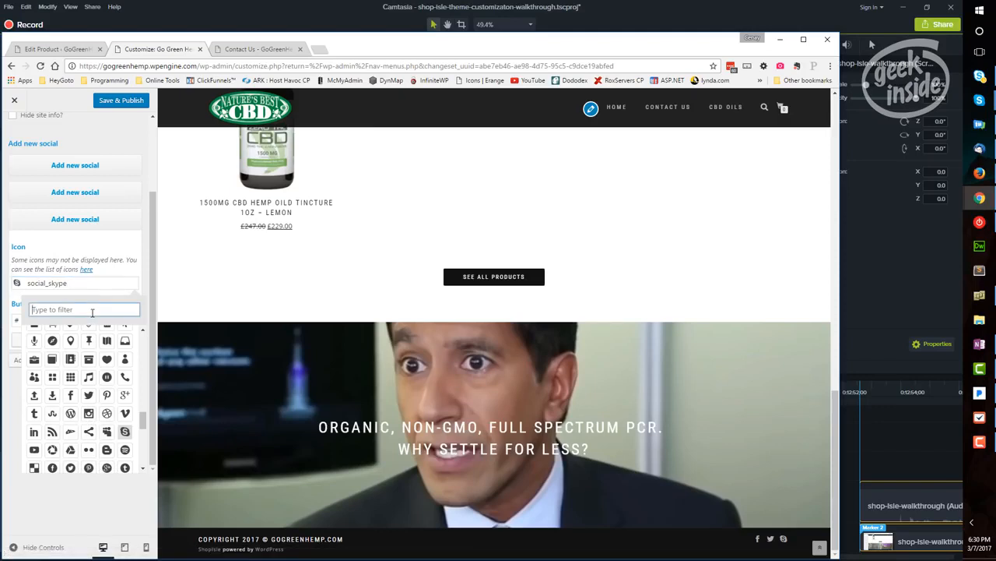
pyautogui.write('socia')
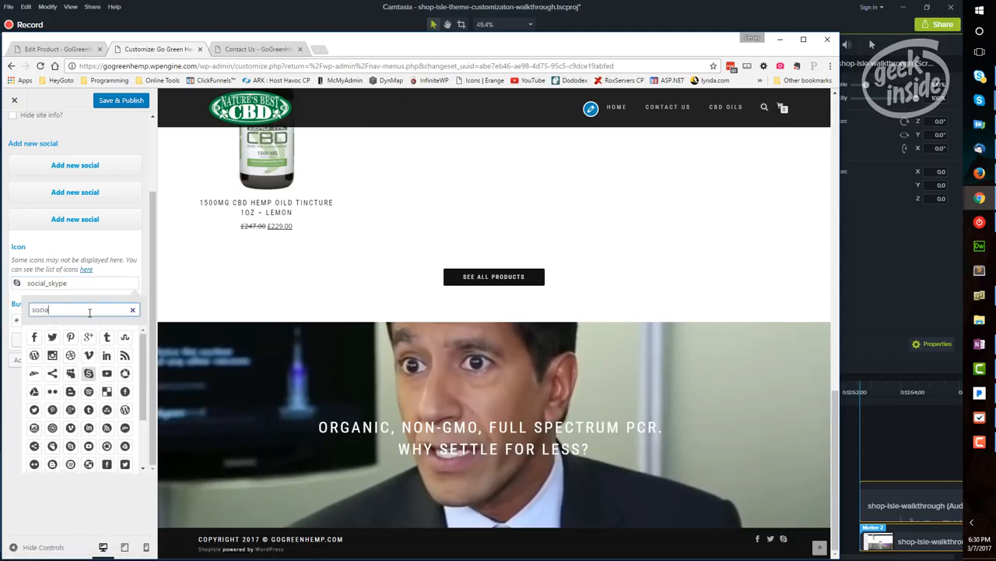
pyautogui.write('l')
pyautogui.scroll(-2, 105, 362)
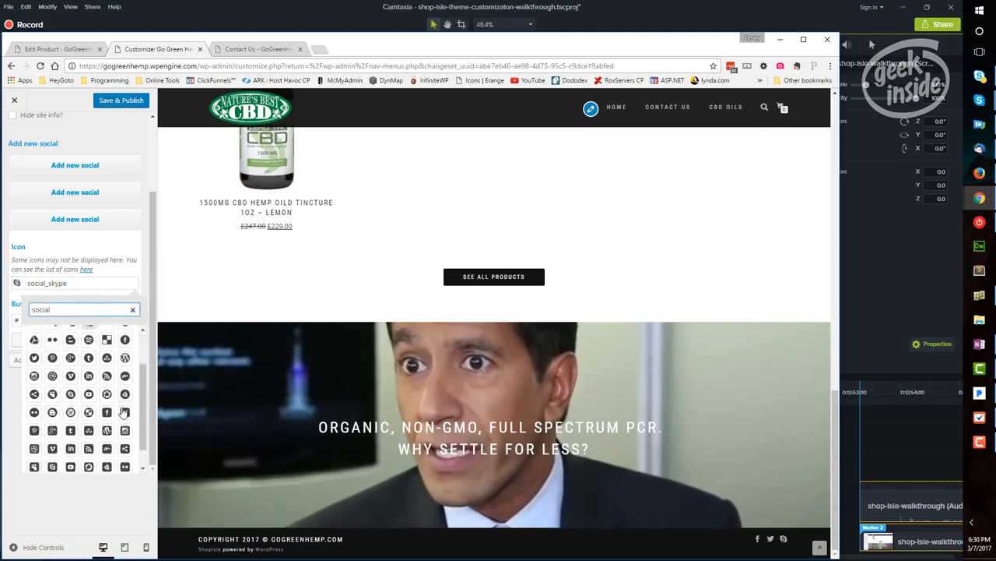
pyautogui.scroll(5, 125, 420)
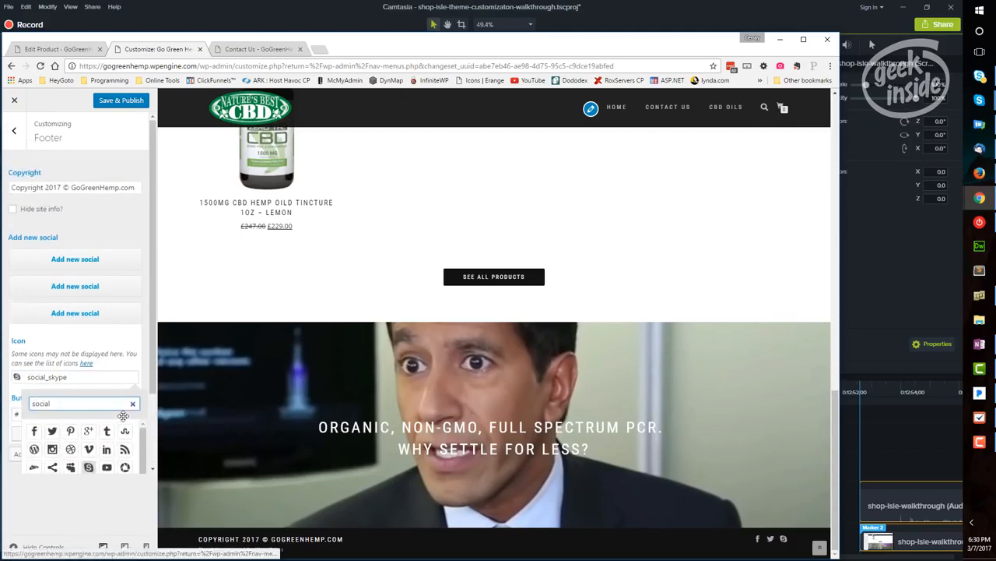
pyautogui.click(104, 379)
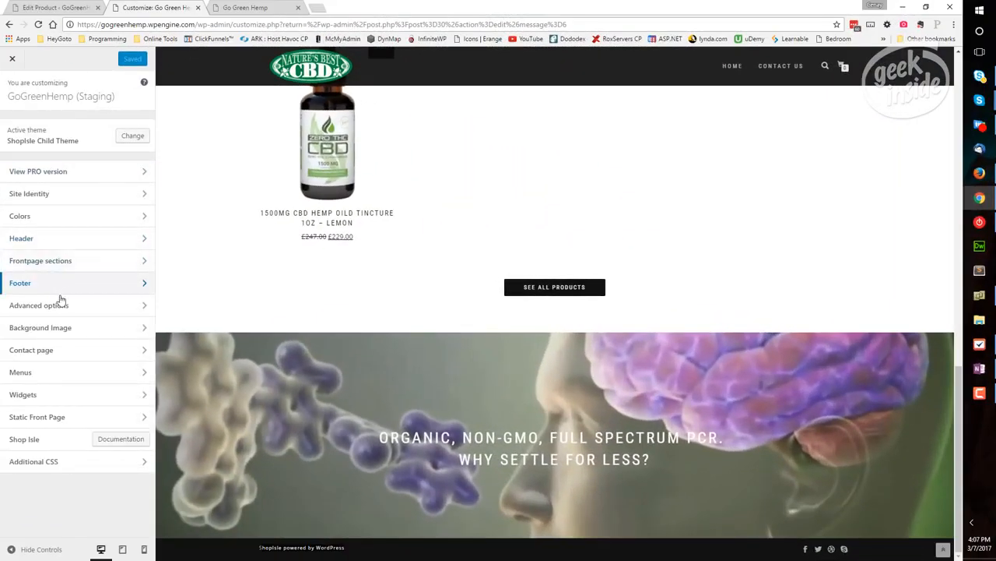
# Examine the theme's Advanced options and Background Image settings
pyautogui.click(143, 307)
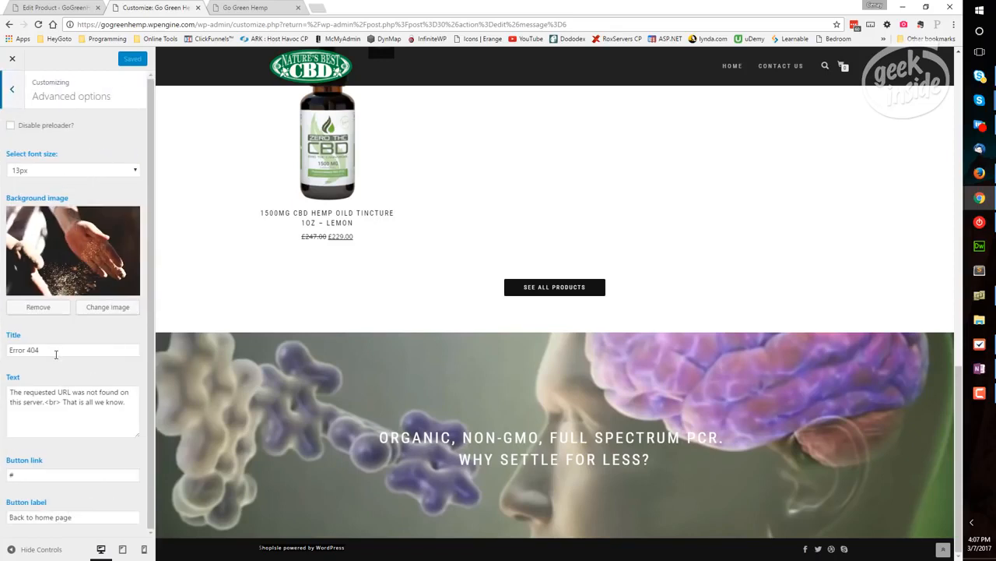
pyautogui.click(12, 92)
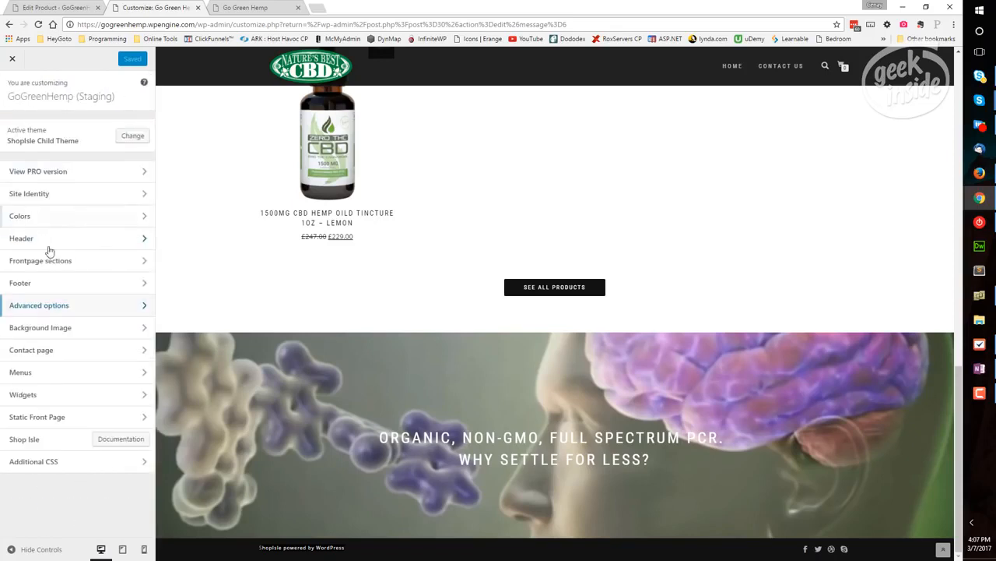
pyautogui.click(50, 333)
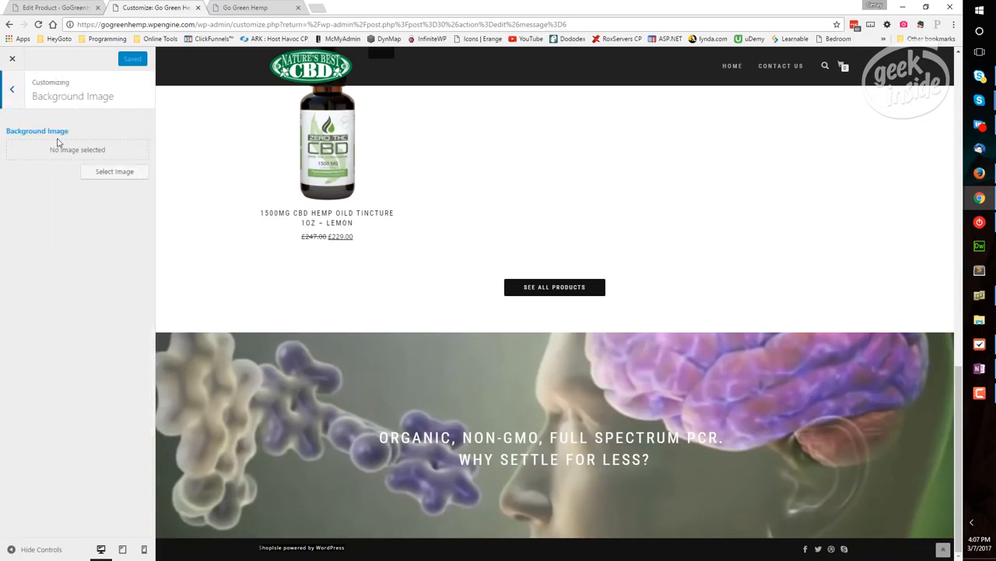
pyautogui.click(13, 91)
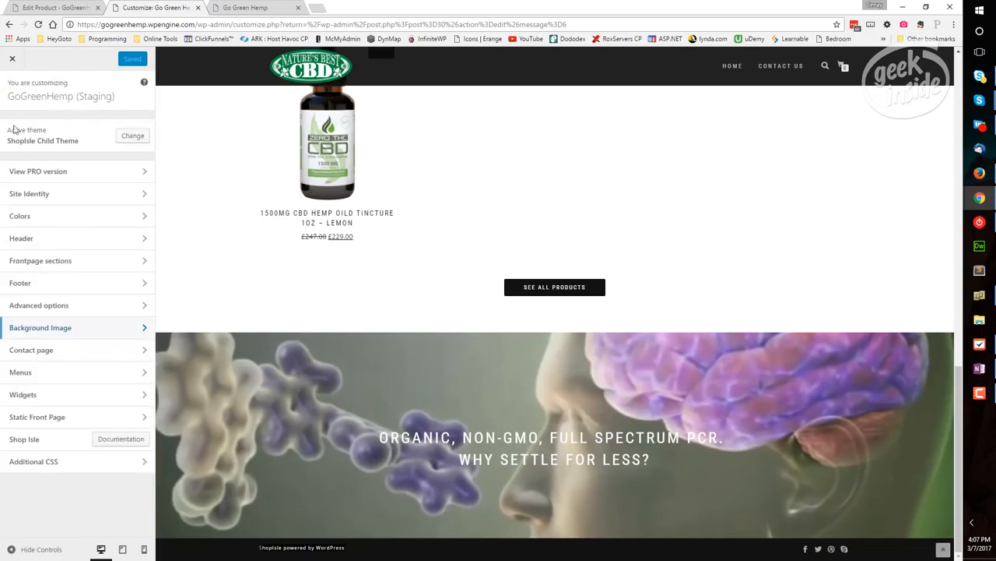
# Read the customizer's Contact page instructions and open the site's Contact Us page
pyautogui.click(128, 350)
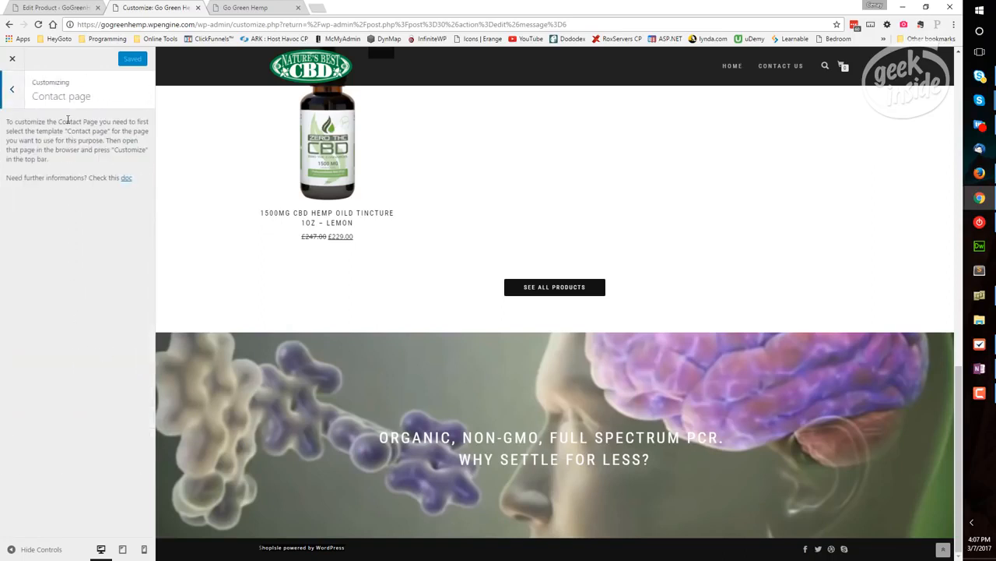
pyautogui.moveTo(68, 120); pyautogui.dragTo(67, 147)
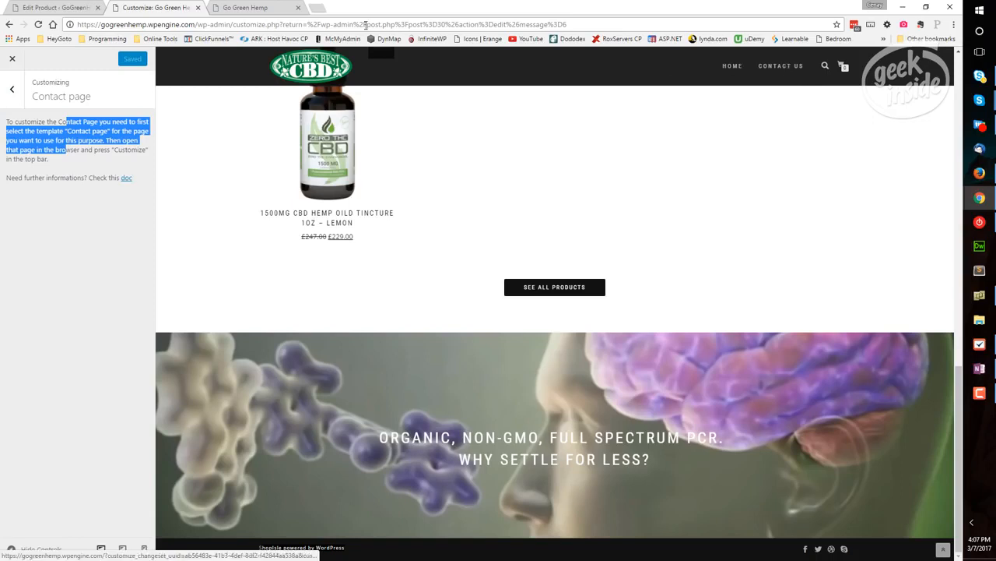
pyautogui.hotkey('ctrl', 'Tab')
pyautogui.click(690, 82)
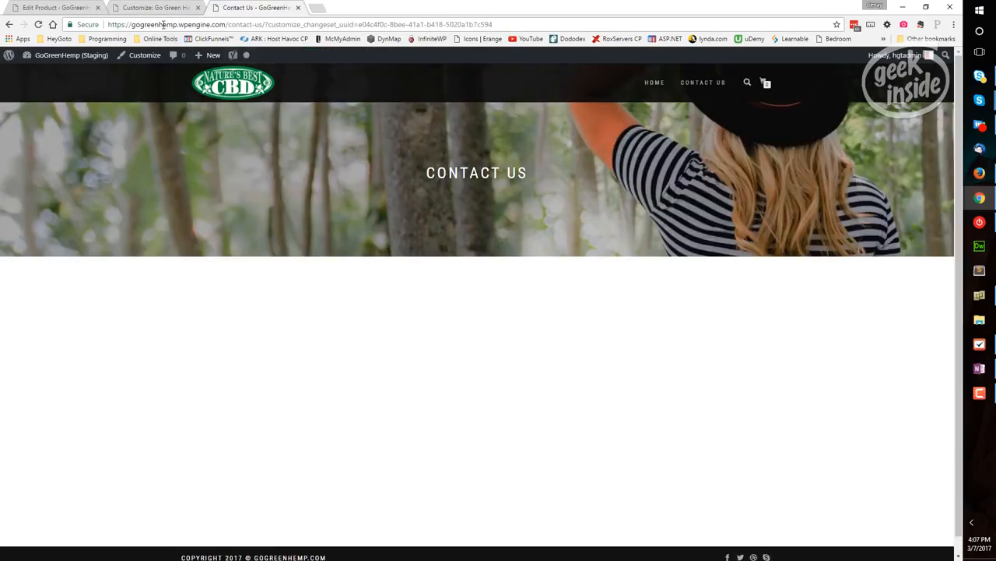
# Reread the instruction about customizing from the page itself and open the customizer for new changes on the Contact Us page
pyautogui.click(161, 9)
pyautogui.click(103, 146)
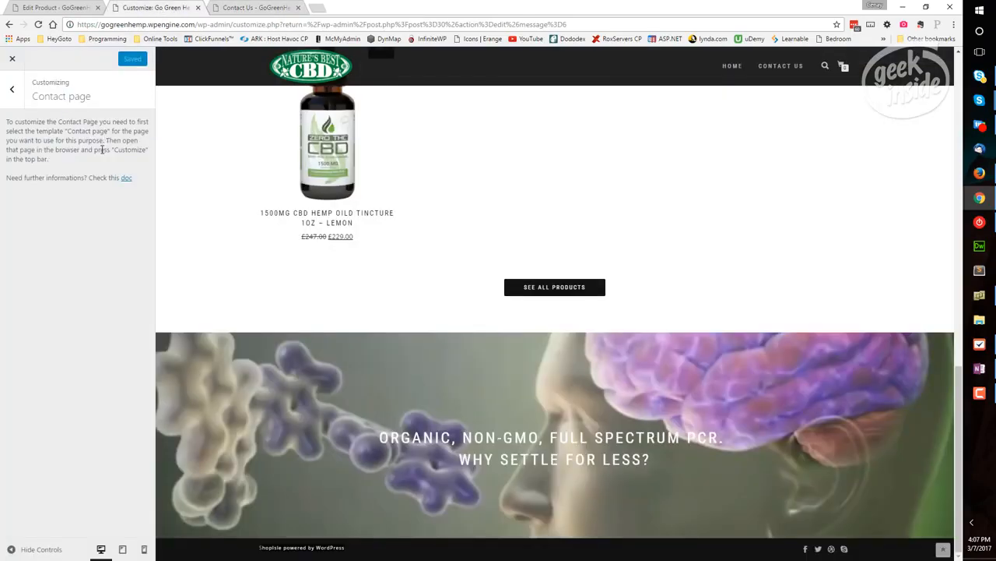
pyautogui.moveTo(103, 149); pyautogui.dragTo(123, 149)
pyautogui.click(249, 8)
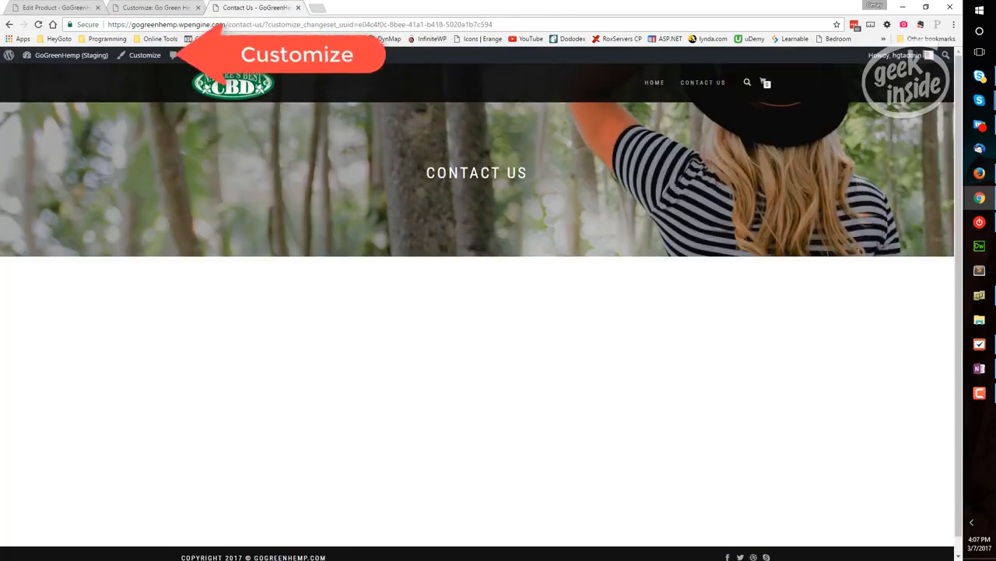
pyautogui.click(144, 59)
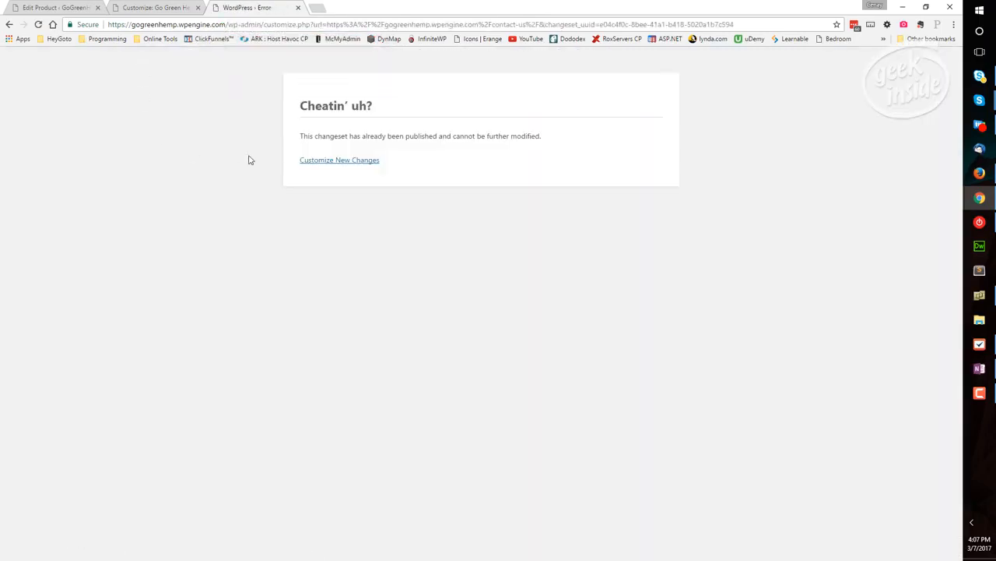
pyautogui.click(313, 162)
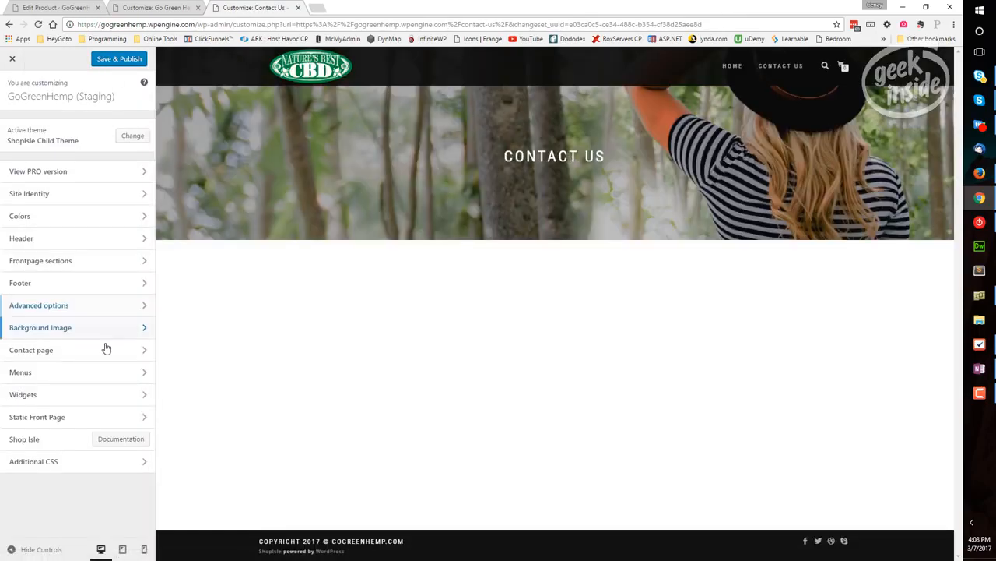
# Examine the contact form shortcode and map shortcode settings of the Contact page
pyautogui.click(144, 354)
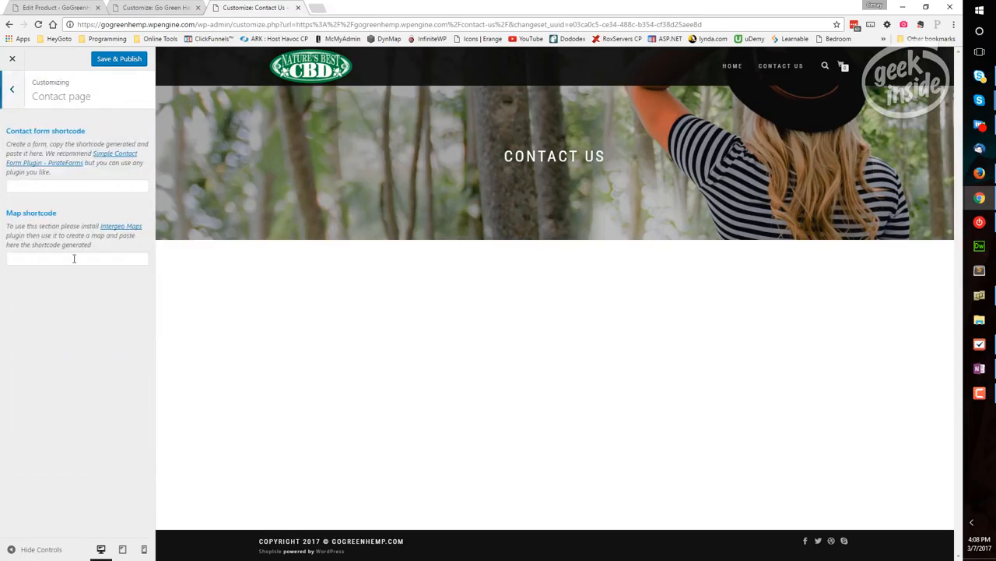
pyautogui.click(49, 186)
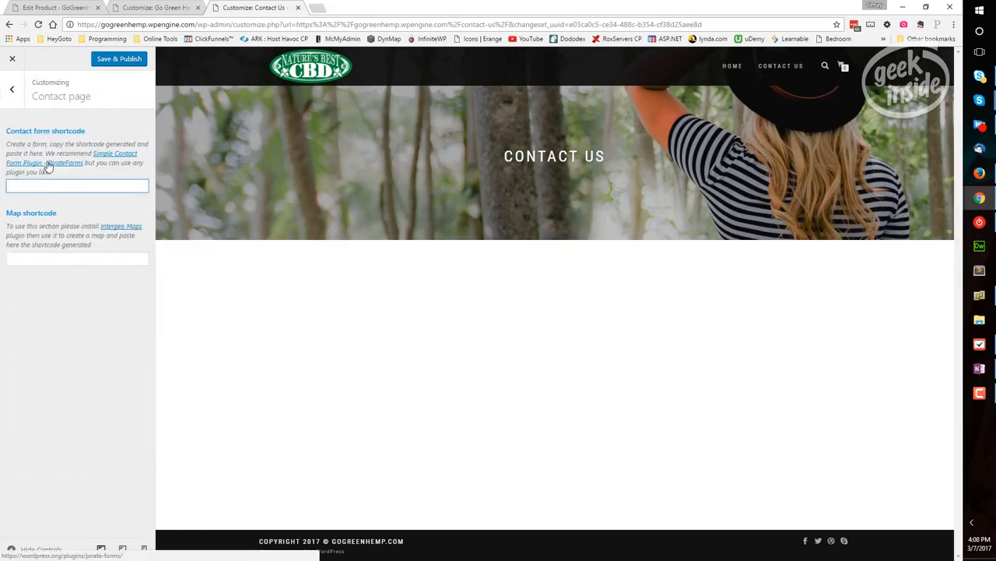
pyautogui.click(45, 258)
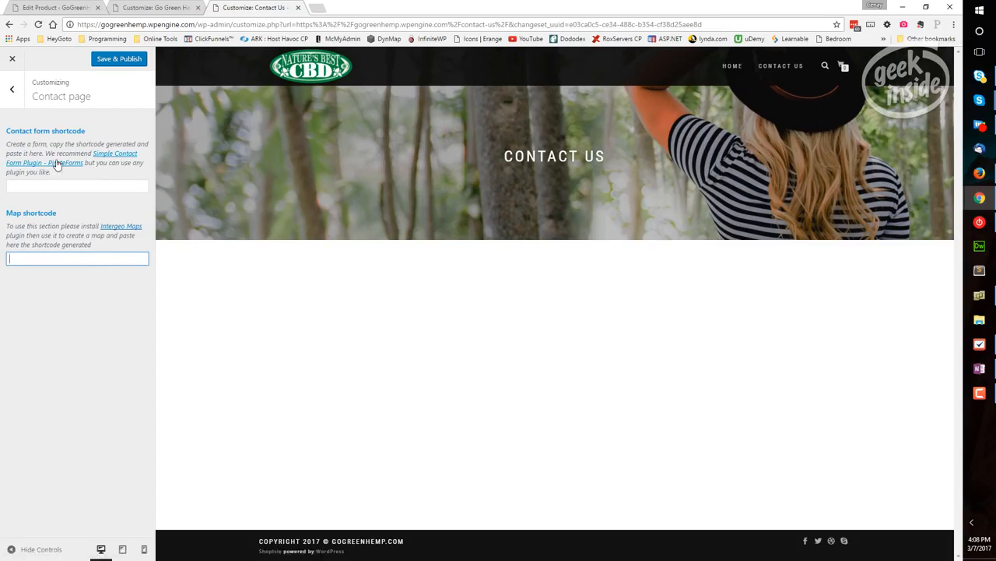
pyautogui.click(59, 185)
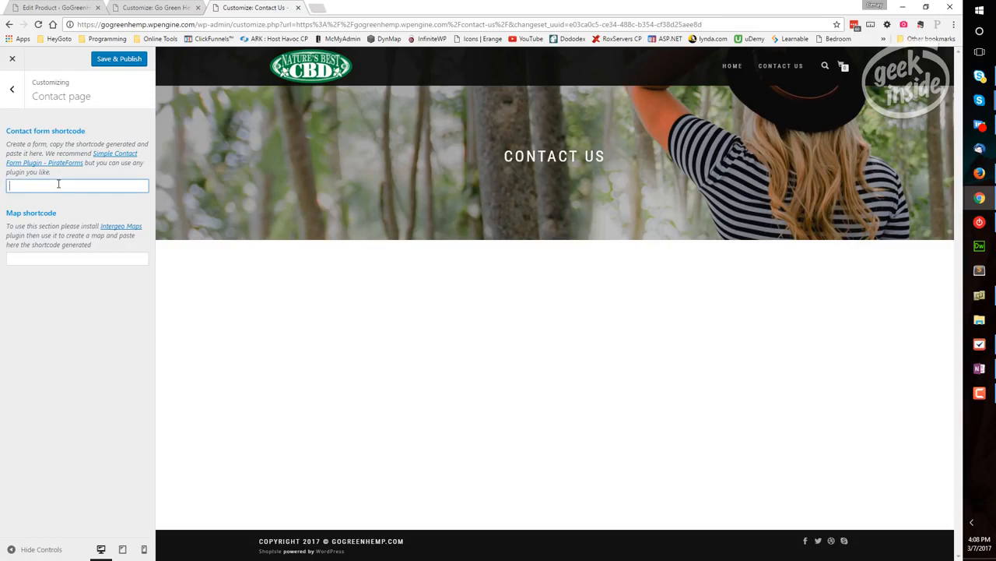
pyautogui.click(40, 257)
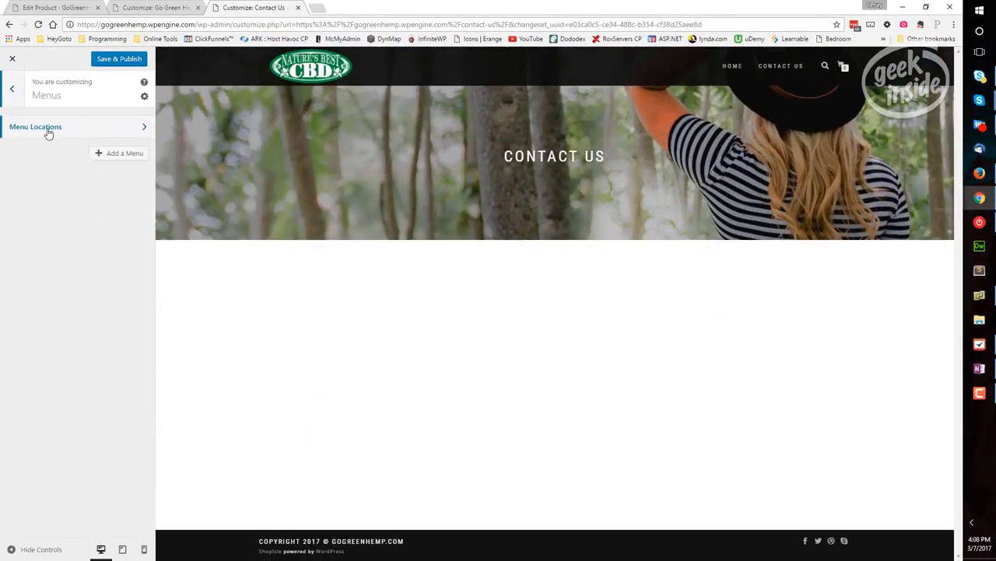
# Check which menus can be assigned to the Primary Menu location
pyautogui.click(103, 128)
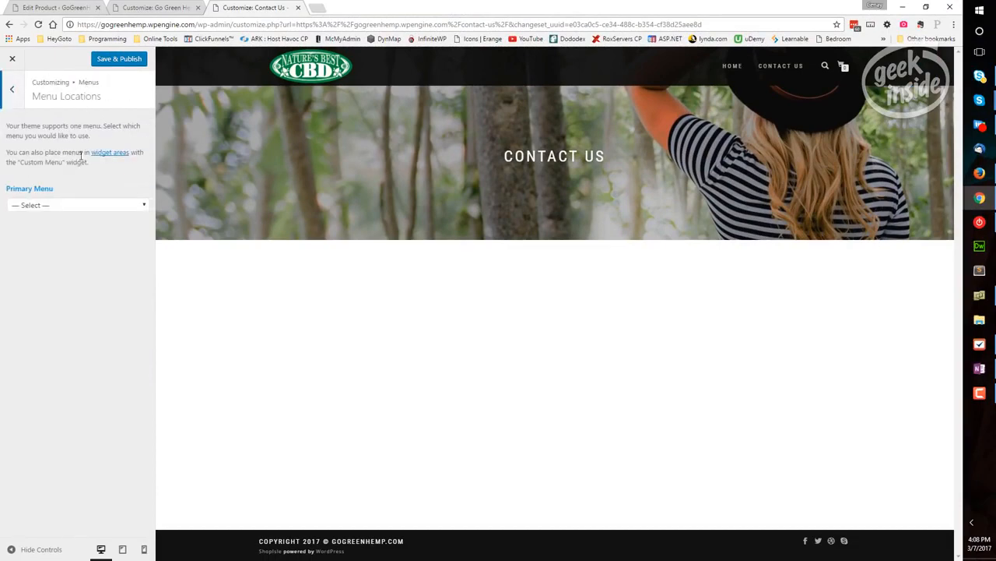
pyautogui.click(78, 206)
pyautogui.click(77, 216)
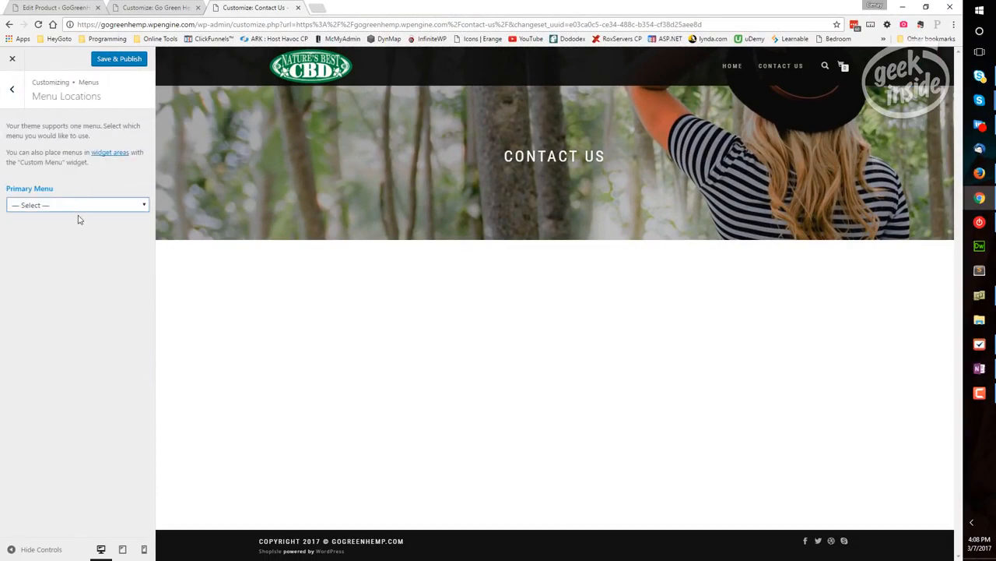
pyautogui.click(11, 89)
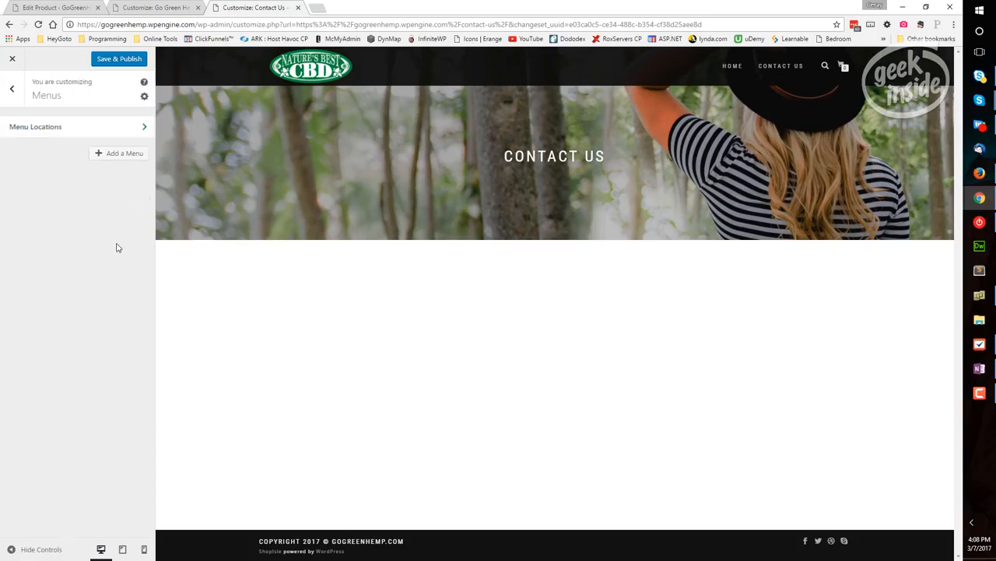
# Create a menu named "Main Navigation" and assign it to the Primary Menu display location
pyautogui.click(122, 159)
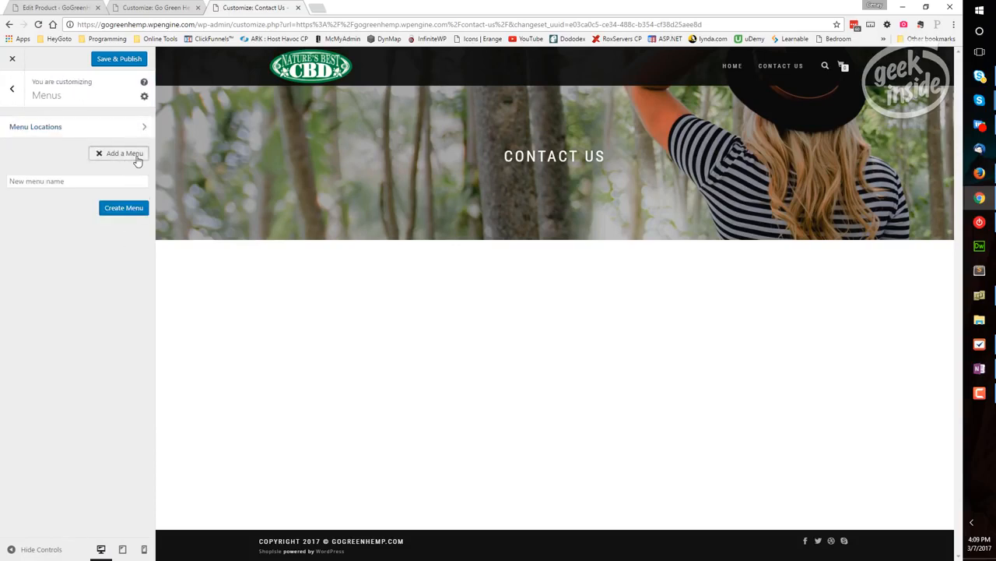
pyautogui.click(94, 180)
pyautogui.write('Navigation')
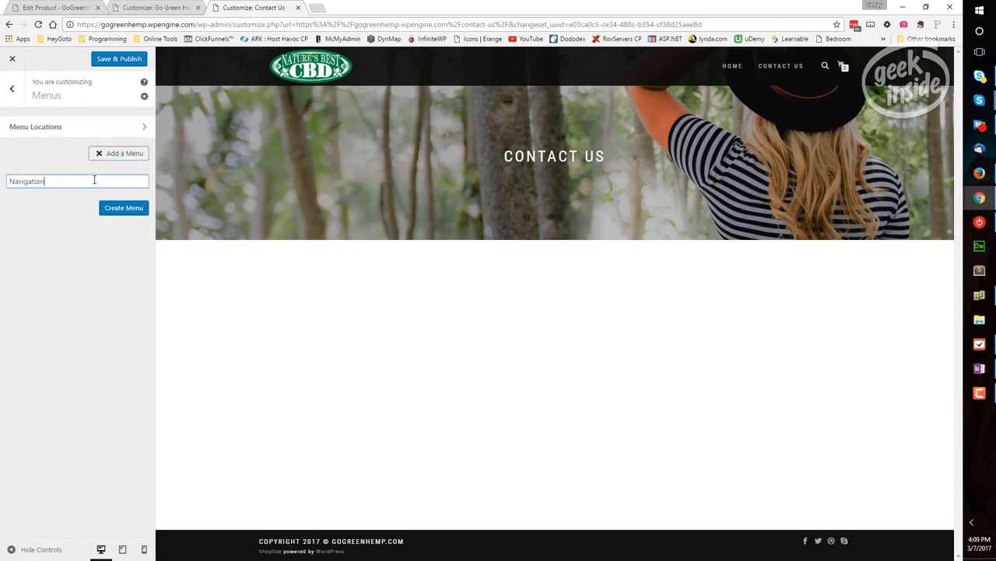
pyautogui.write('Main')
pyautogui.click(127, 208)
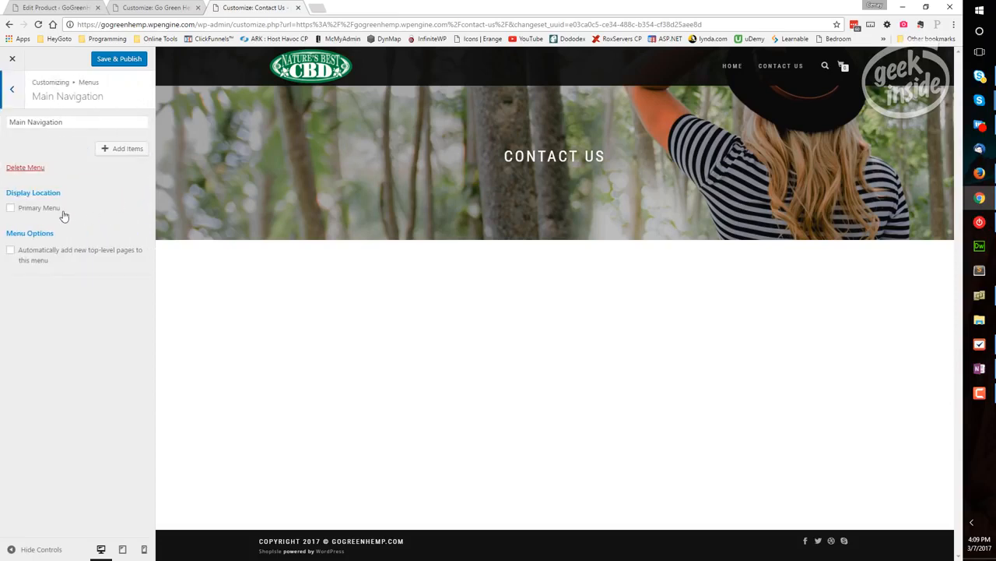
pyautogui.click(10, 208)
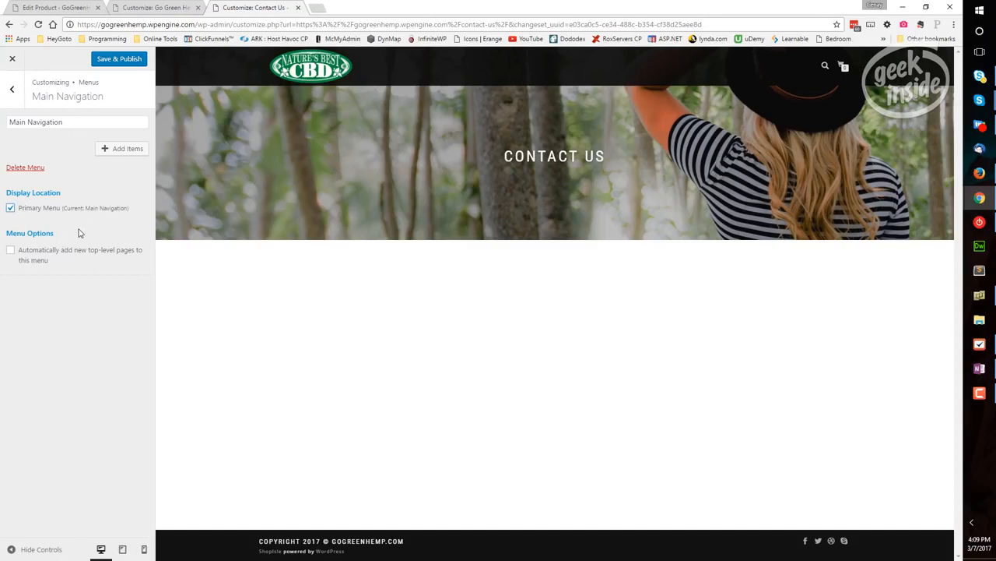
# Add Home, Contact Us and the CBD Oils product category to the Main Navigation menu and publish the changes
pyautogui.click(120, 150)
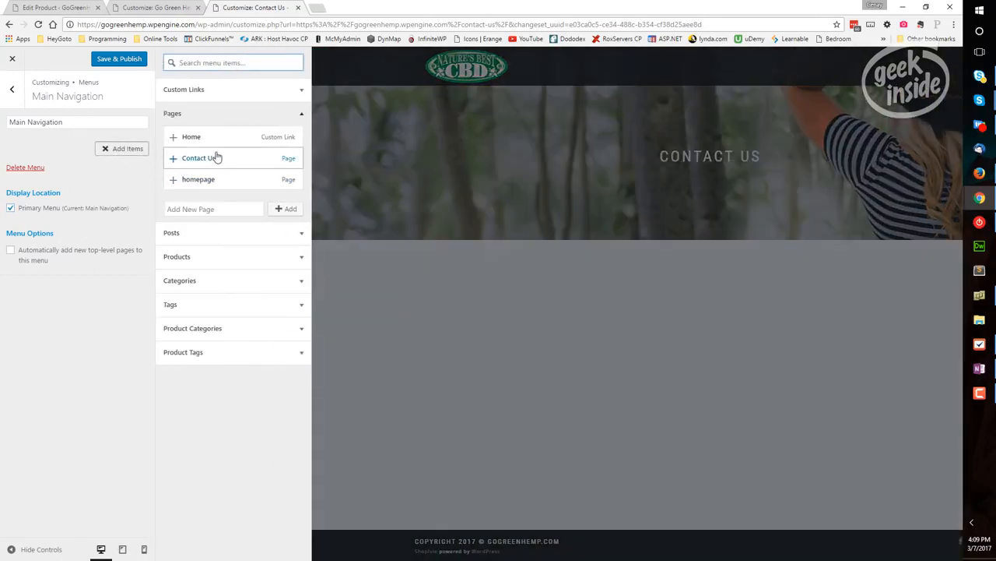
pyautogui.click(172, 138)
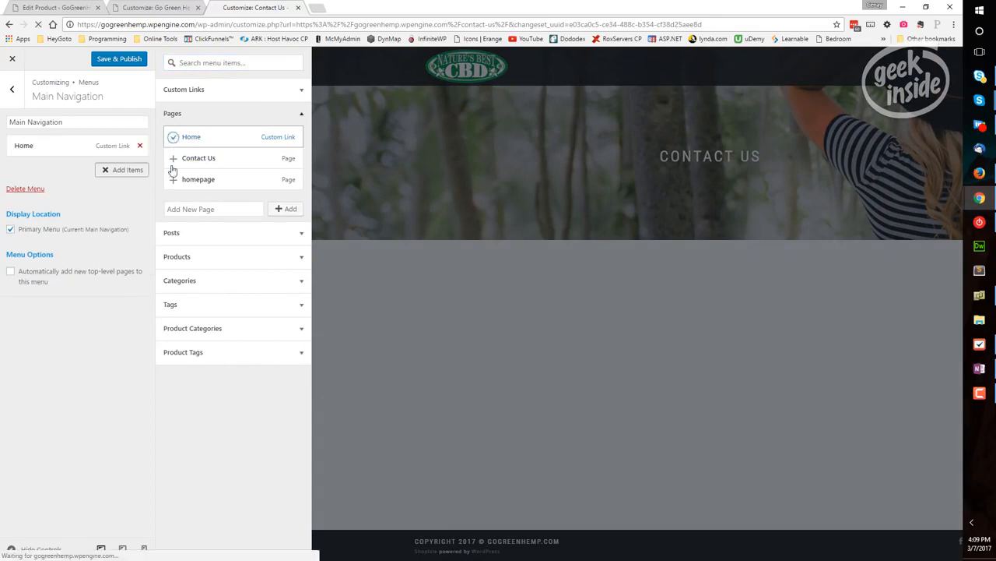
pyautogui.click(174, 159)
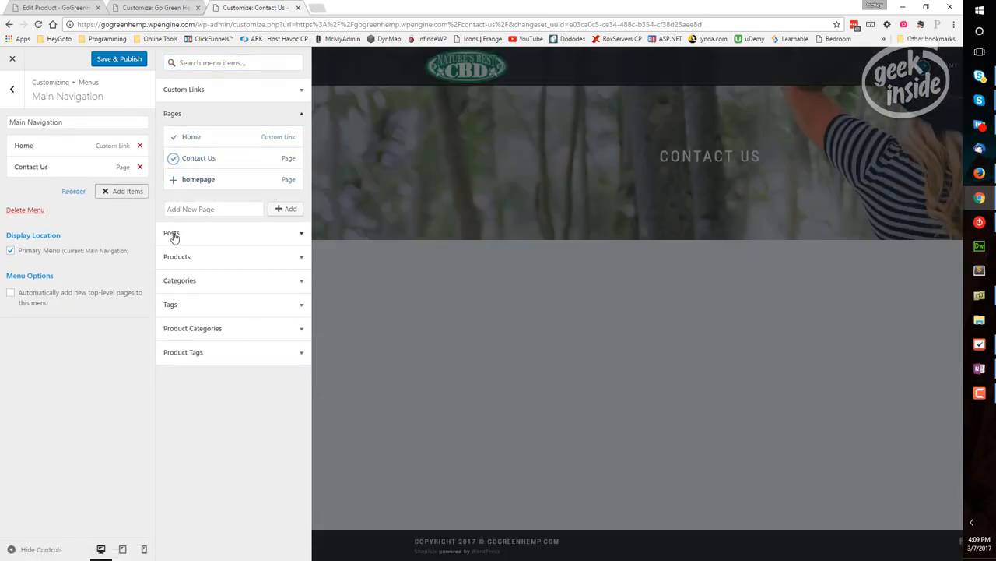
pyautogui.click(301, 328)
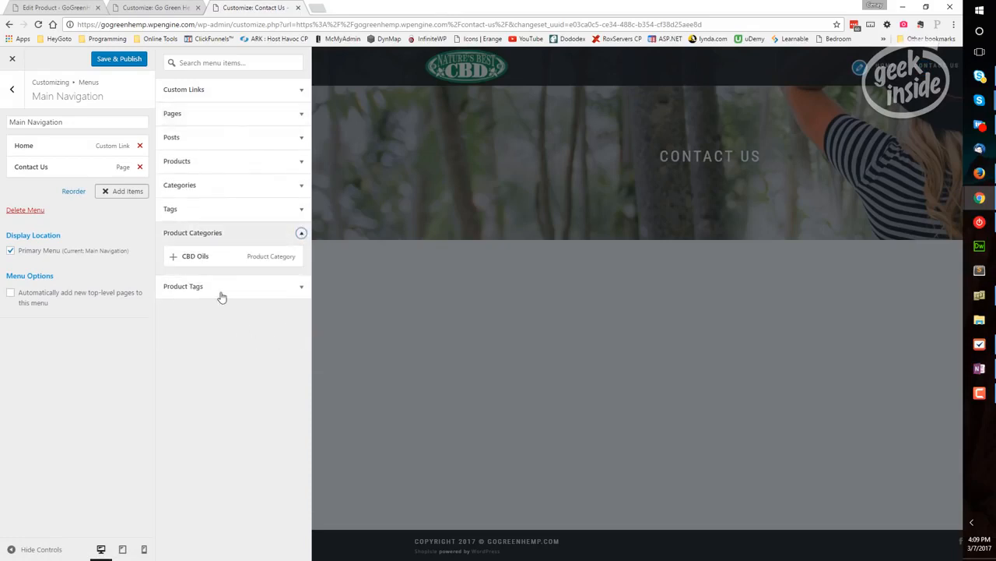
pyautogui.click(173, 257)
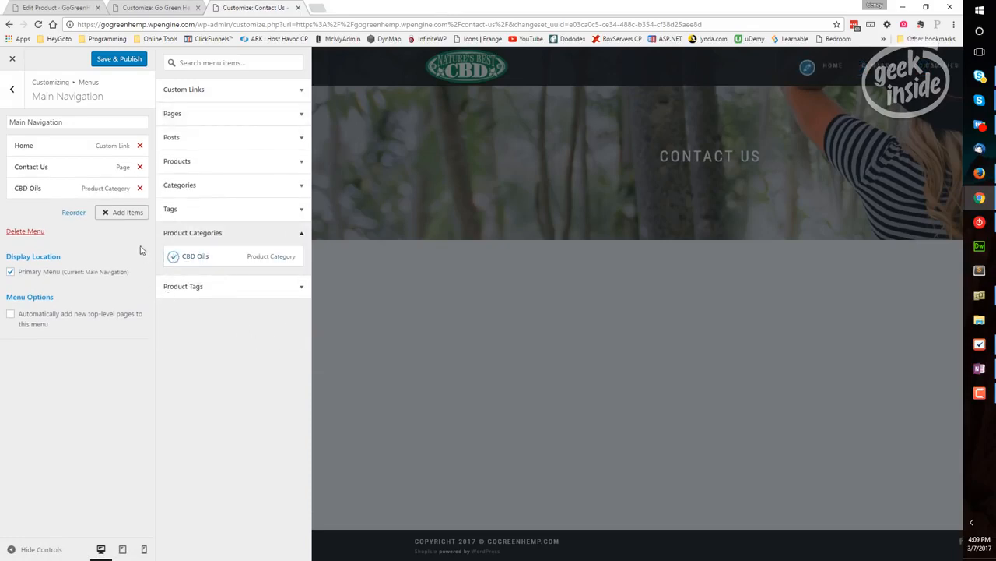
pyautogui.click(116, 60)
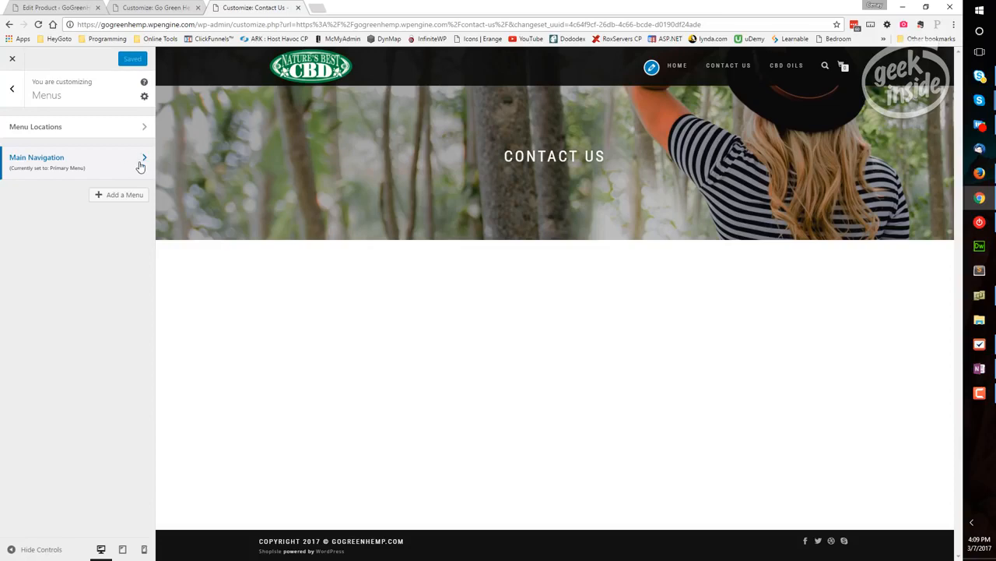
# Leave the customizer and open the Menus administration page showing the Main Navigation structure
pyautogui.click(14, 93)
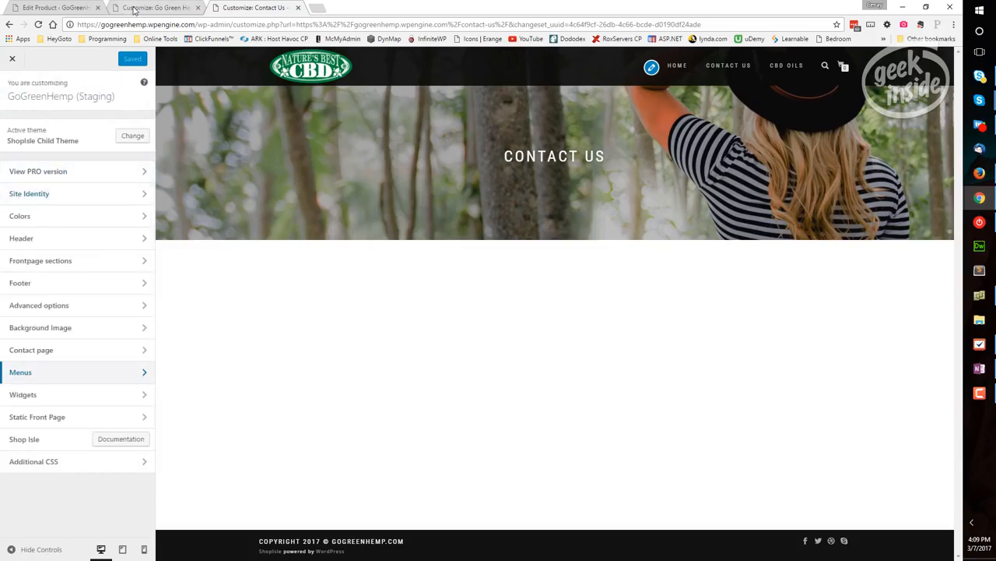
pyautogui.click(134, 10)
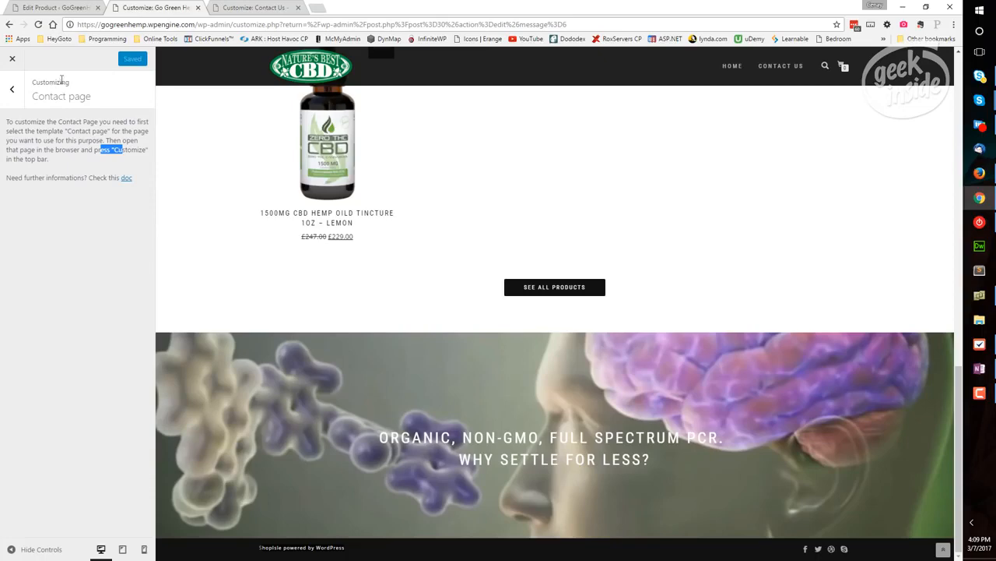
pyautogui.click(12, 60)
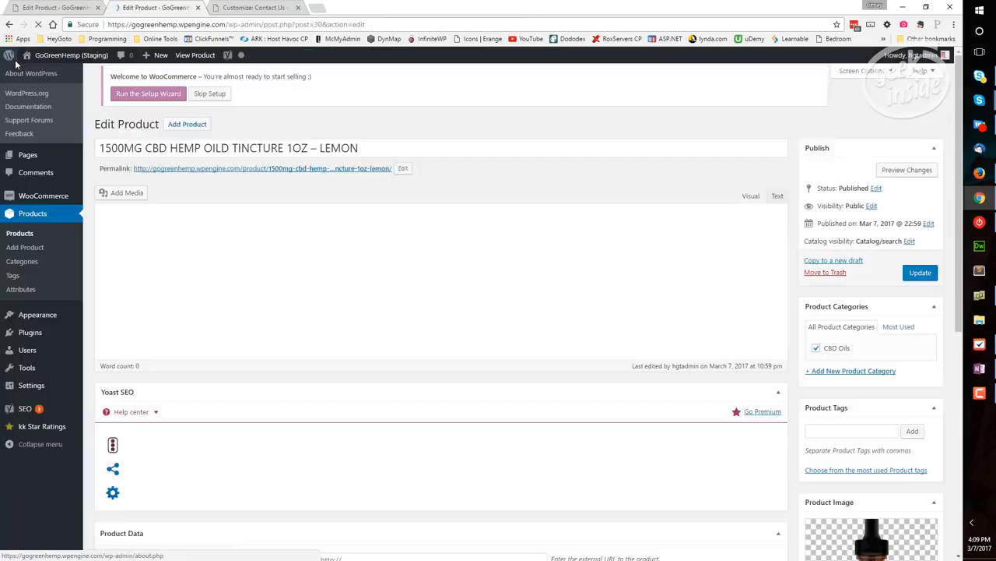
pyautogui.click(29, 313)
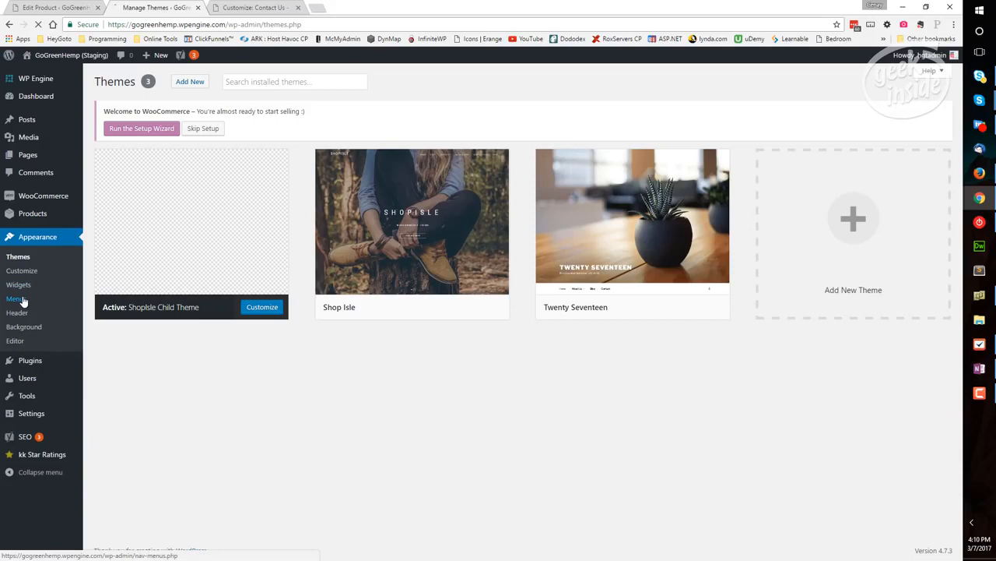
pyautogui.click(23, 300)
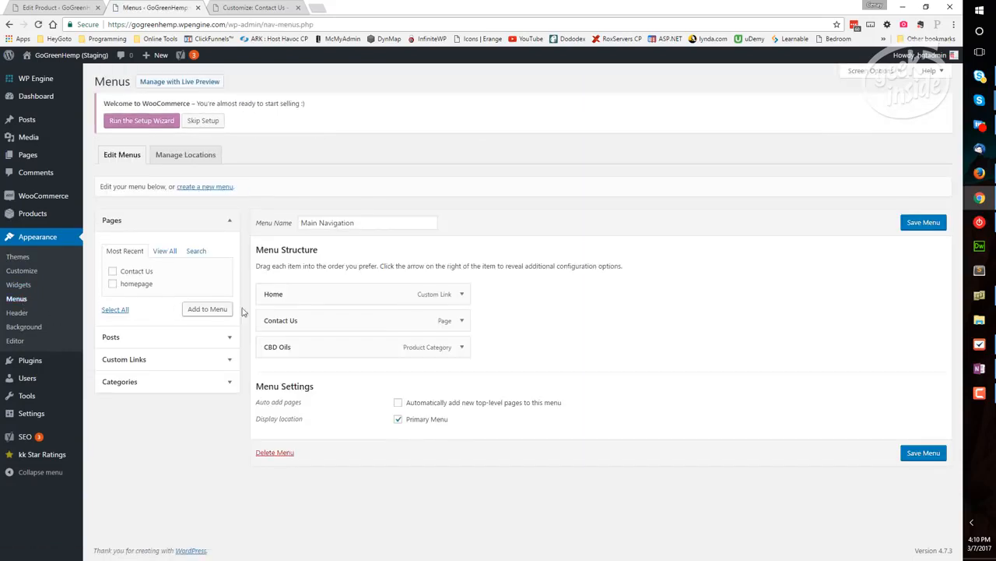
pyautogui.moveTo(325, 252); pyautogui.dragTo(281, 250)
pyautogui.tripleClick(358, 225)
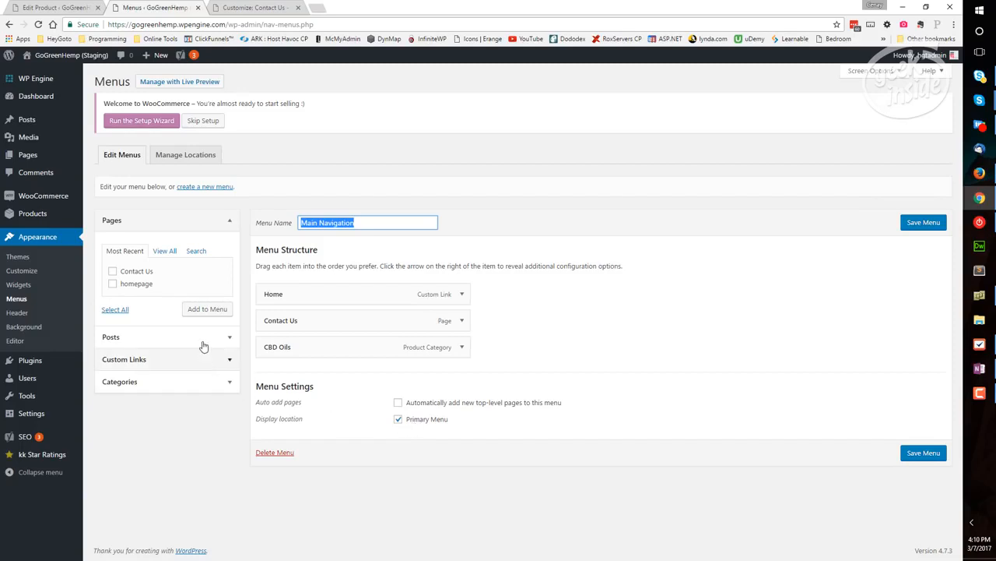
pyautogui.click(139, 272)
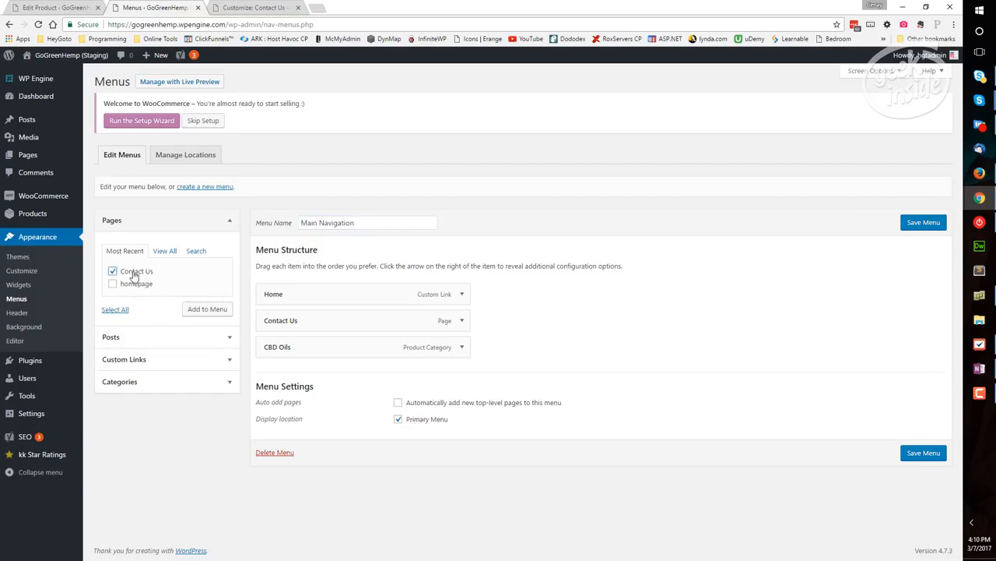
pyautogui.click(132, 272)
# Check the Static Front Page settings in the customizer, then close the customizer and return to the Menus administration page
pyautogui.click(234, 10)
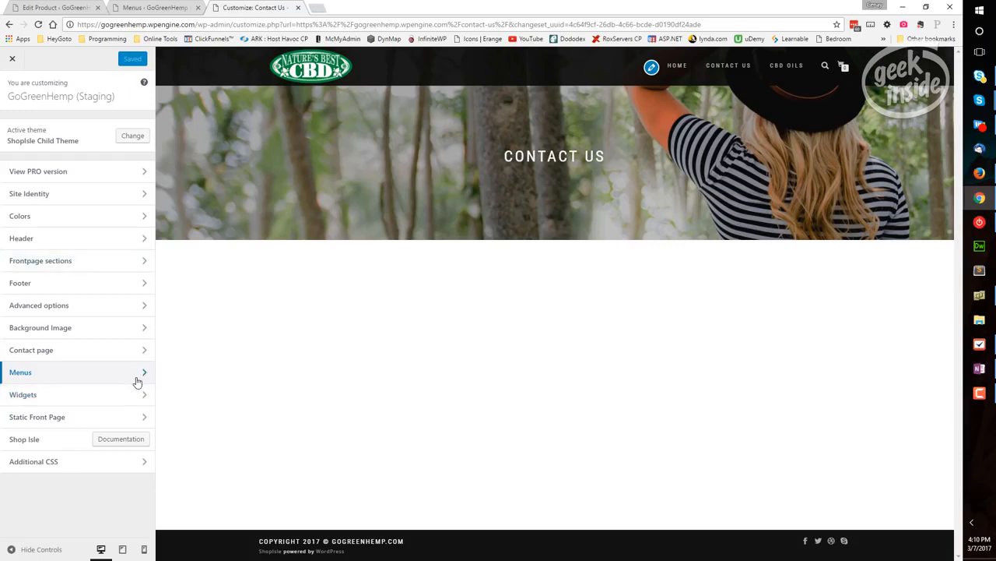
pyautogui.click(144, 421)
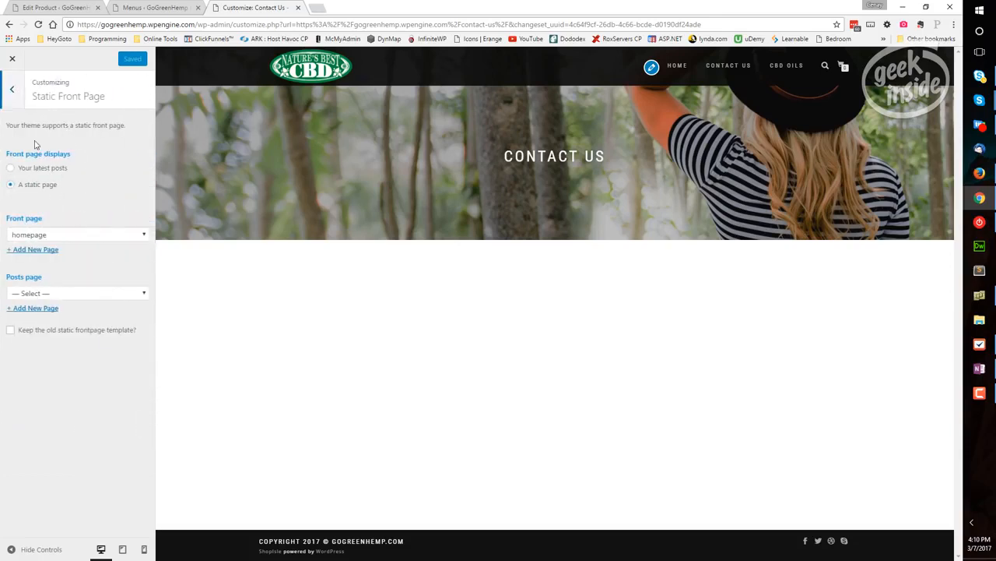
pyautogui.click(15, 90)
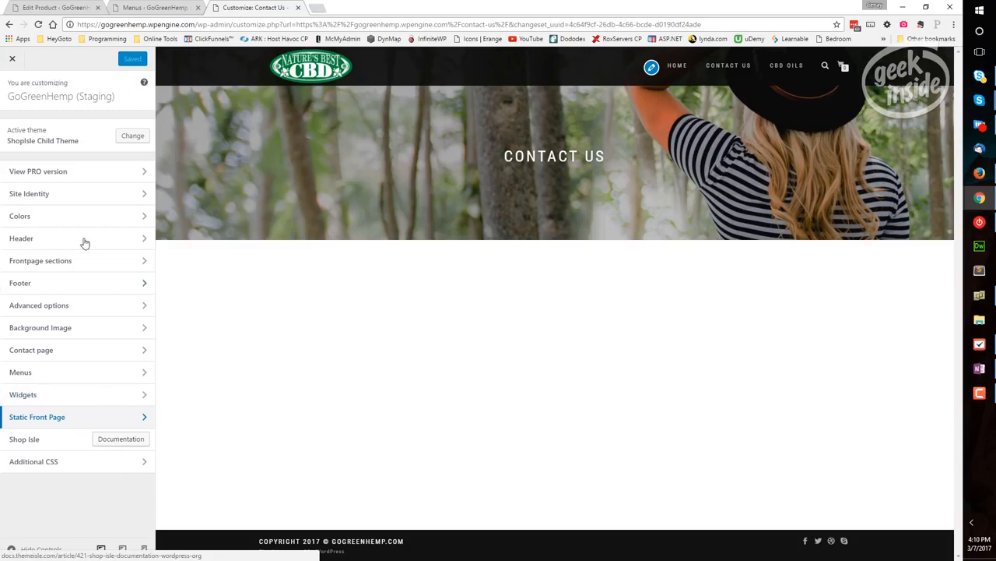
pyautogui.click(11, 62)
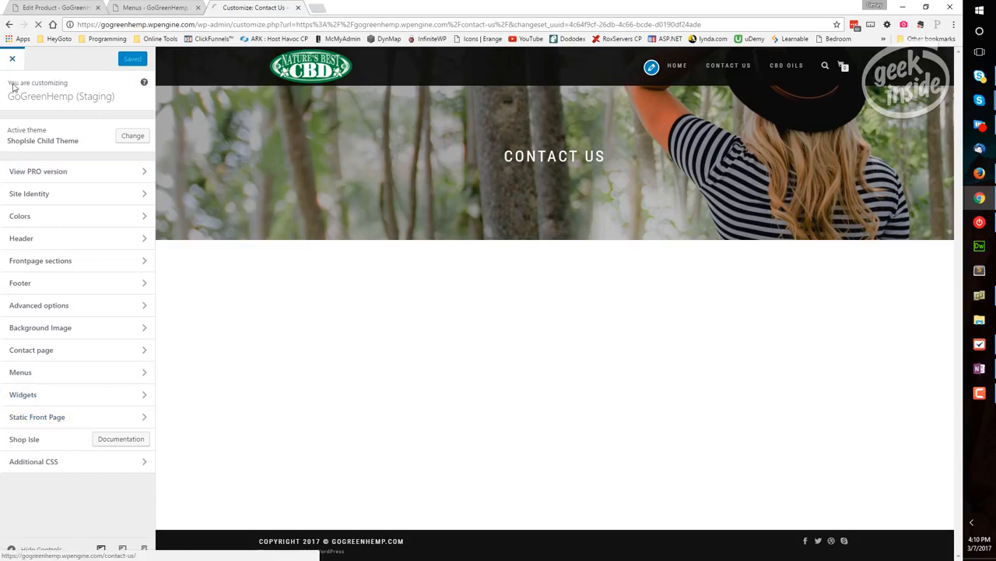
pyautogui.click(162, 9)
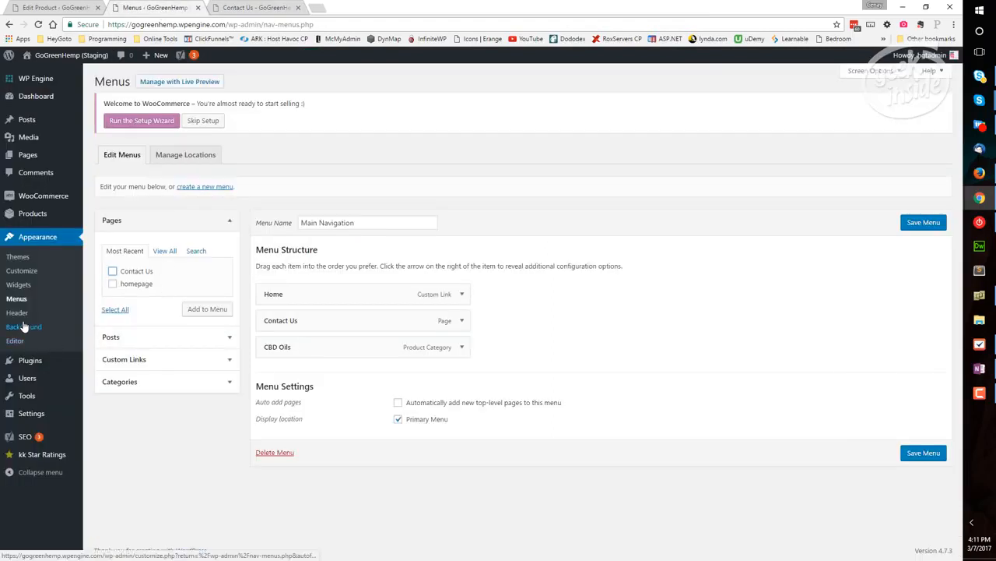